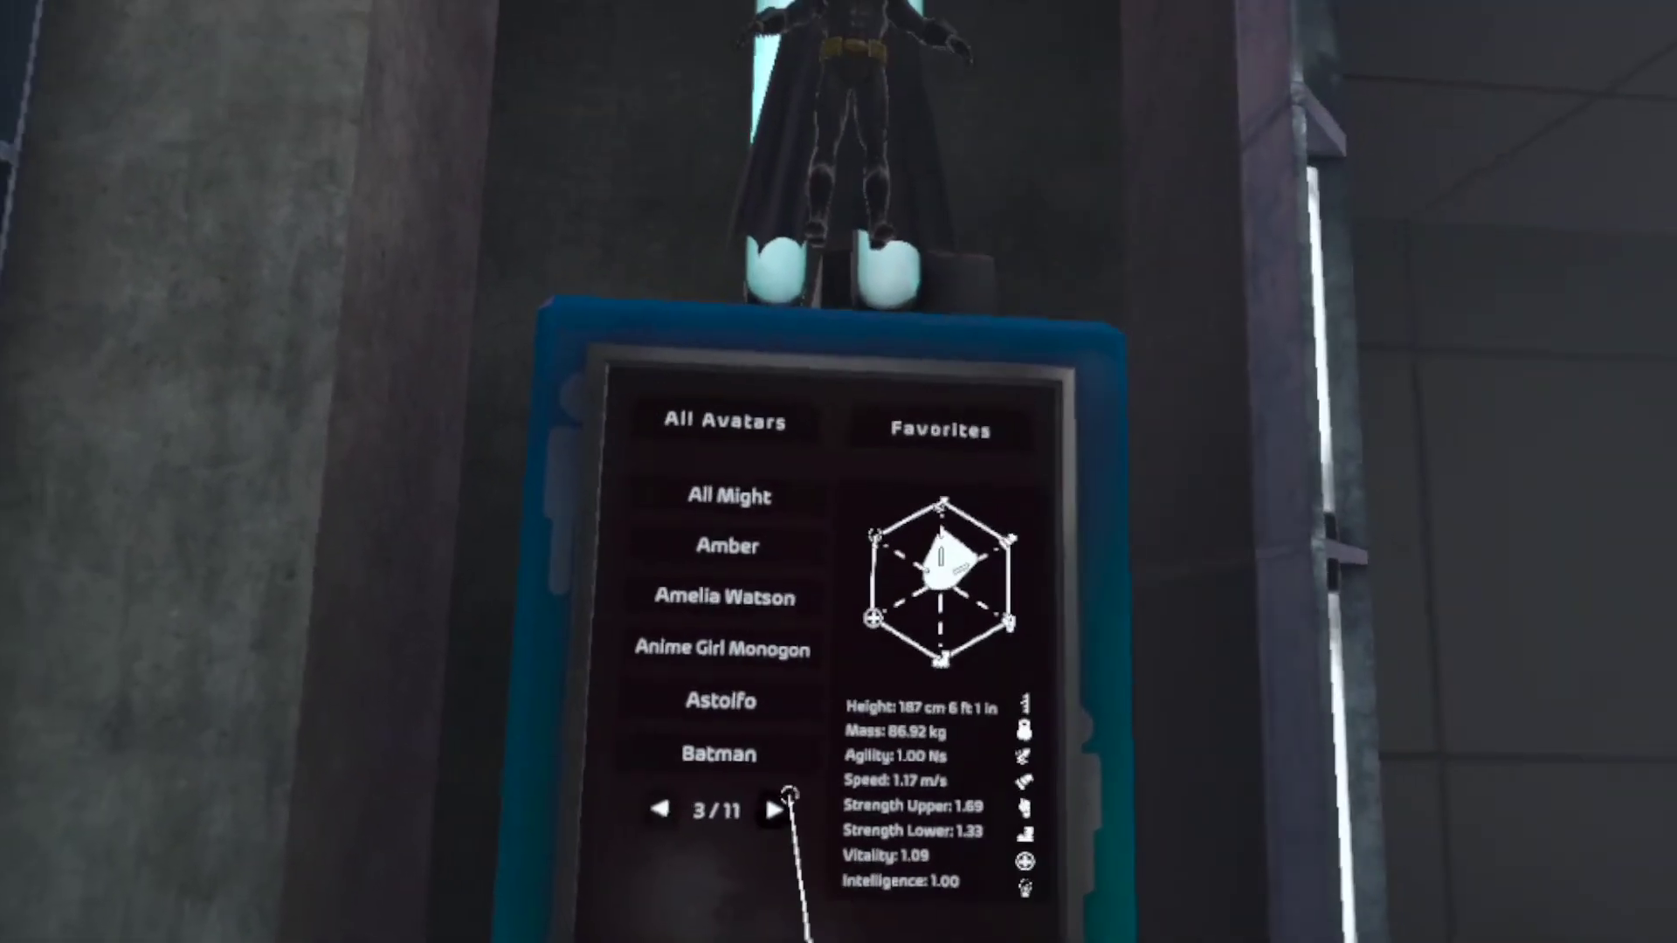
Pick Dressrosa Luffy on page 4/11 of the avatar panel and confirm it as the avatar
{"action": "left_click", "coordinate": [774, 810]}
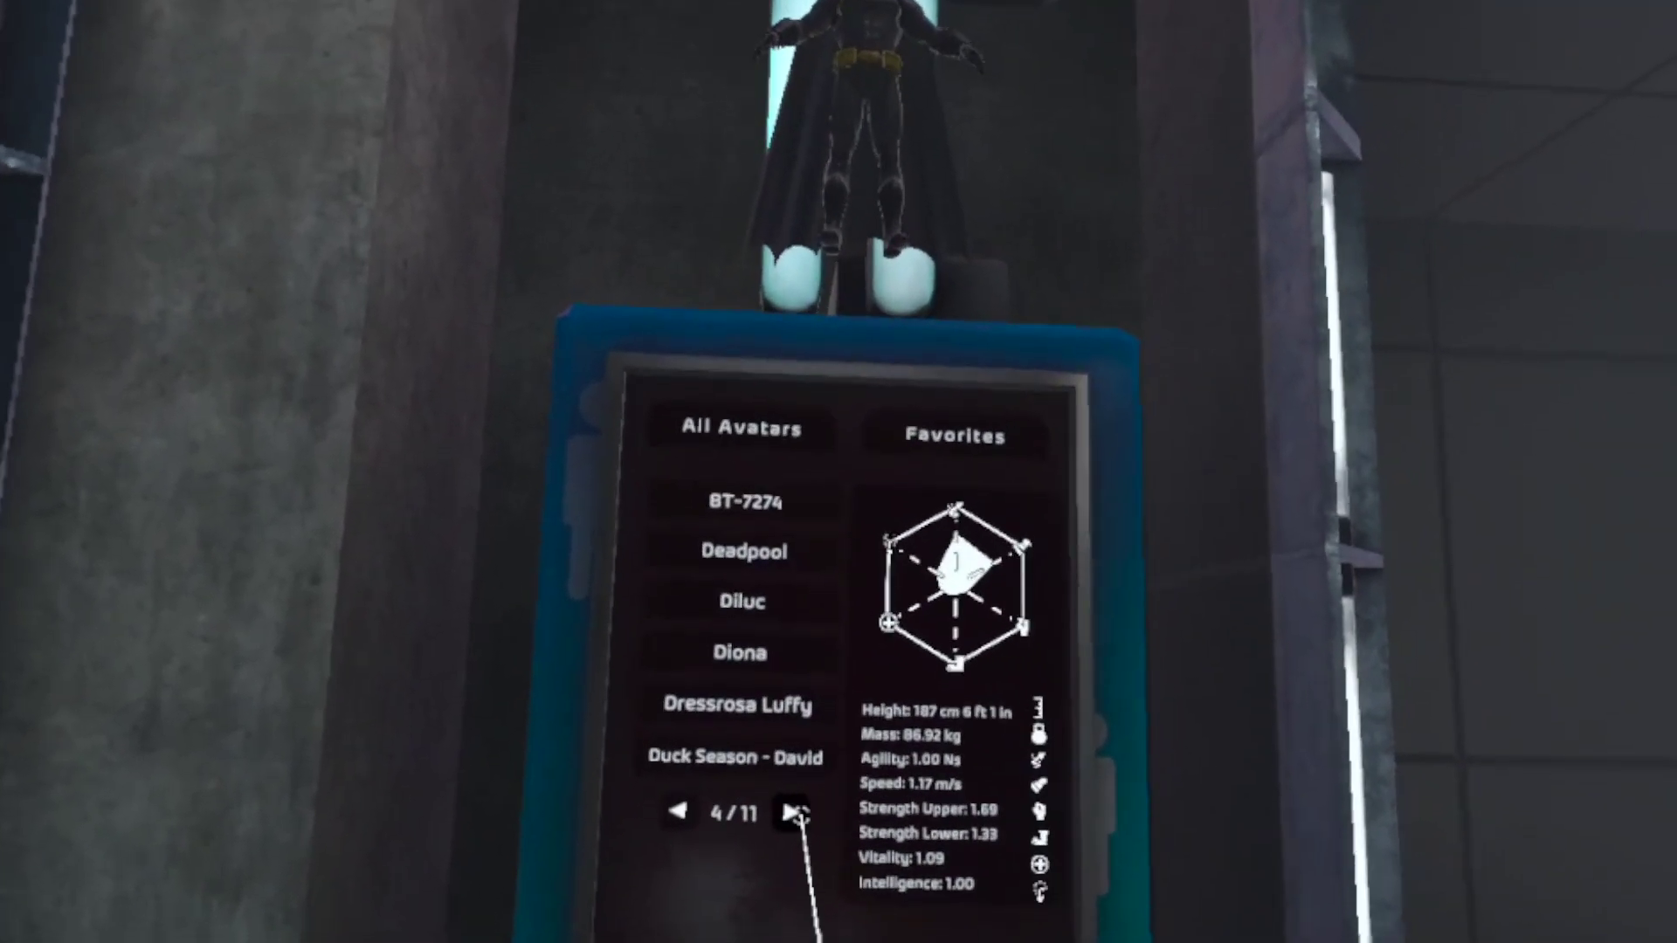
{"action": "left_click", "coordinate": [773, 705]}
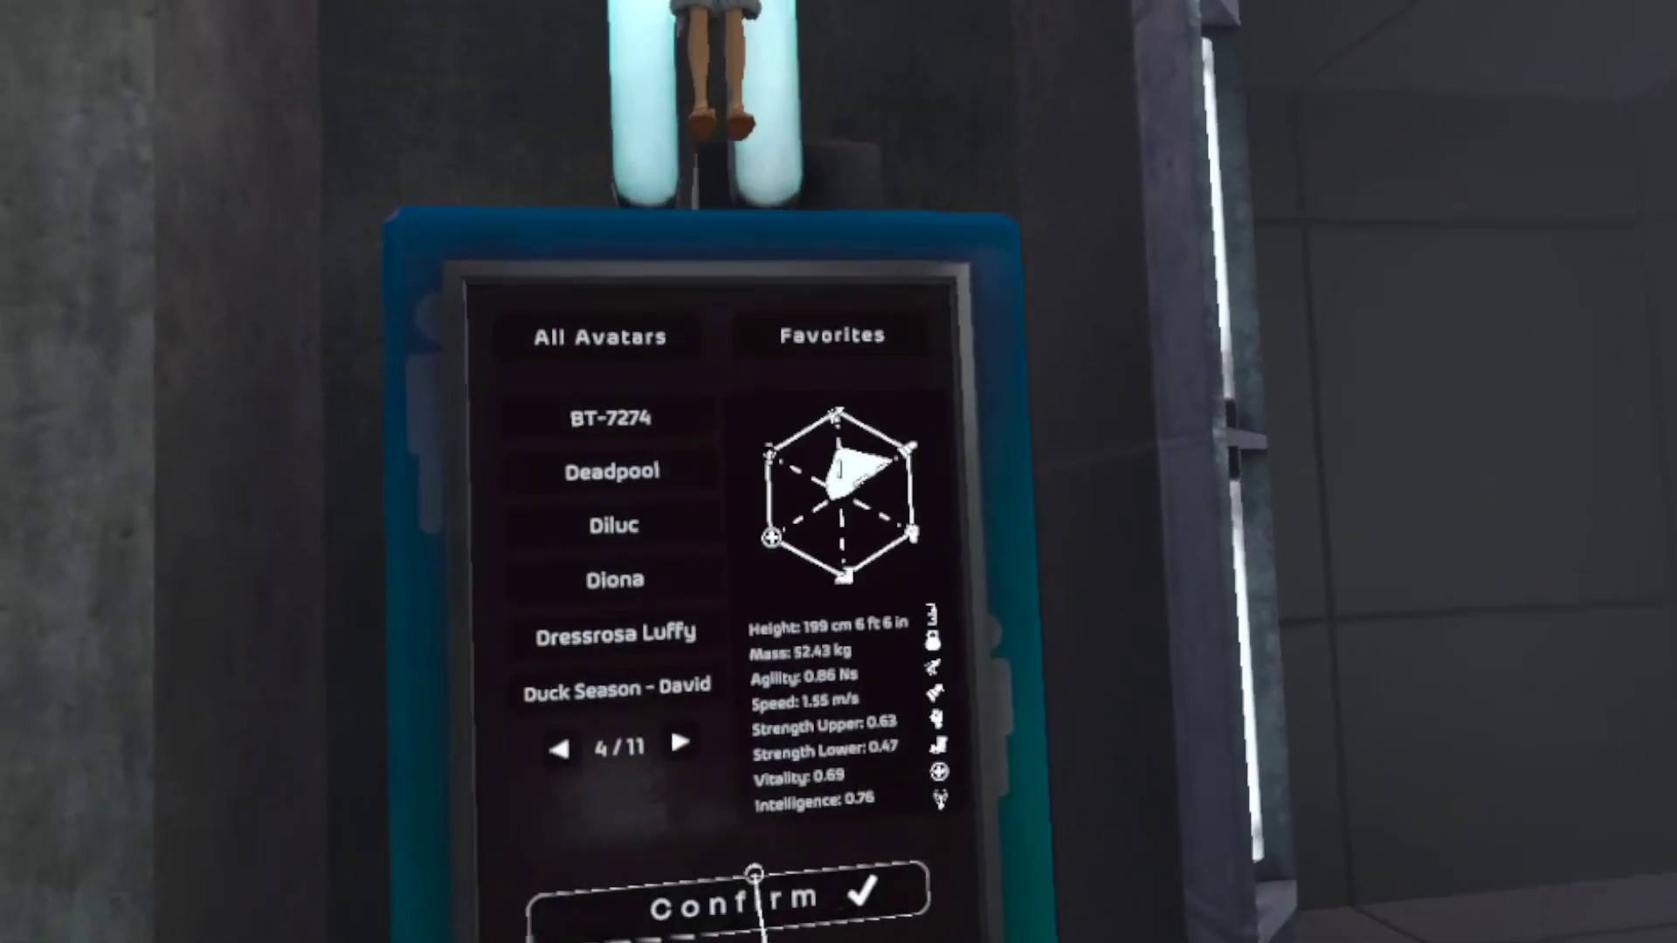
{"action": "left_click", "coordinate": [756, 873]}
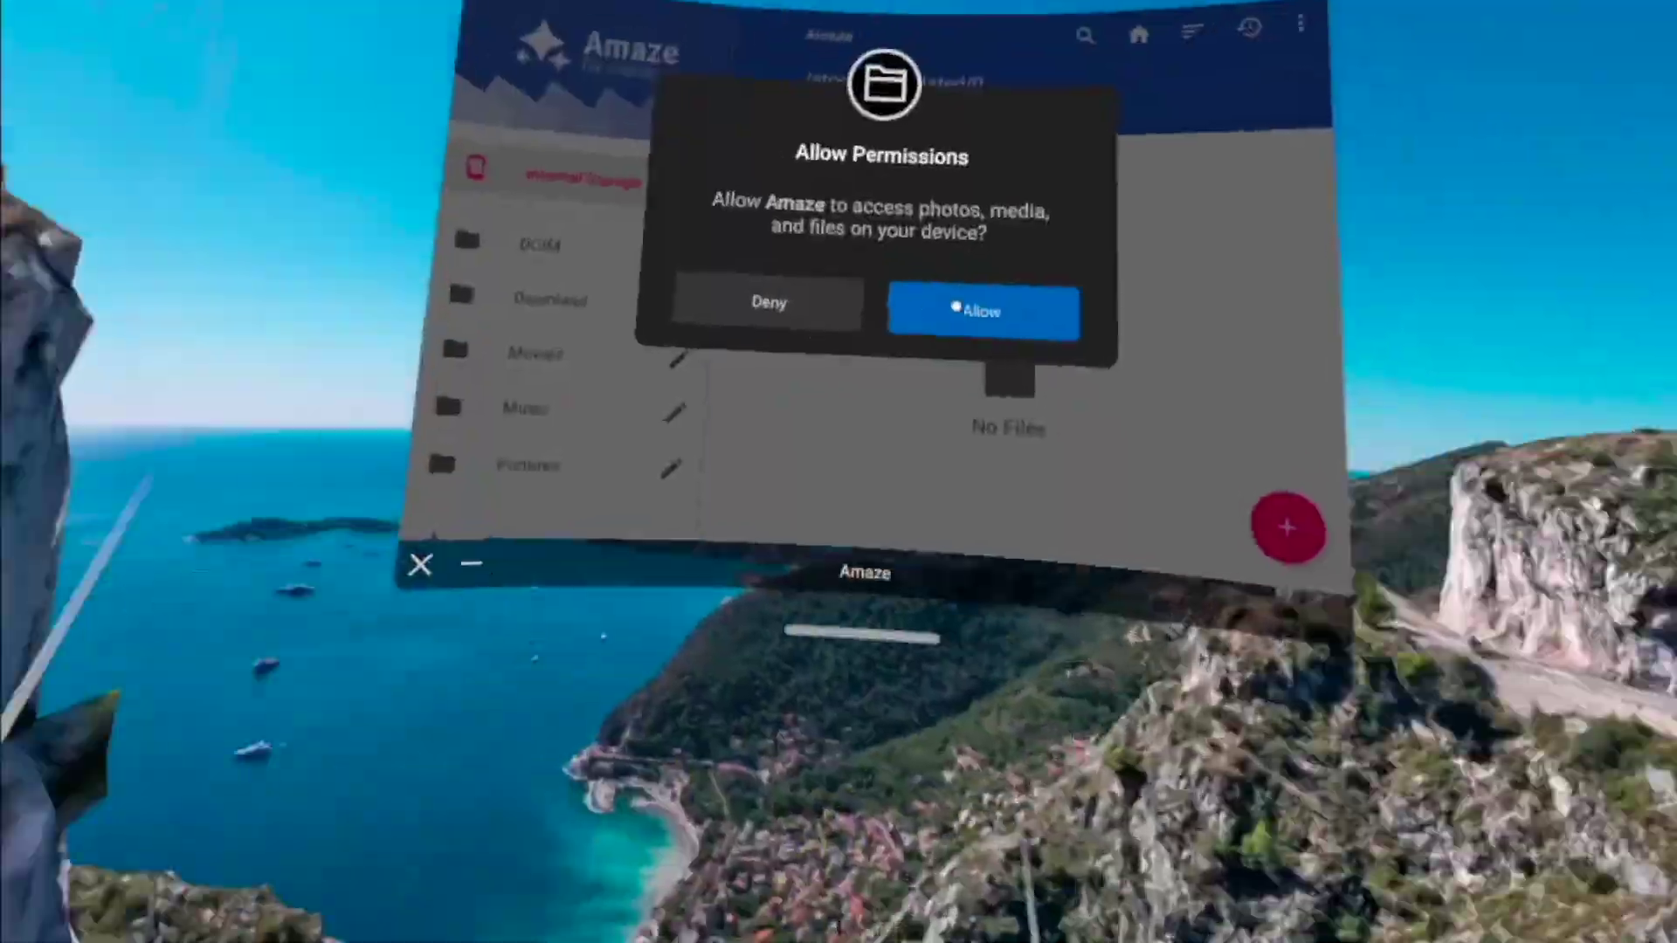
Grant Amaze storage permission and browse the APKs category
{"action": "left_click", "coordinate": [955, 306]}
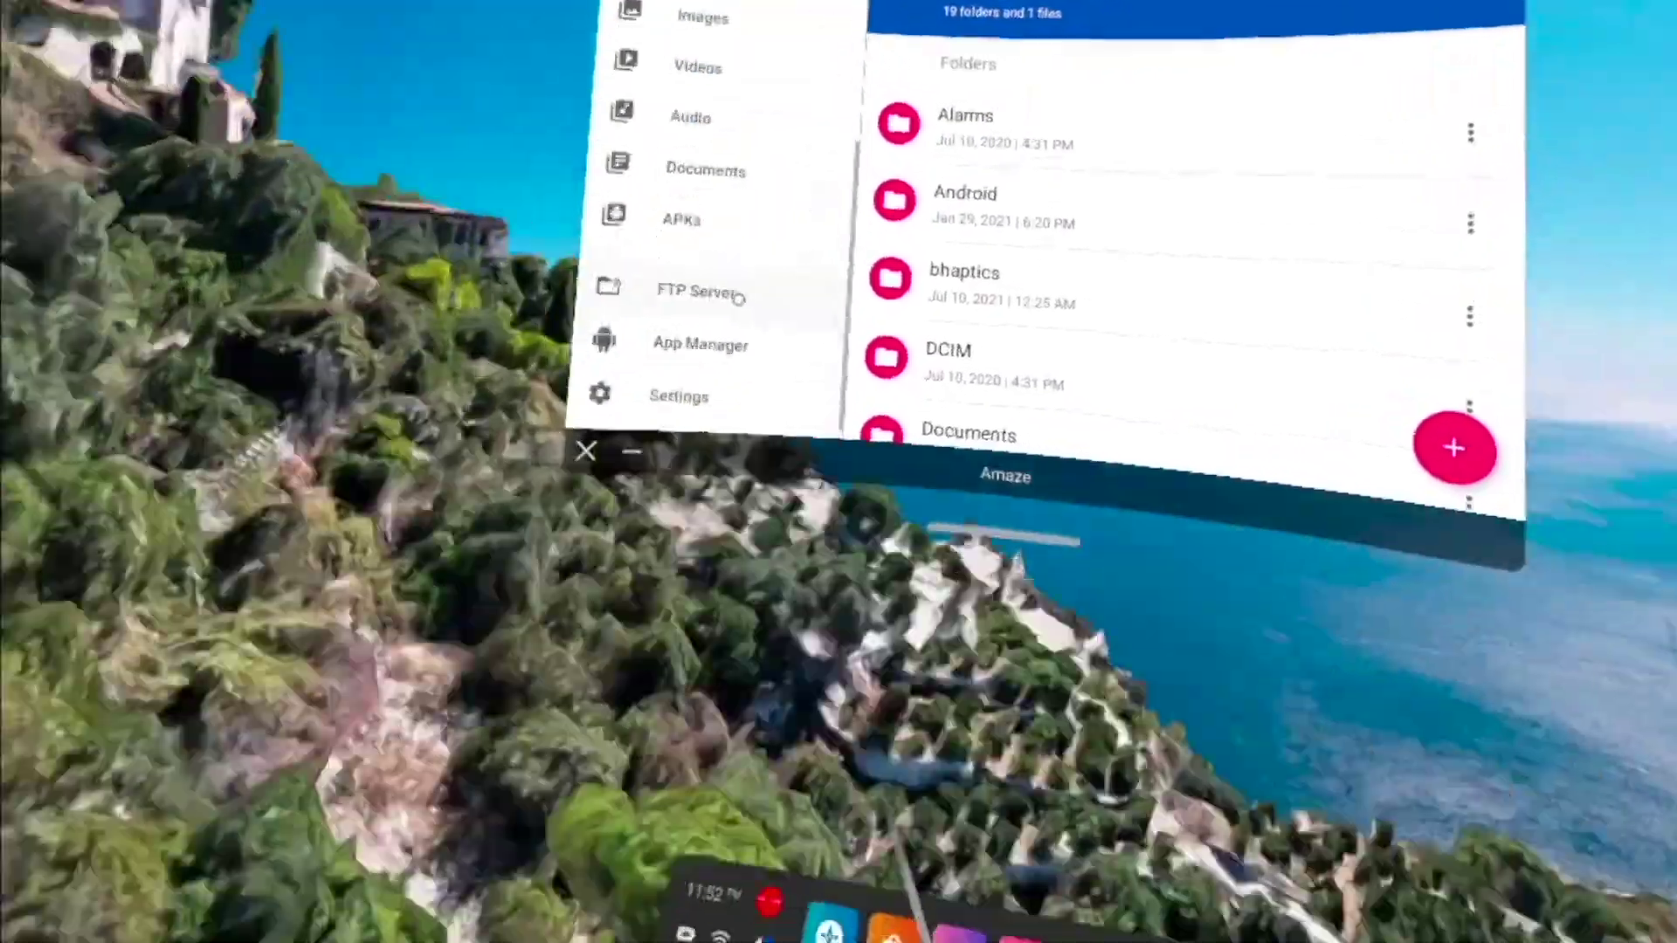
{"action": "left_click", "coordinate": [628, 254]}
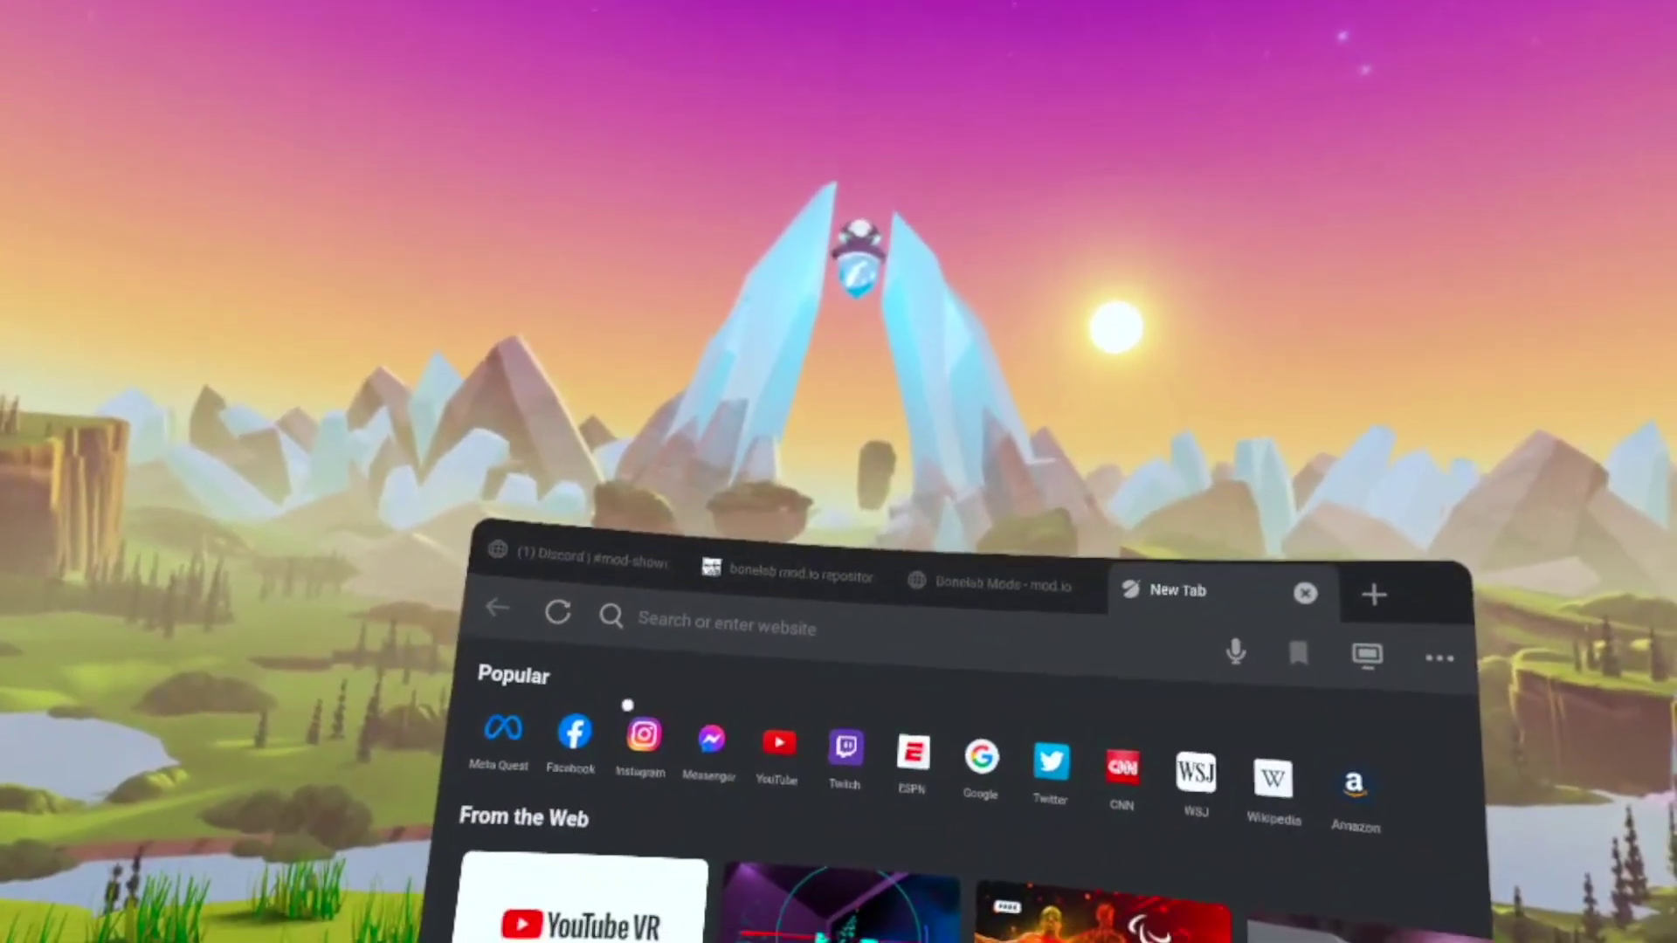
Find the mod repository post in Discord's #mod-showcase and open the Bonelab mod.io repository page
{"action": "left_click", "coordinate": [615, 569]}
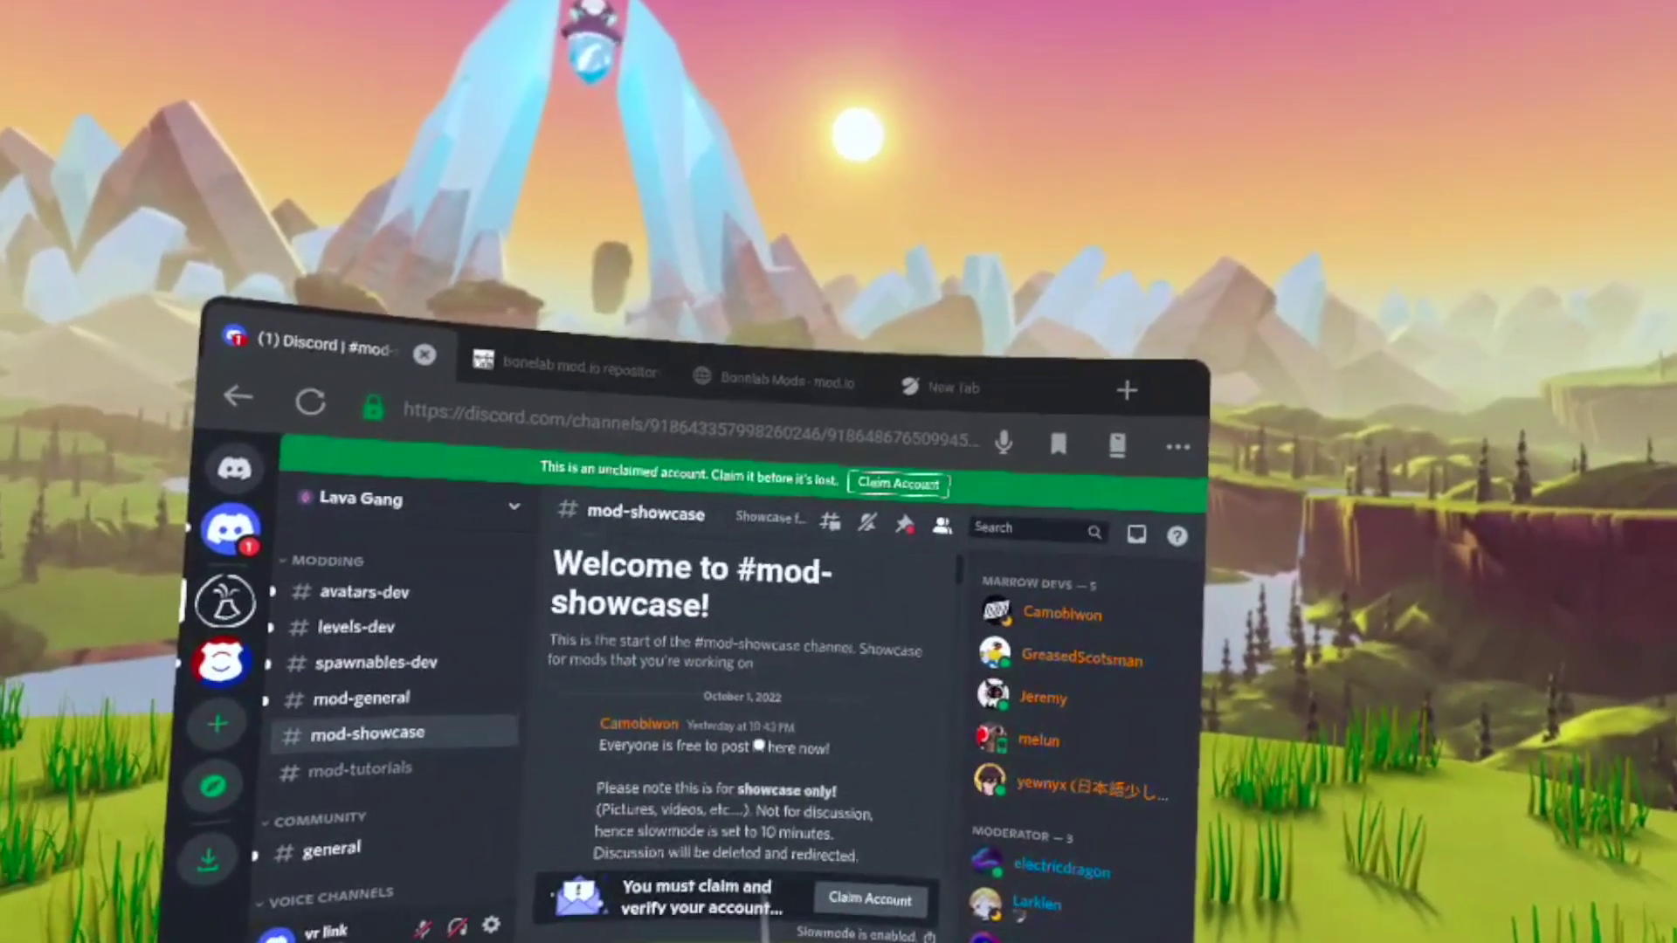
{"action": "scroll", "coordinate": [762, 740], "scroll_direction": "down", "scroll_amount": 2}
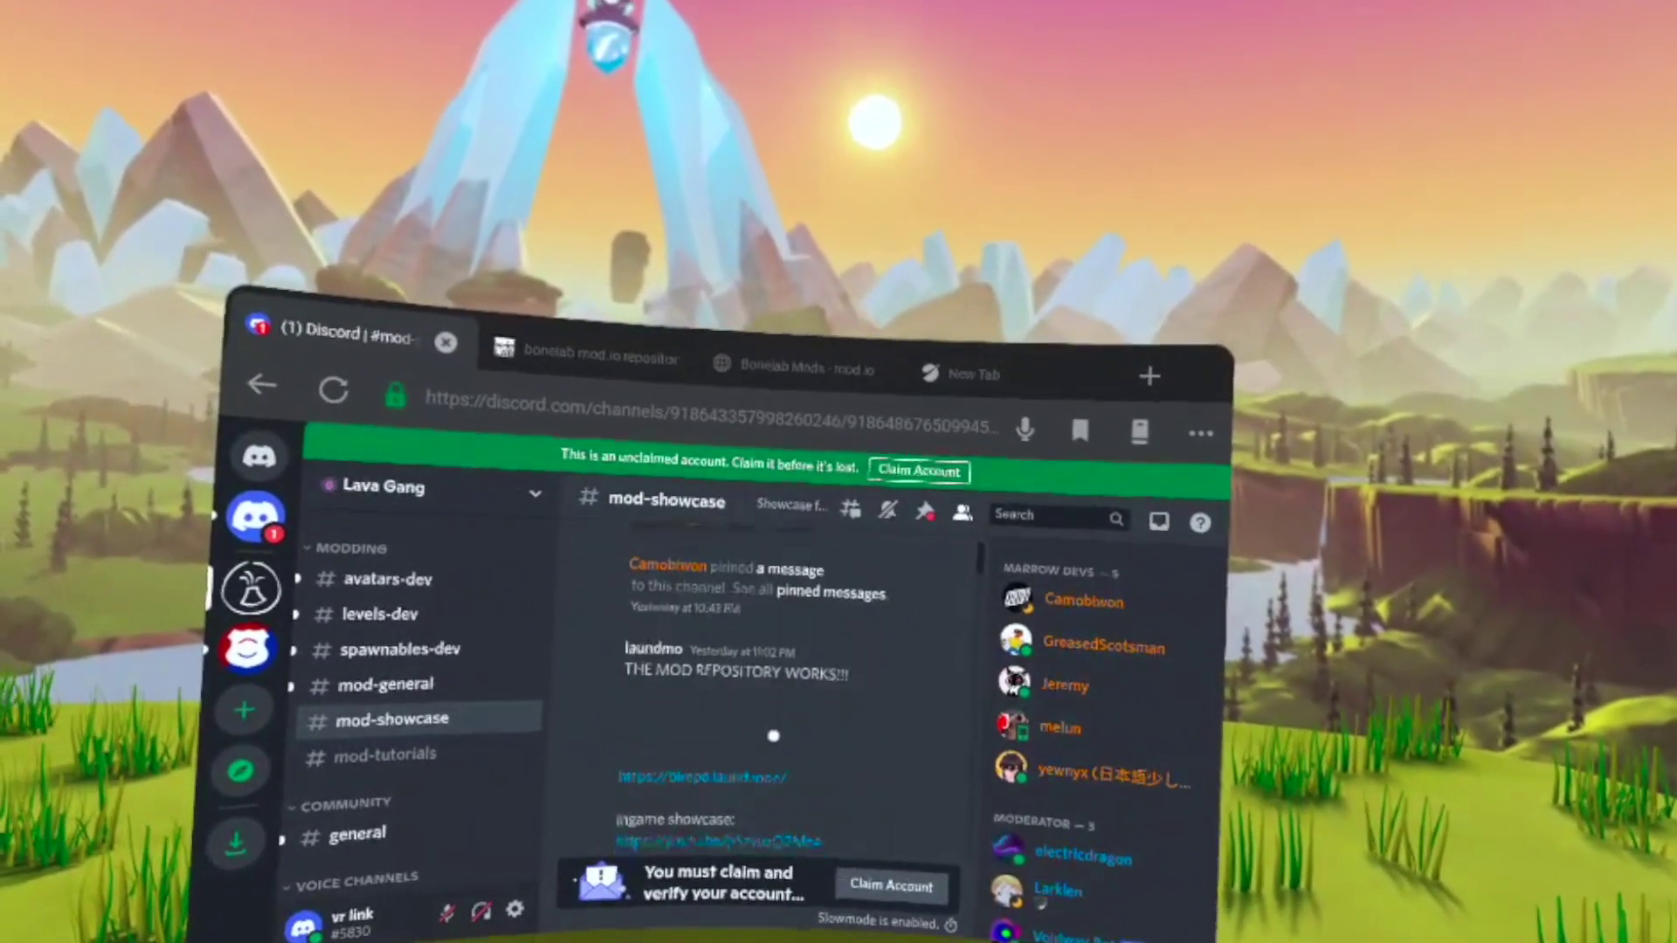
{"action": "scroll", "coordinate": [773, 735], "scroll_direction": "down", "scroll_amount": 1}
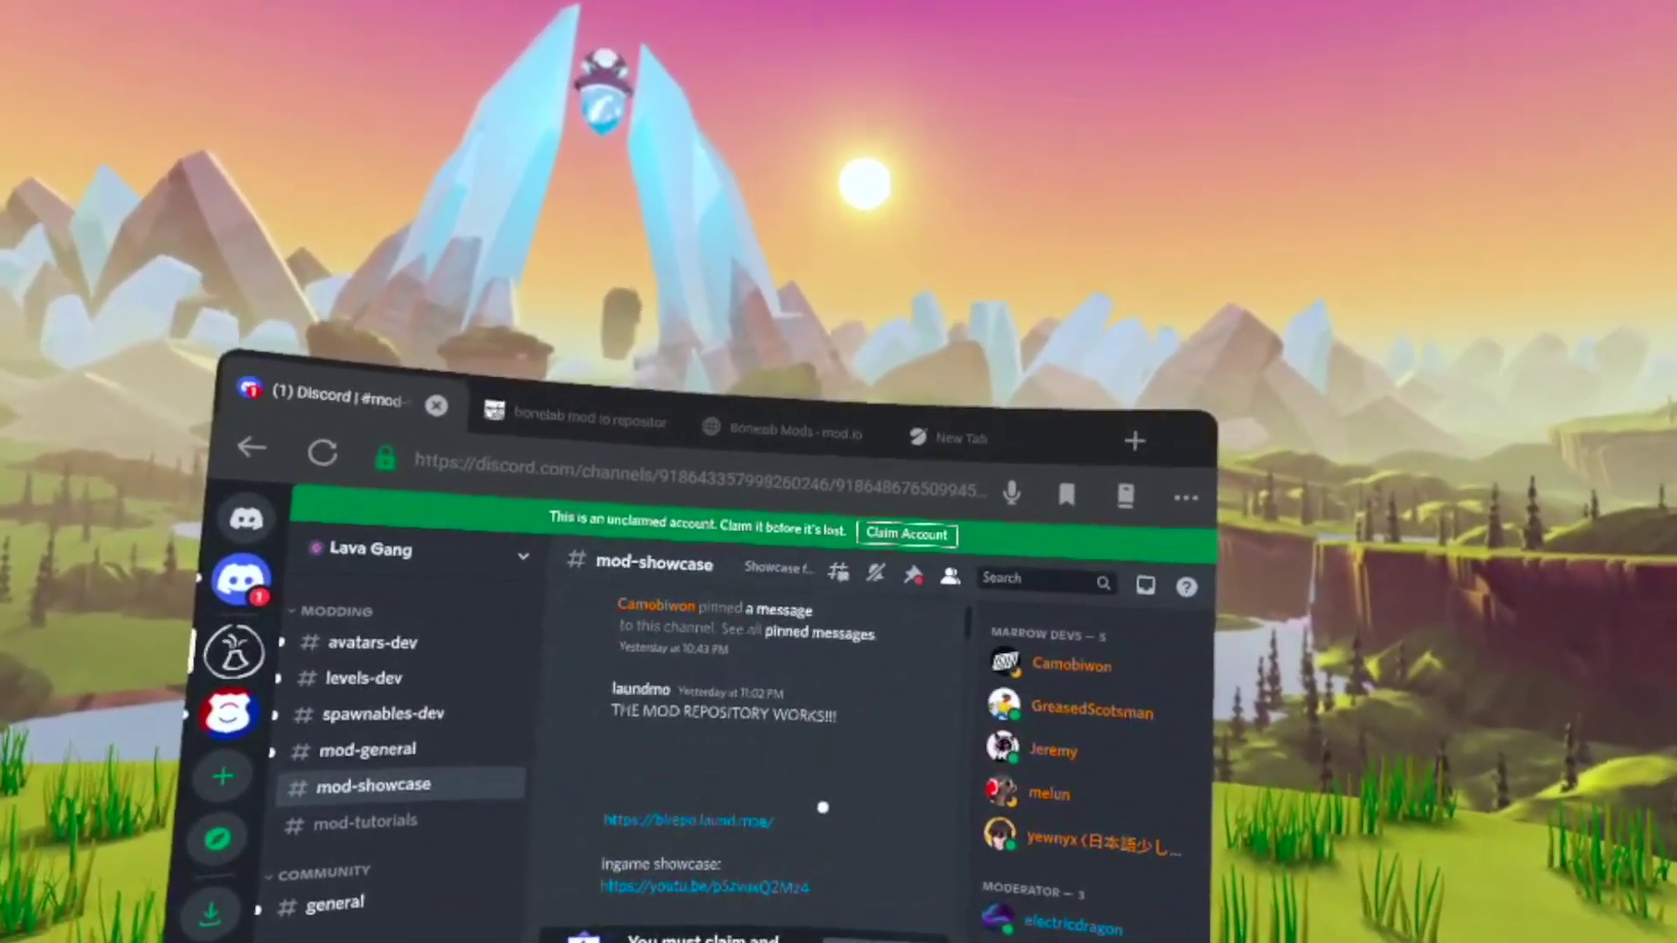
{"action": "scroll", "coordinate": [823, 807], "scroll_direction": "down", "scroll_amount": 5}
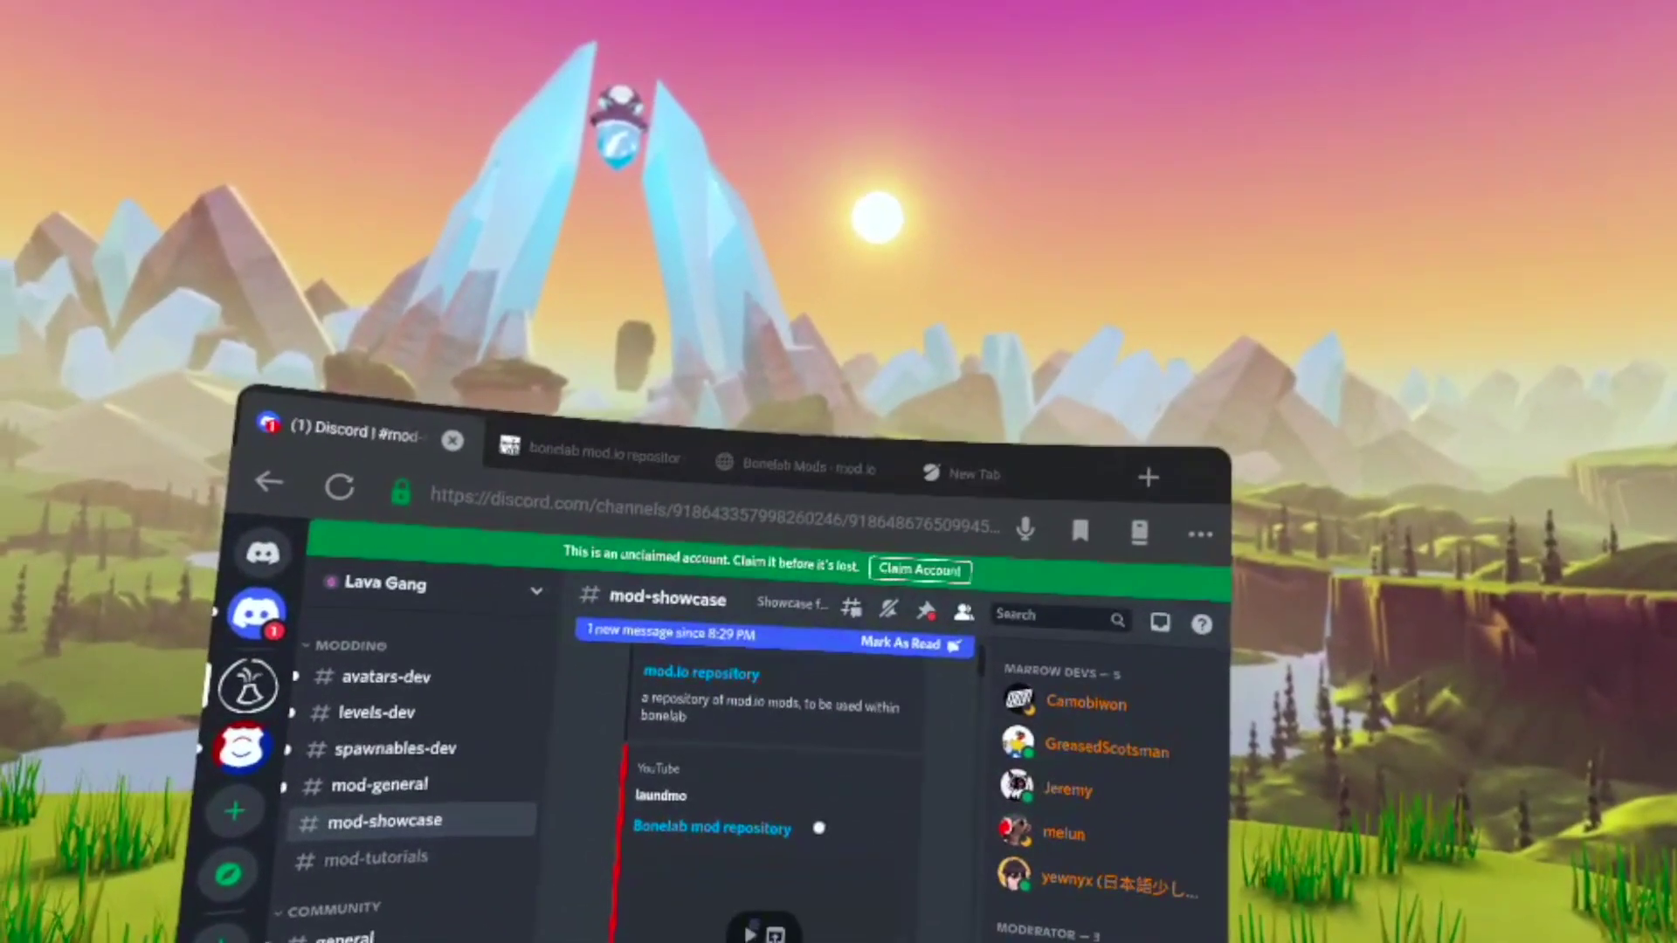
{"action": "scroll", "coordinate": [819, 827], "scroll_direction": "up", "scroll_amount": 4}
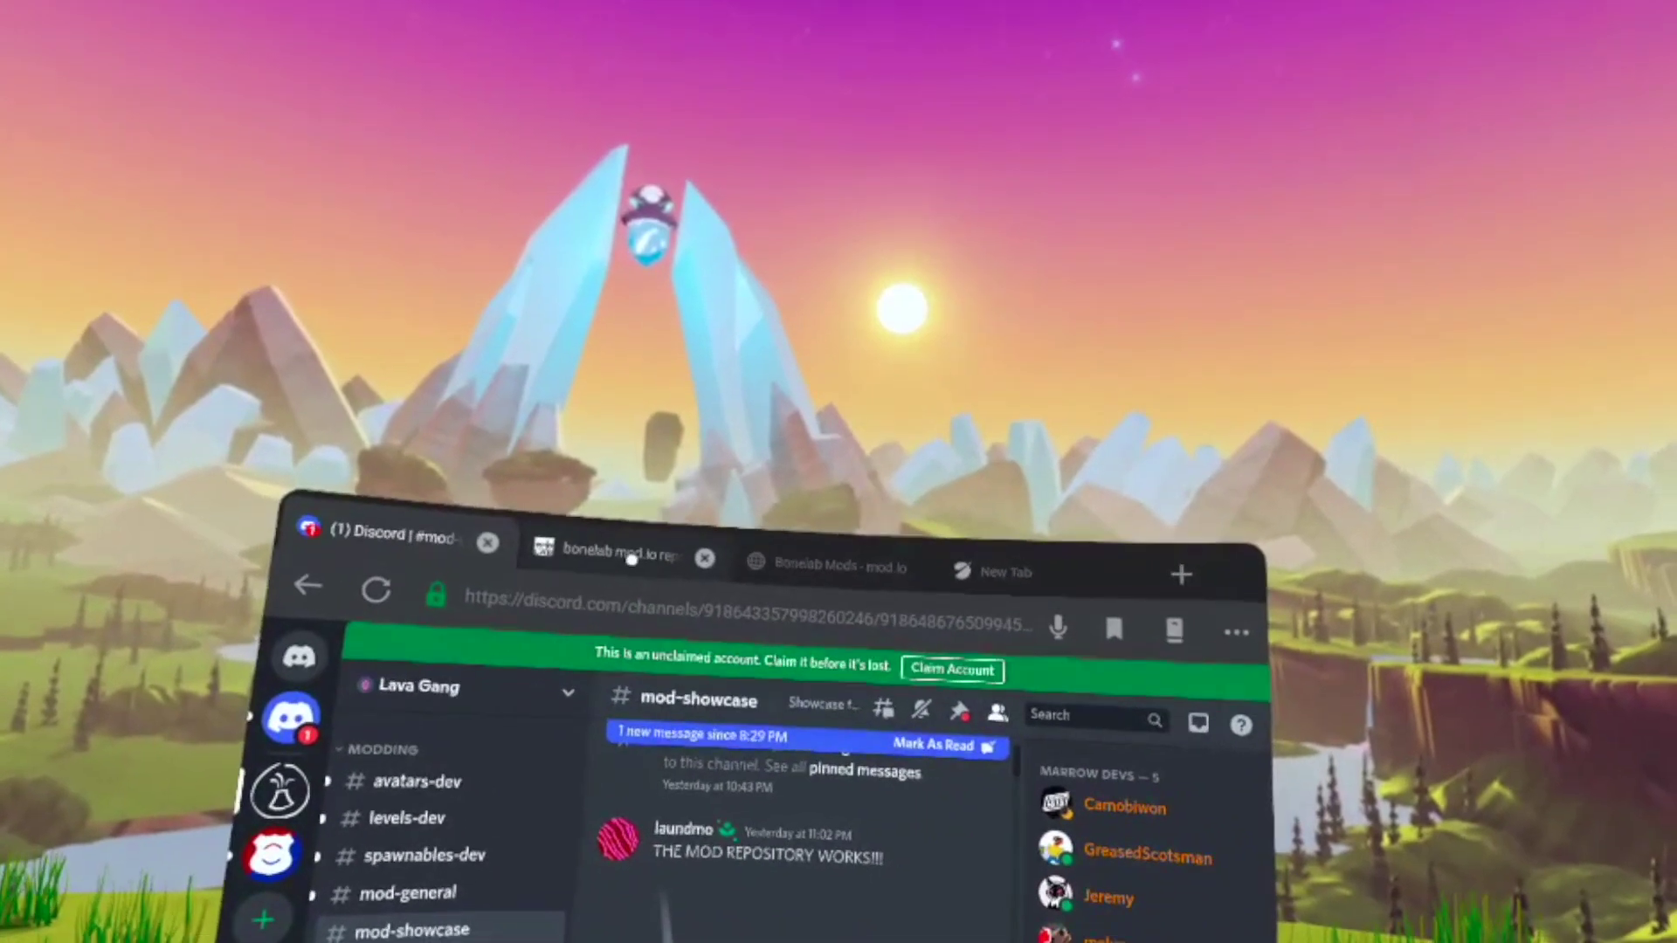
{"action": "left_click", "coordinate": [630, 559]}
Copy the repository.json link from the Repositories section of the Bonelab mod.io Repo page
{"action": "scroll", "coordinate": [805, 852], "scroll_direction": "up", "scroll_amount": 3}
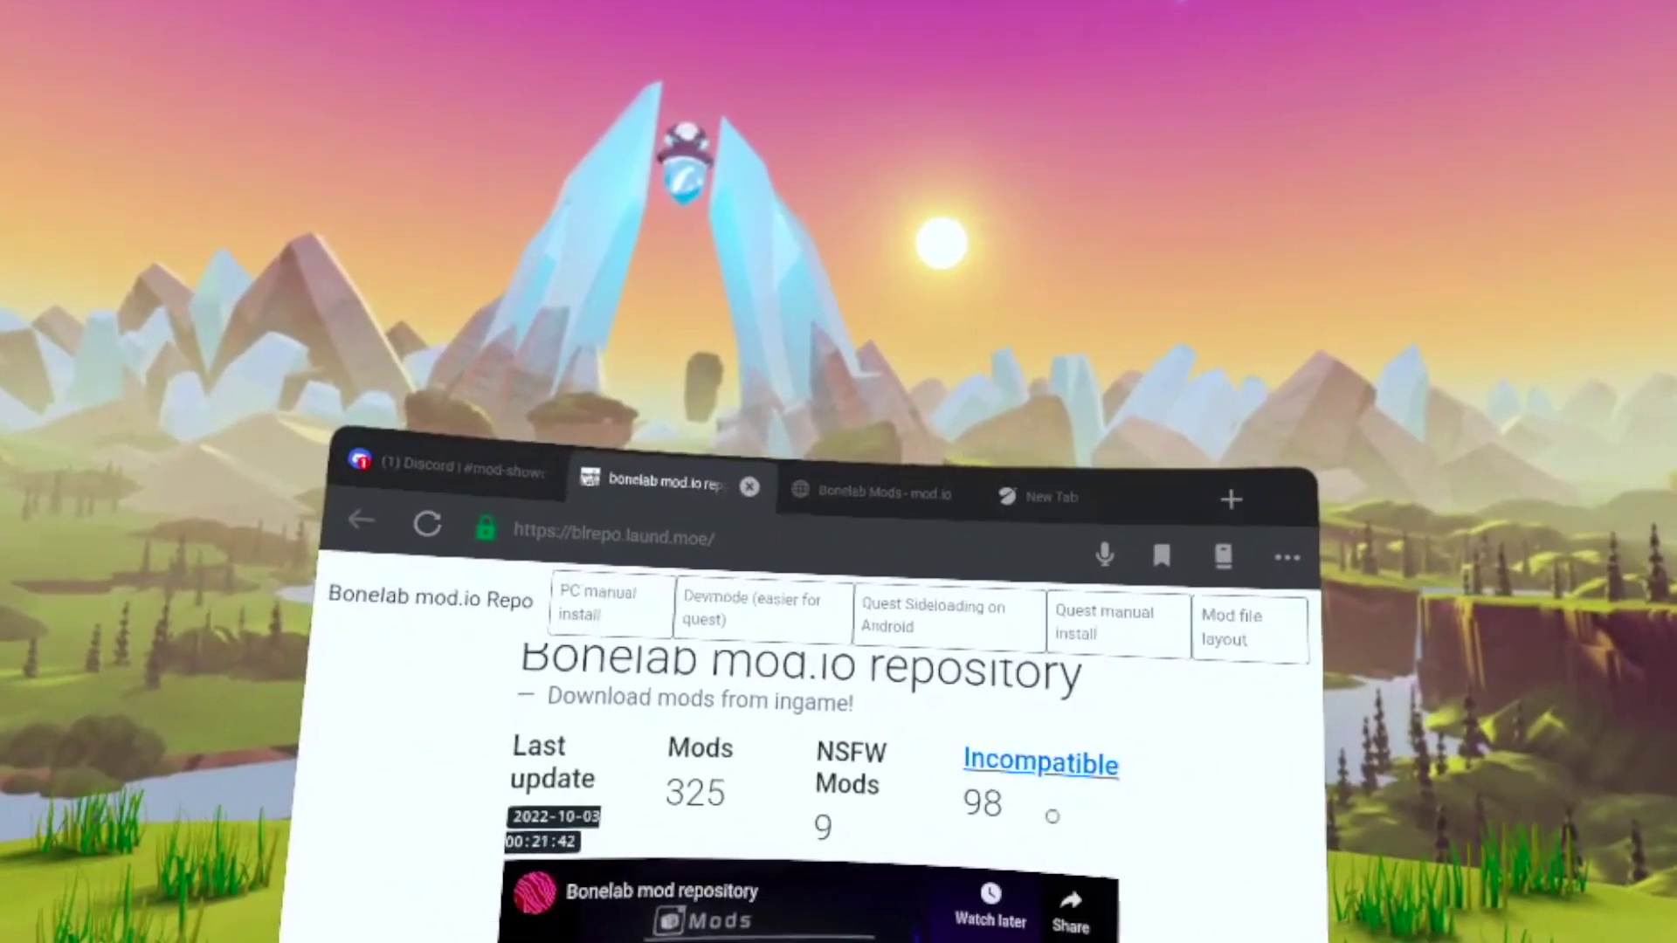
{"action": "scroll", "coordinate": [1051, 816], "scroll_direction": "down", "scroll_amount": 5}
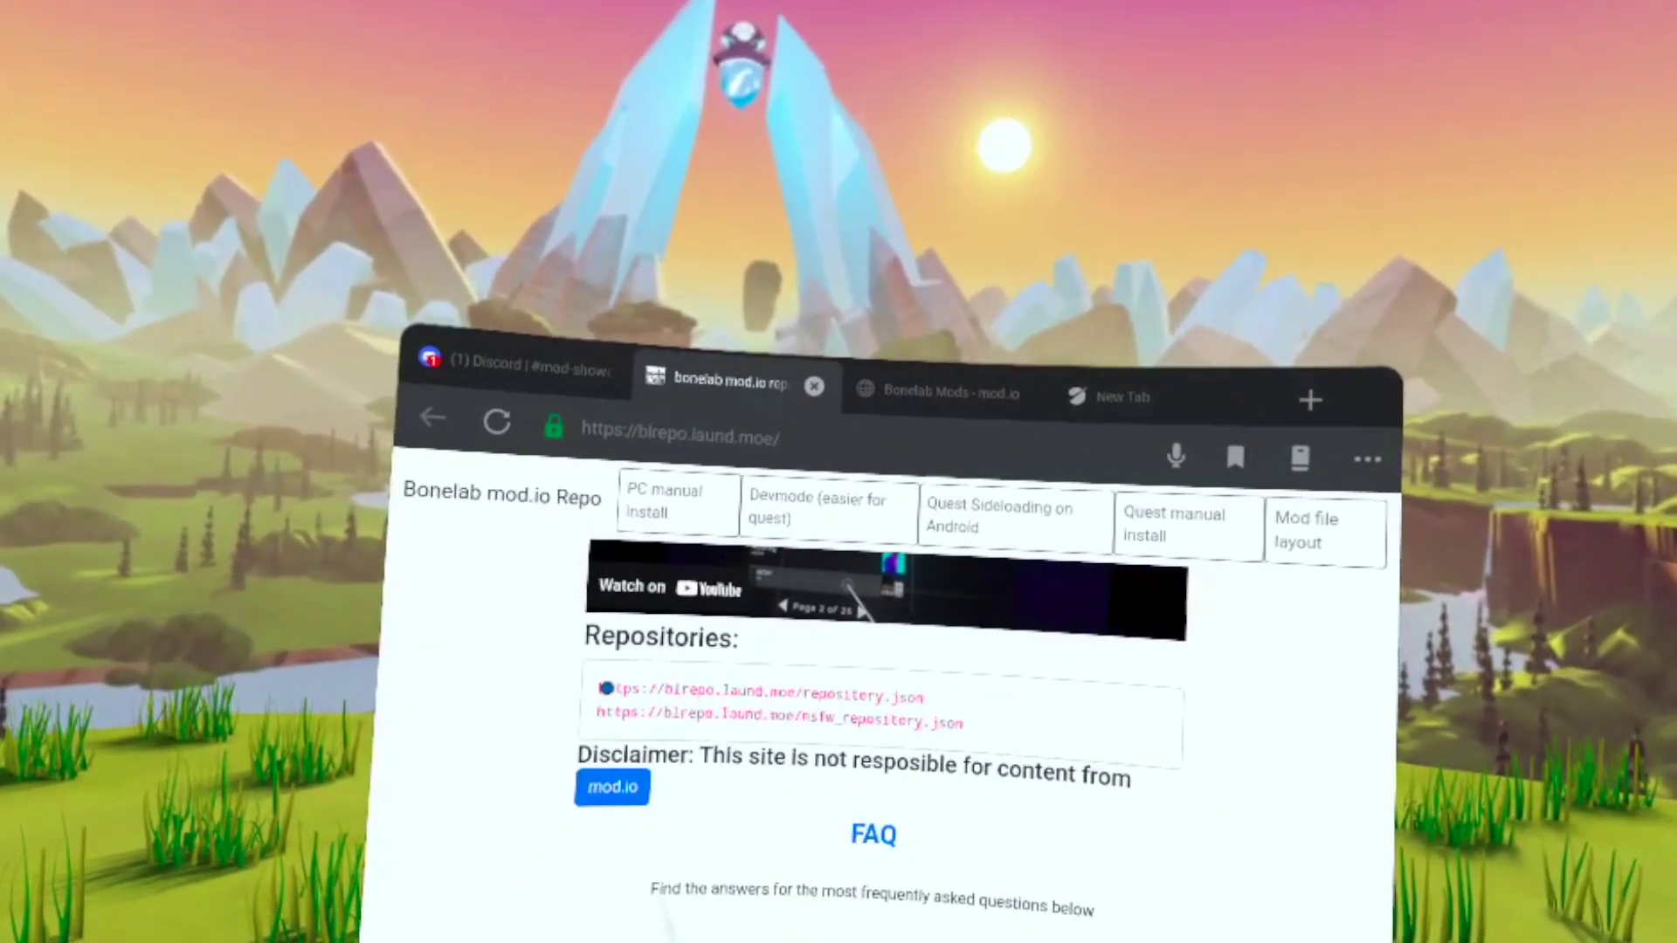
{"action": "right_click", "coordinate": [605, 688]}
{"action": "left_click", "coordinate": [592, 633]}
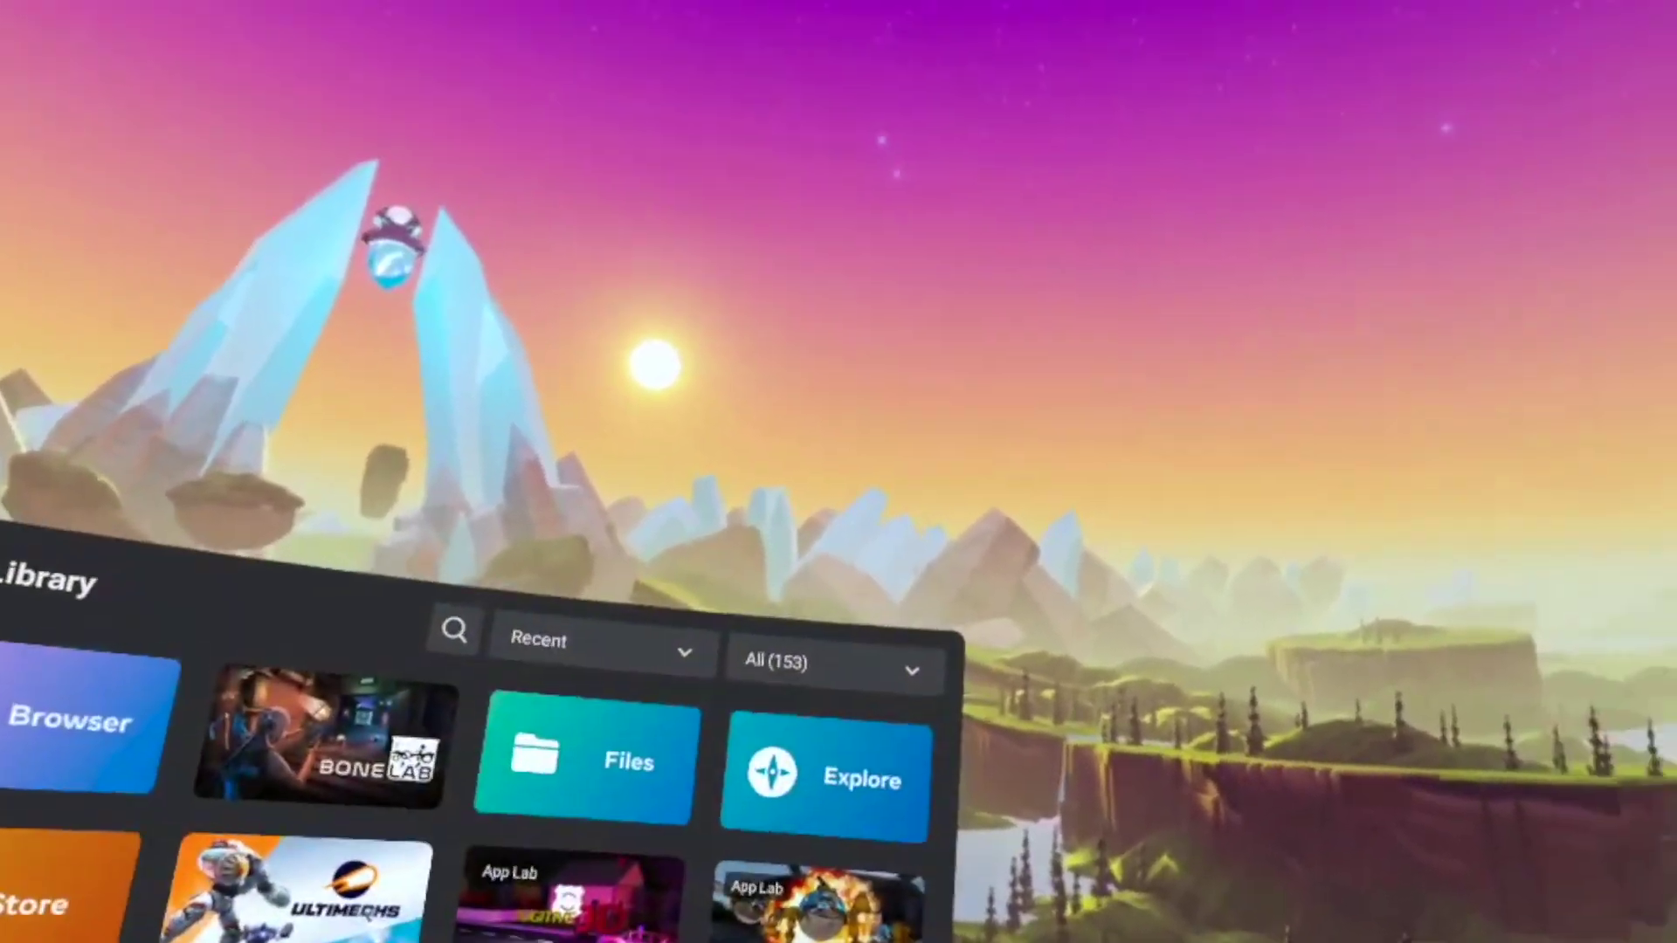
Filter the App Library to Unknown Sources and launch Cx File Explorer
{"action": "left_click", "coordinate": [812, 666]}
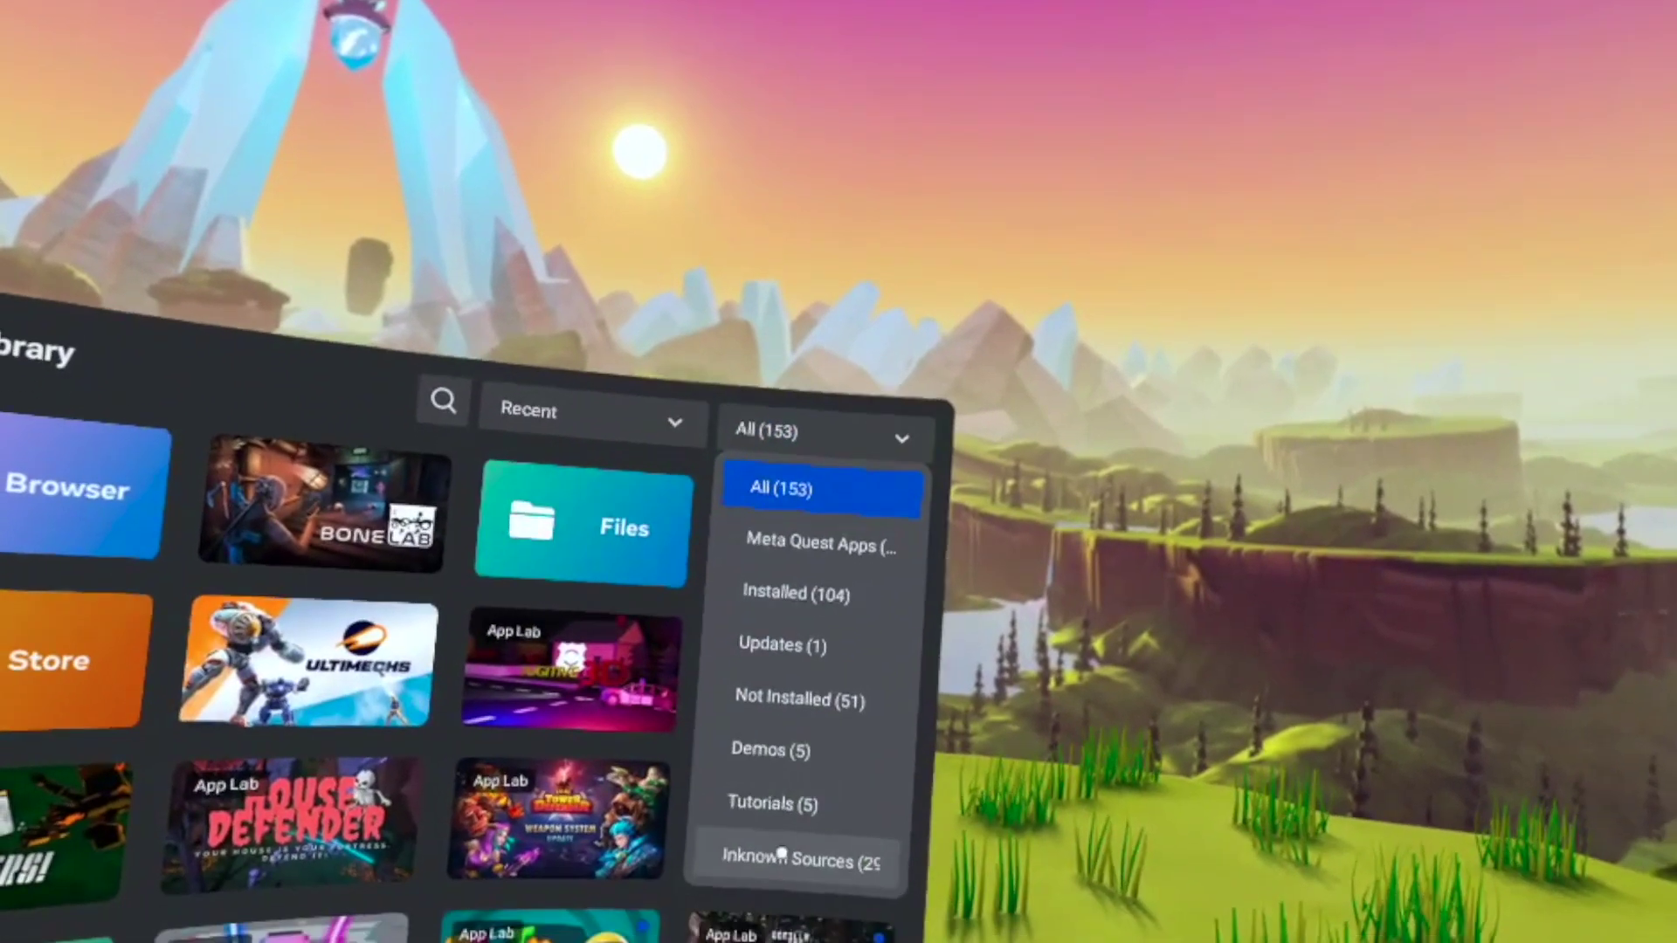
{"action": "left_click", "coordinate": [782, 854]}
{"action": "scroll", "coordinate": [753, 730], "scroll_direction": "down", "scroll_amount": 3}
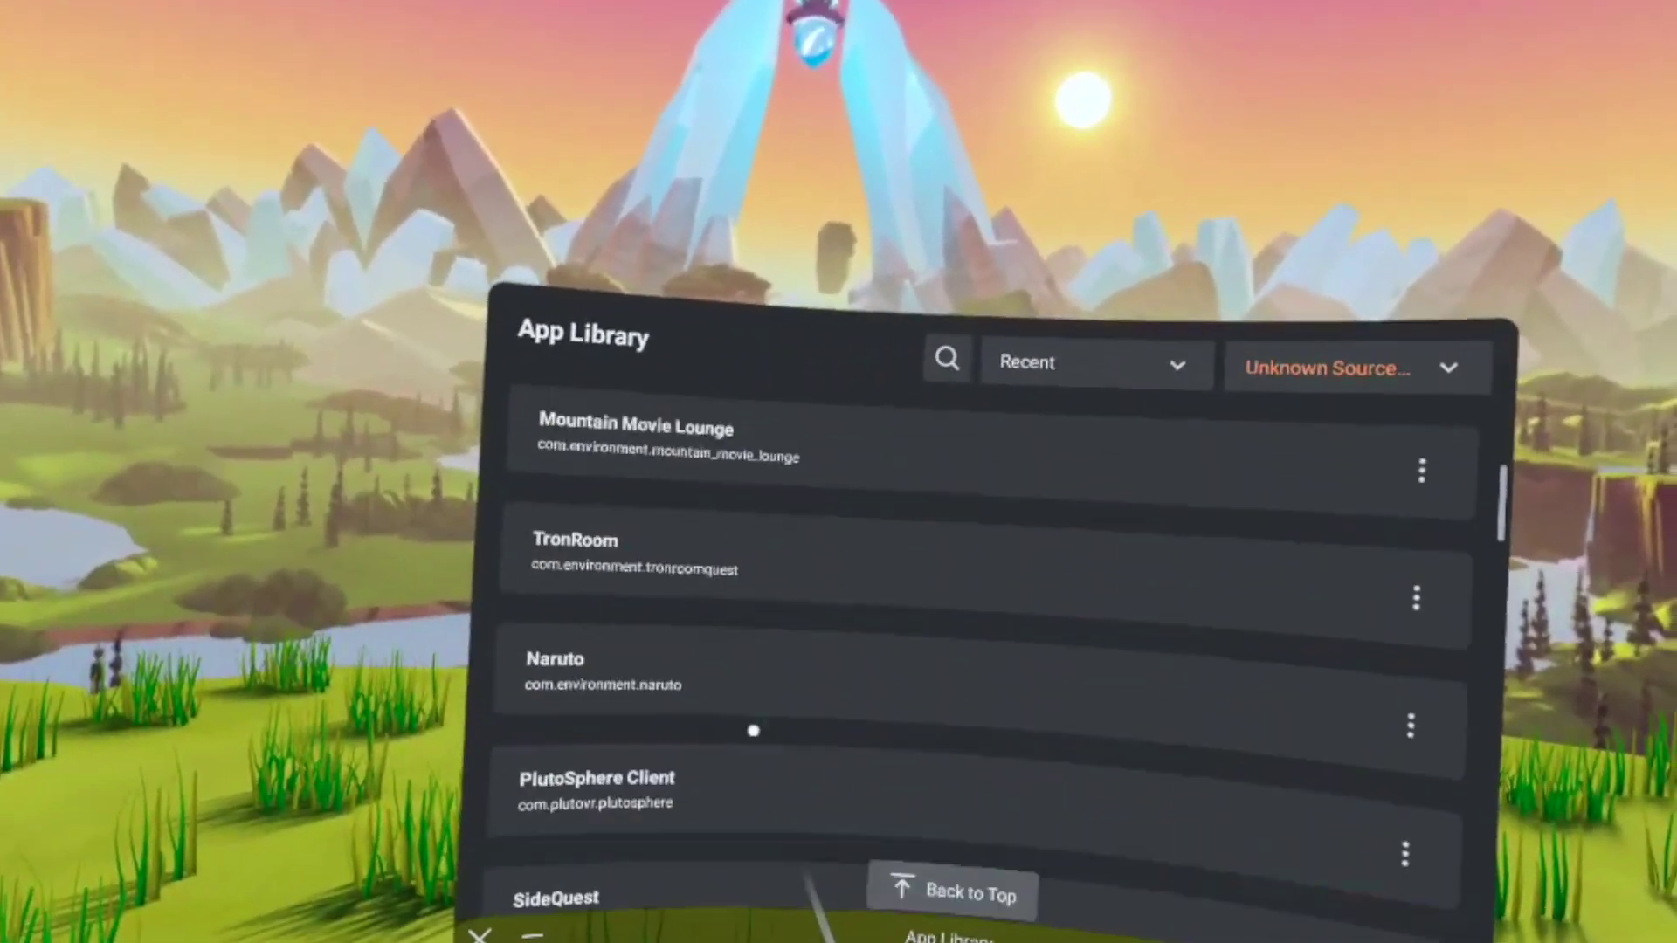
{"action": "scroll", "coordinate": [753, 730], "scroll_direction": "down", "scroll_amount": 5}
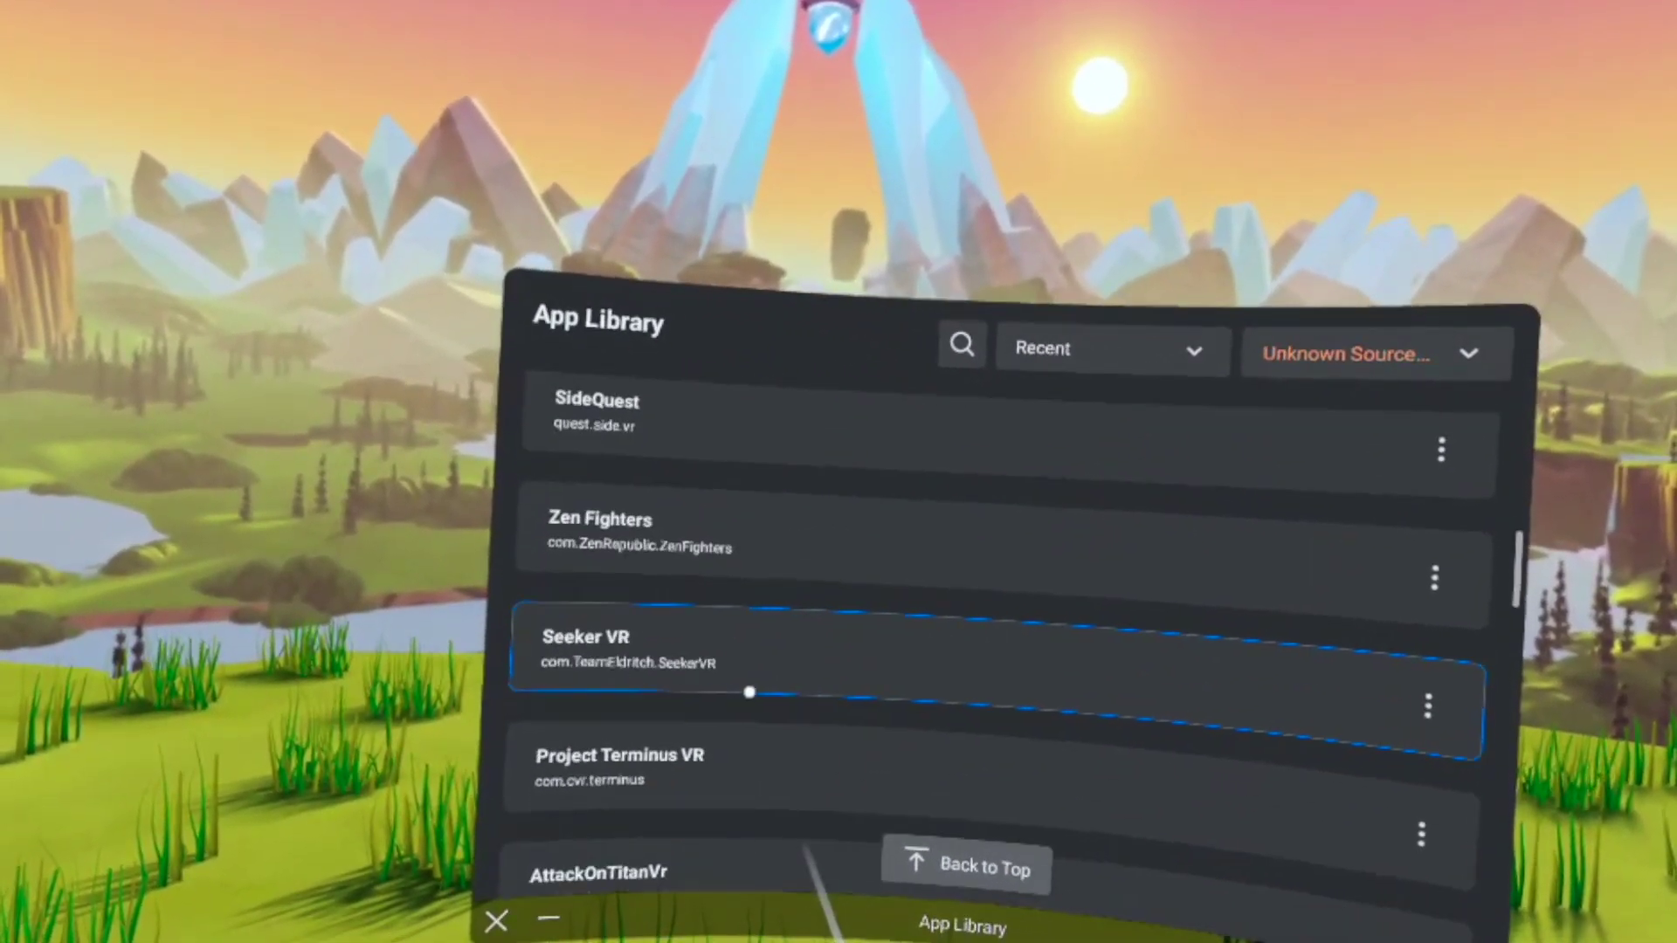
{"action": "scroll", "coordinate": [749, 691], "scroll_direction": "down", "scroll_amount": 1}
{"action": "scroll", "coordinate": [747, 693], "scroll_direction": "down", "scroll_amount": 5}
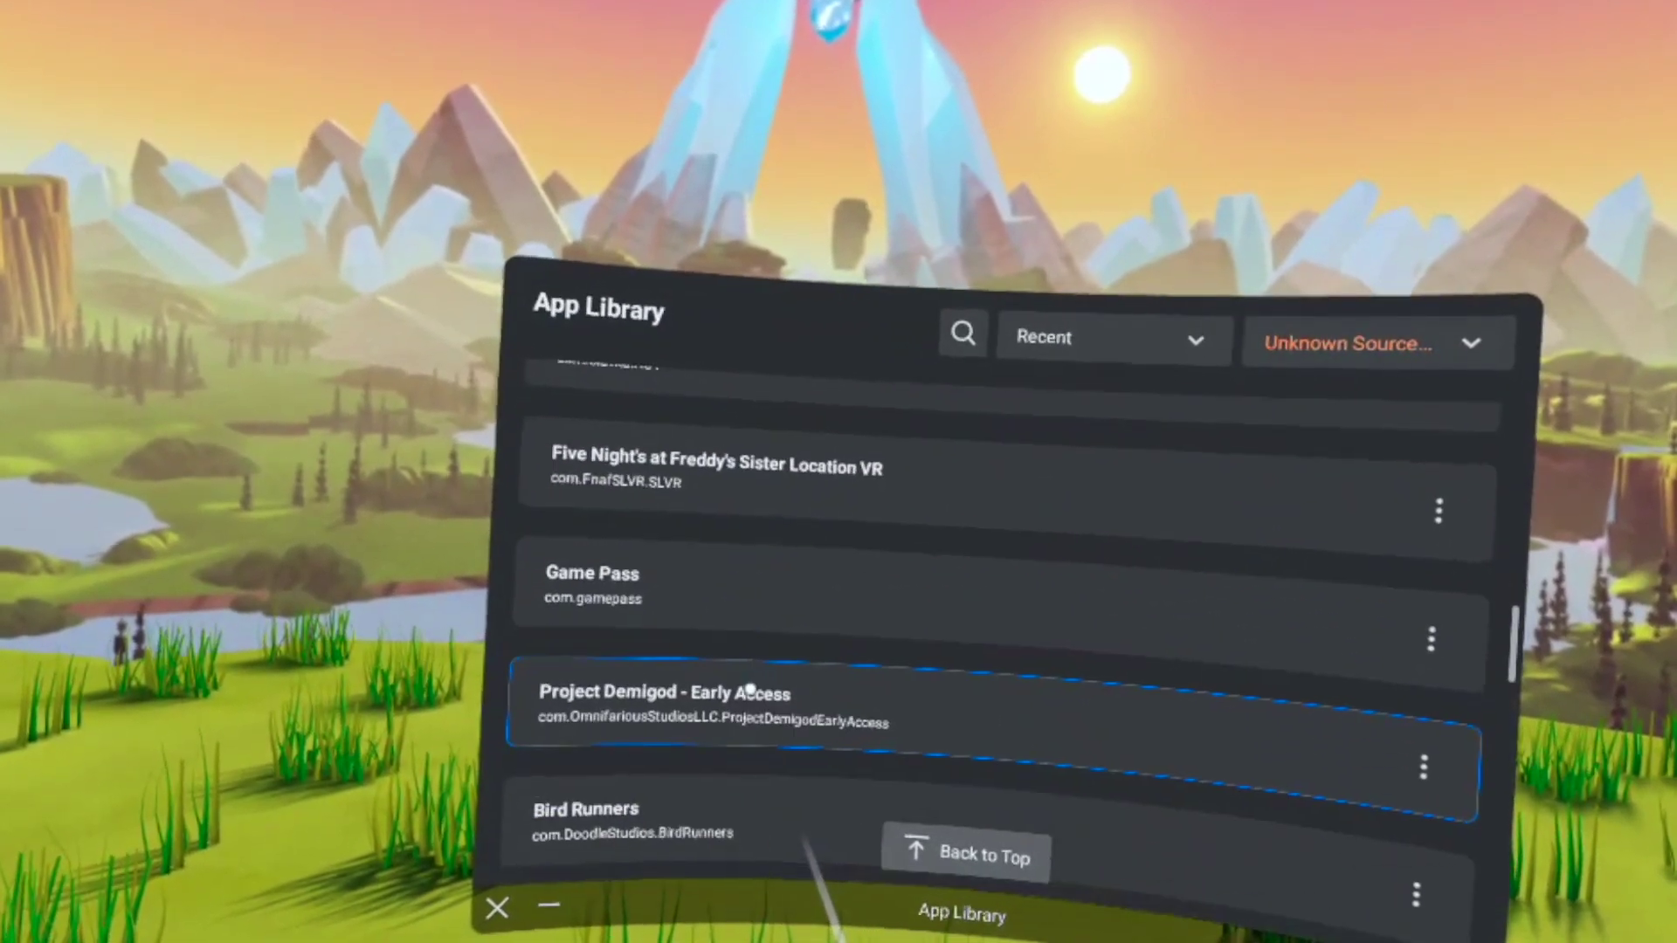
{"action": "scroll", "coordinate": [748, 693], "scroll_direction": "down", "scroll_amount": 1}
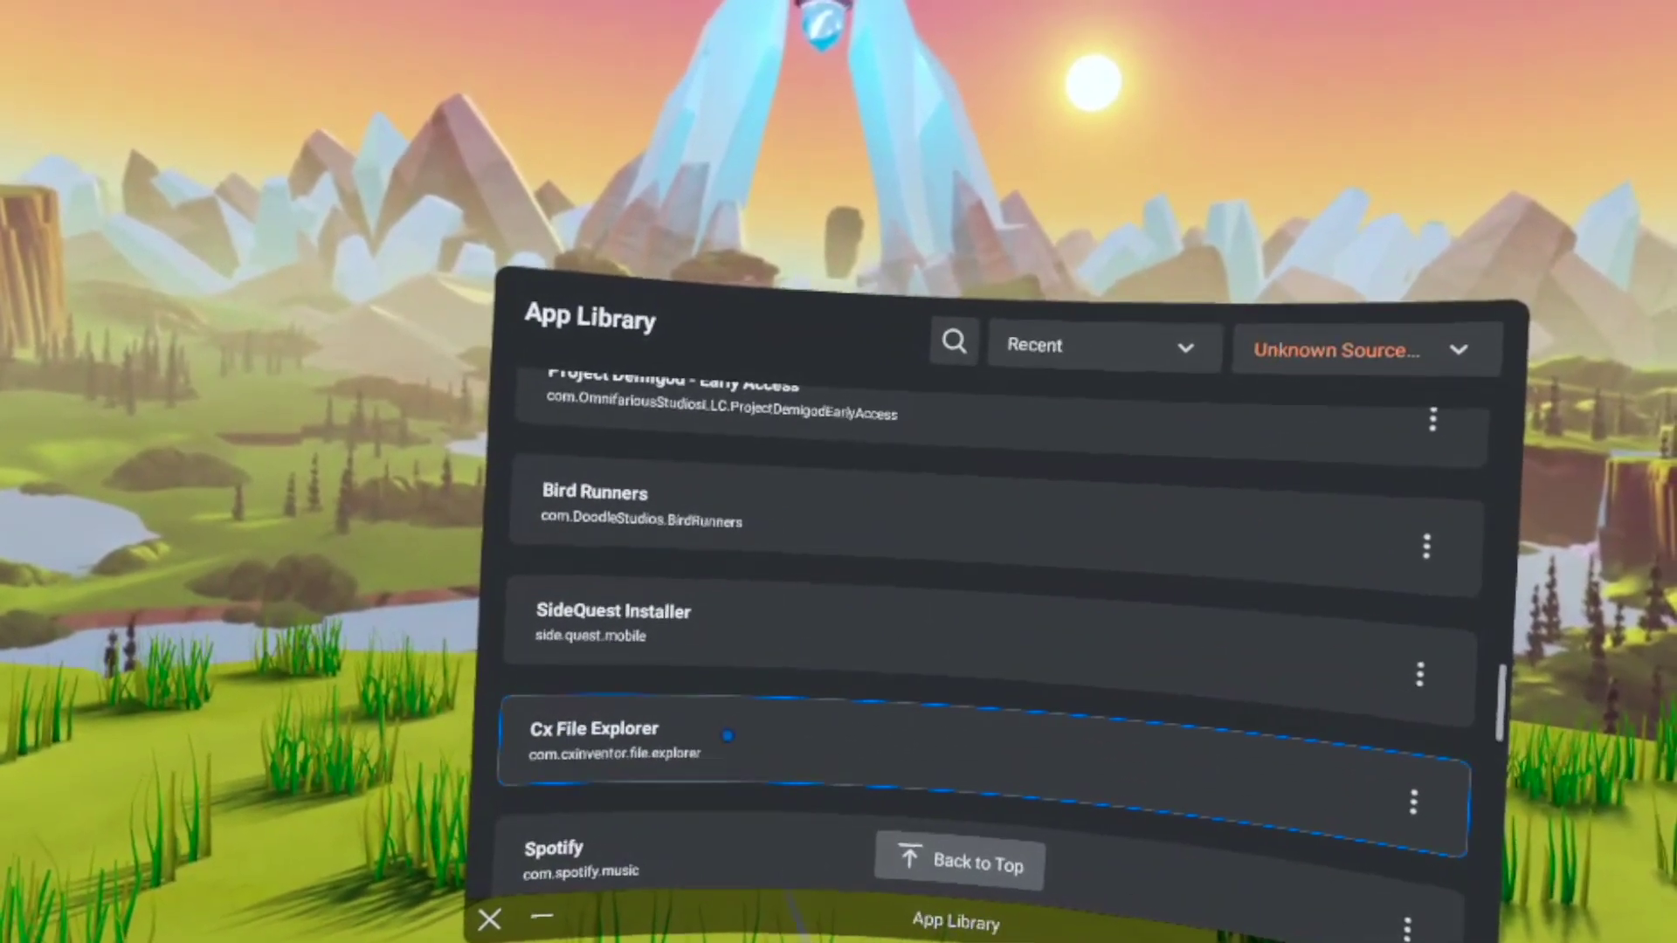
{"action": "left_click", "coordinate": [728, 734]}
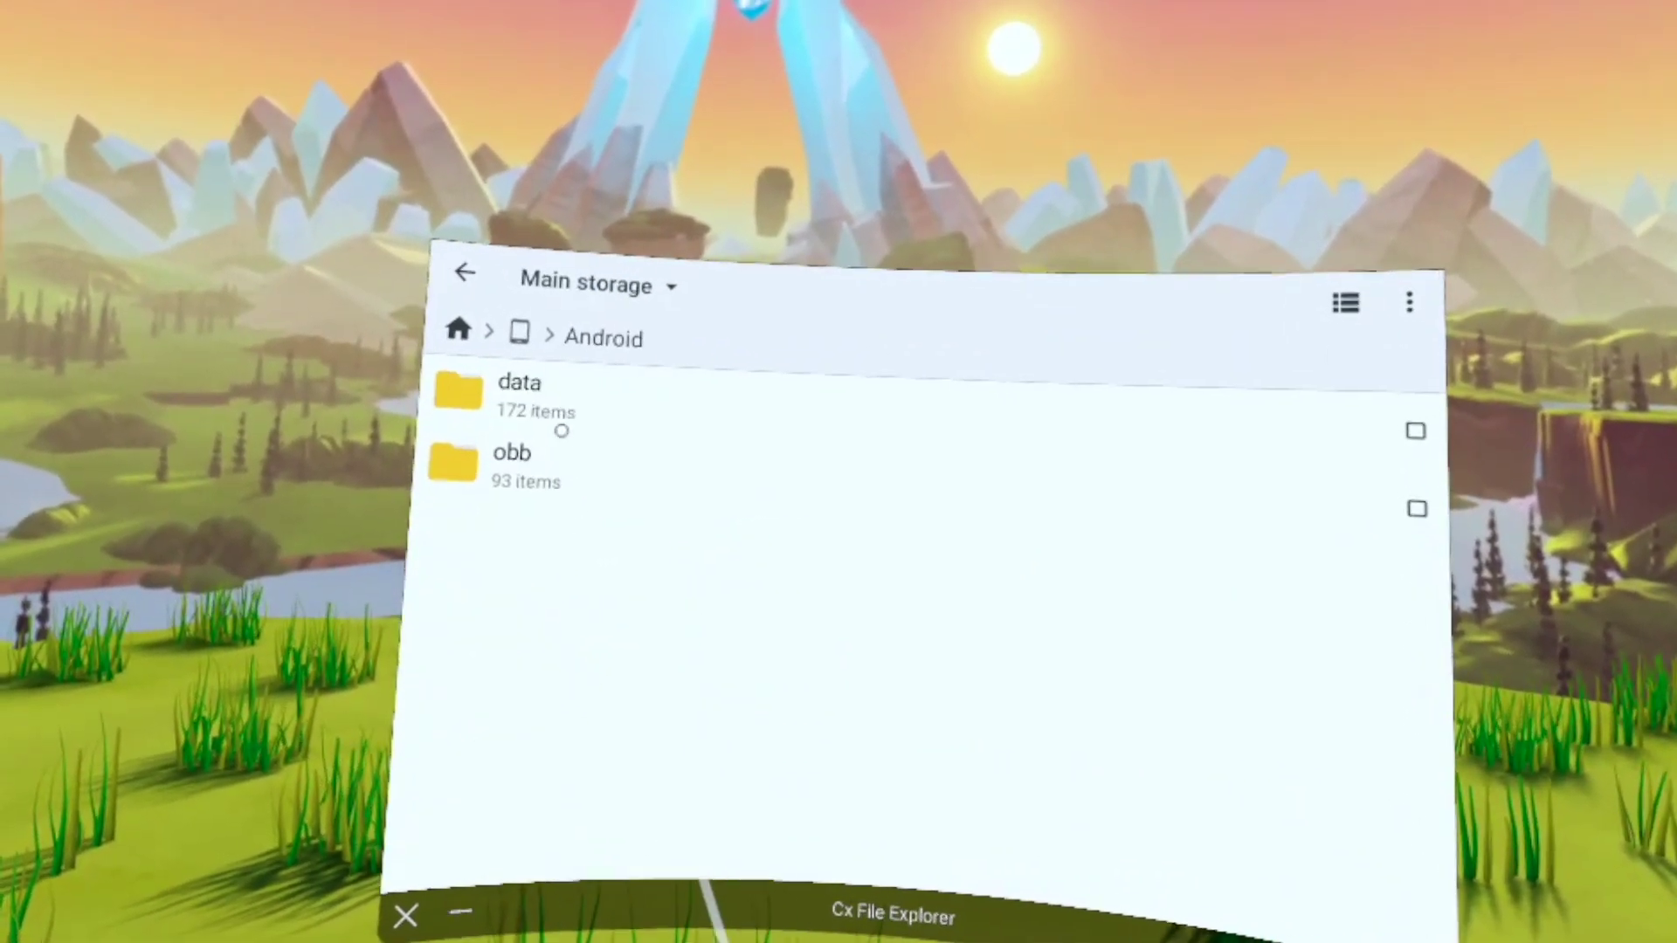
View repositories.txt in Android/data/com.StressLevelZero.BONELAB/files, then return to the App Library
{"action": "left_click", "coordinate": [561, 427]}
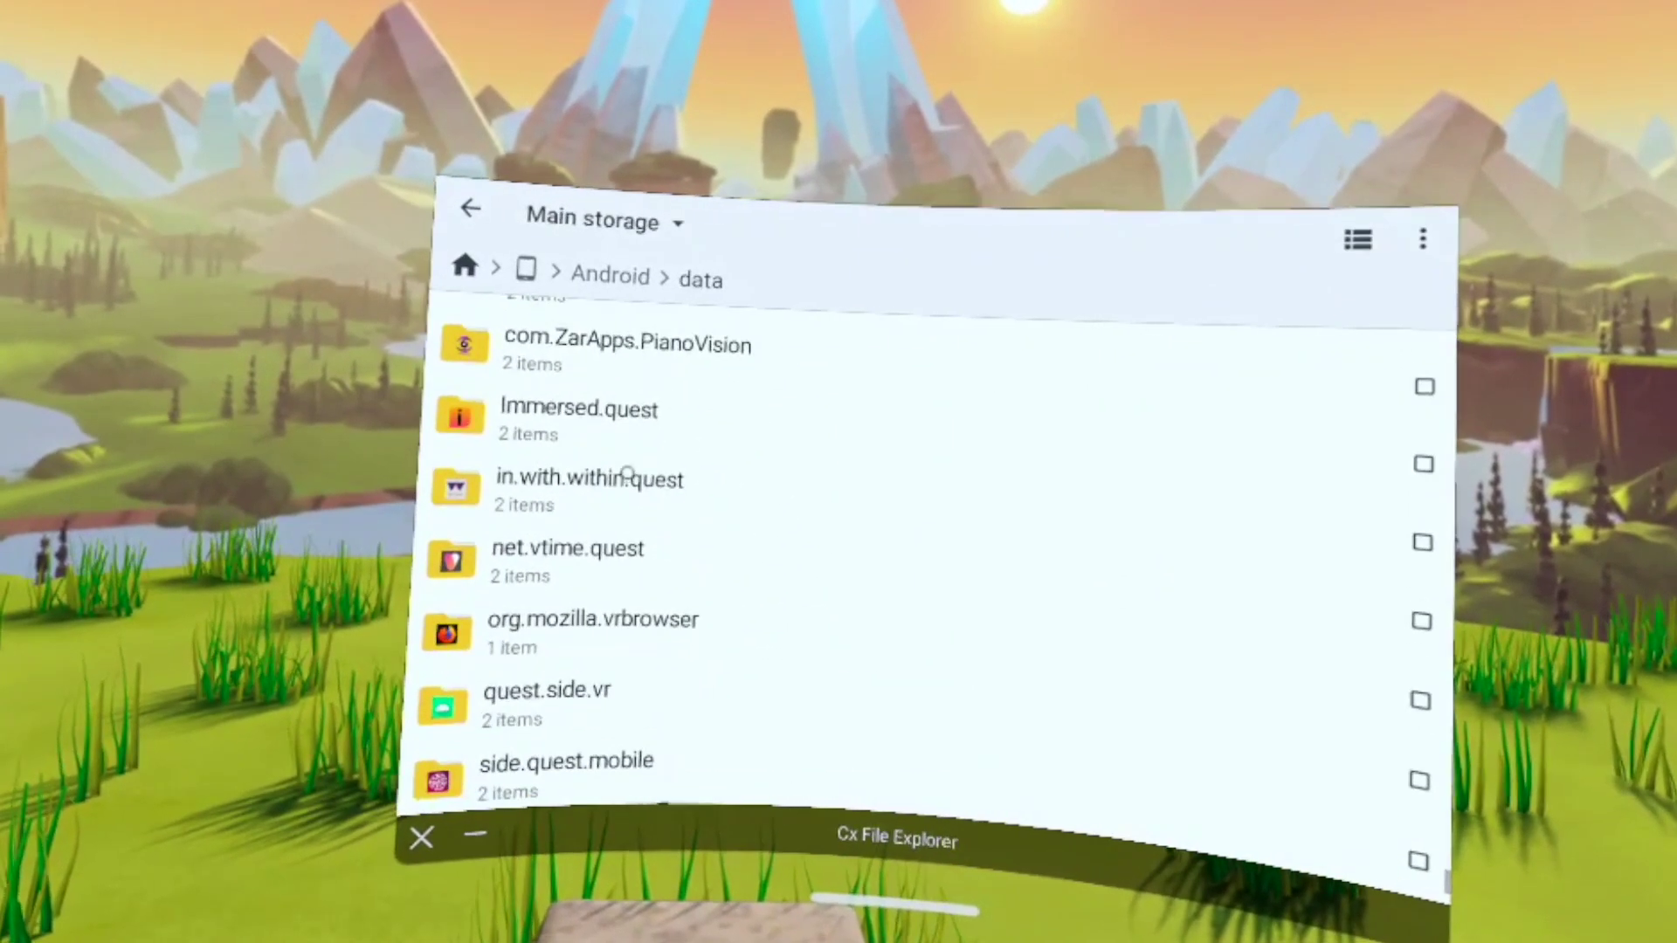
{"action": "scroll", "coordinate": [617, 489], "scroll_direction": "up", "scroll_amount": 3}
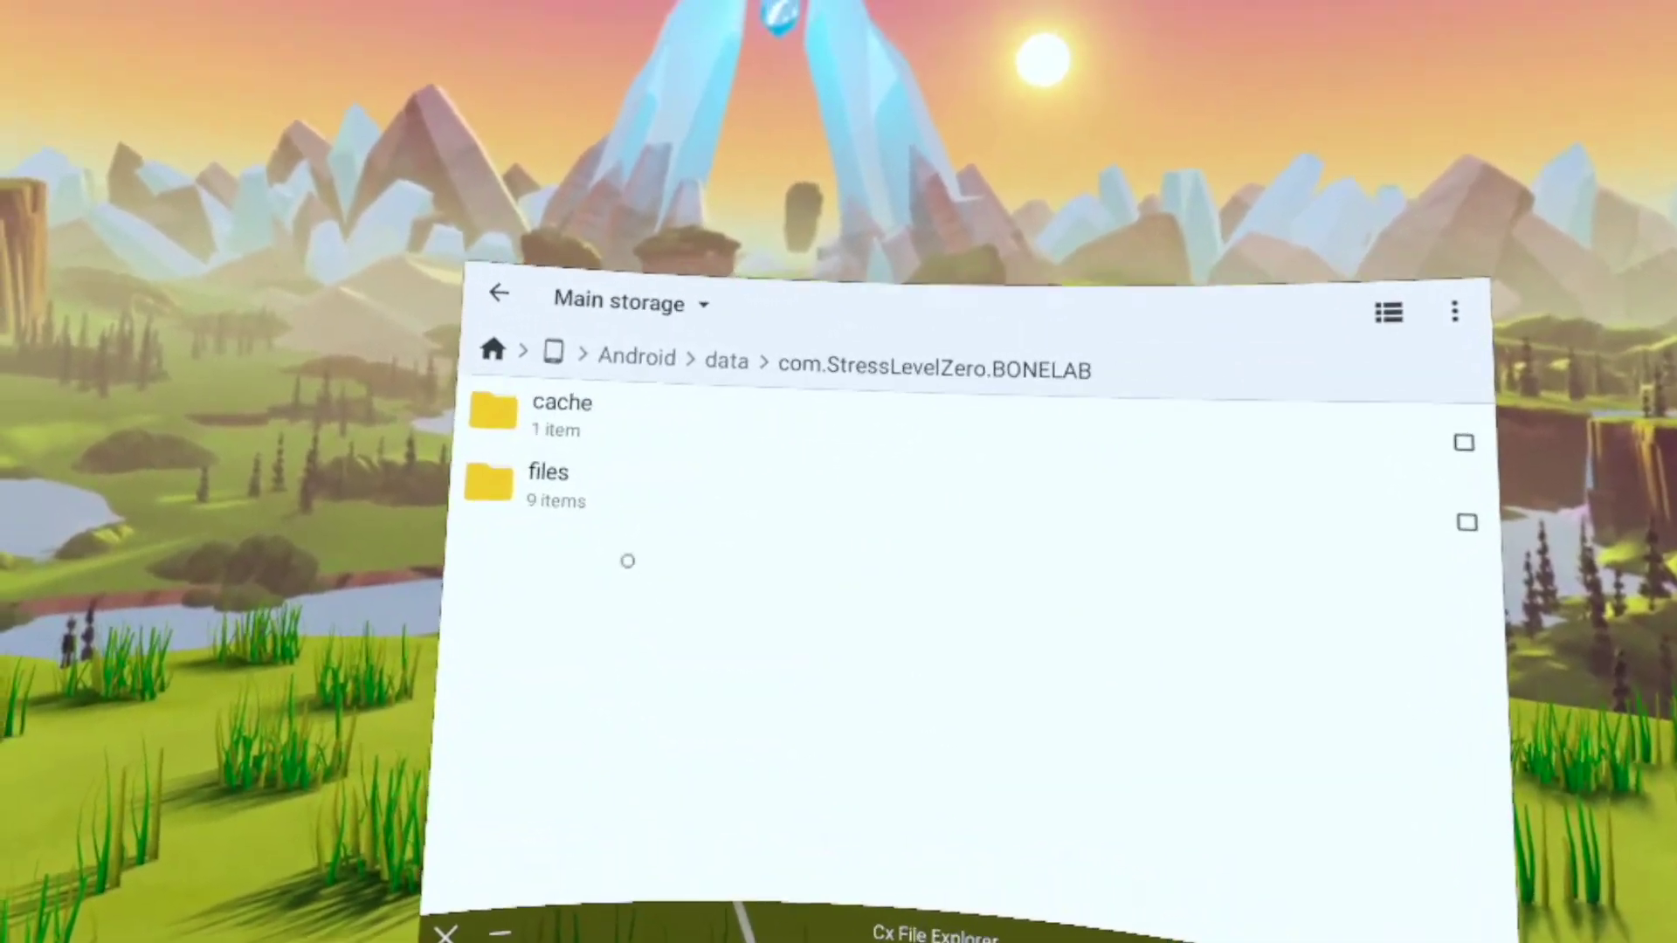
{"action": "left_click", "coordinate": [593, 493]}
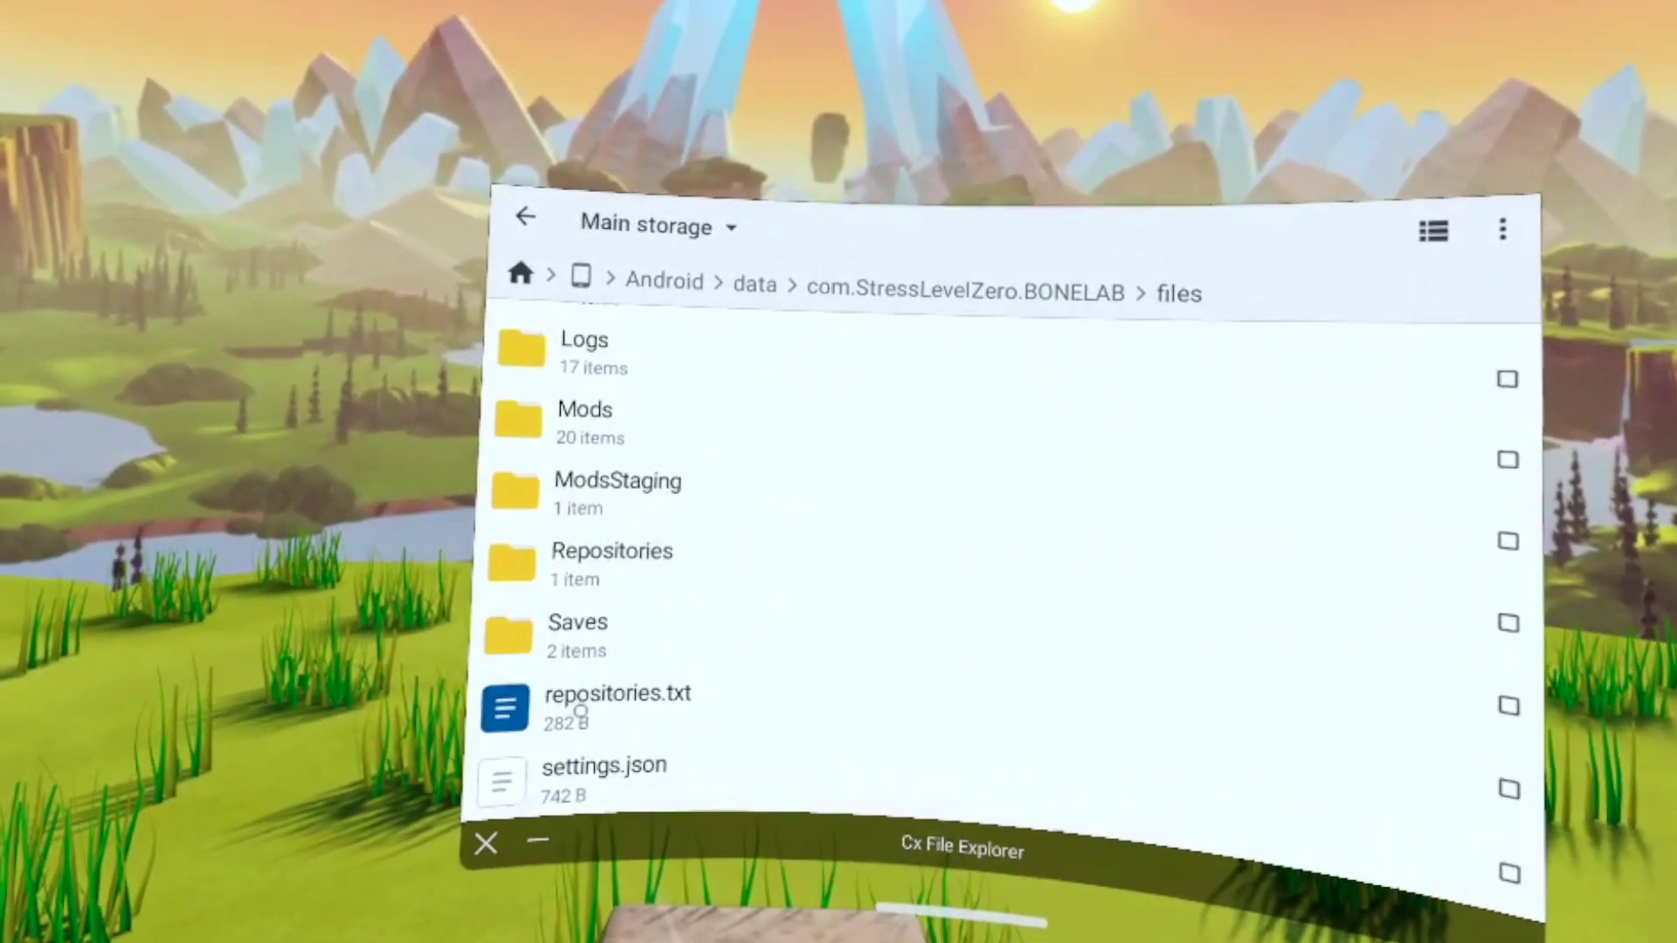
{"action": "left_click", "coordinate": [580, 709]}
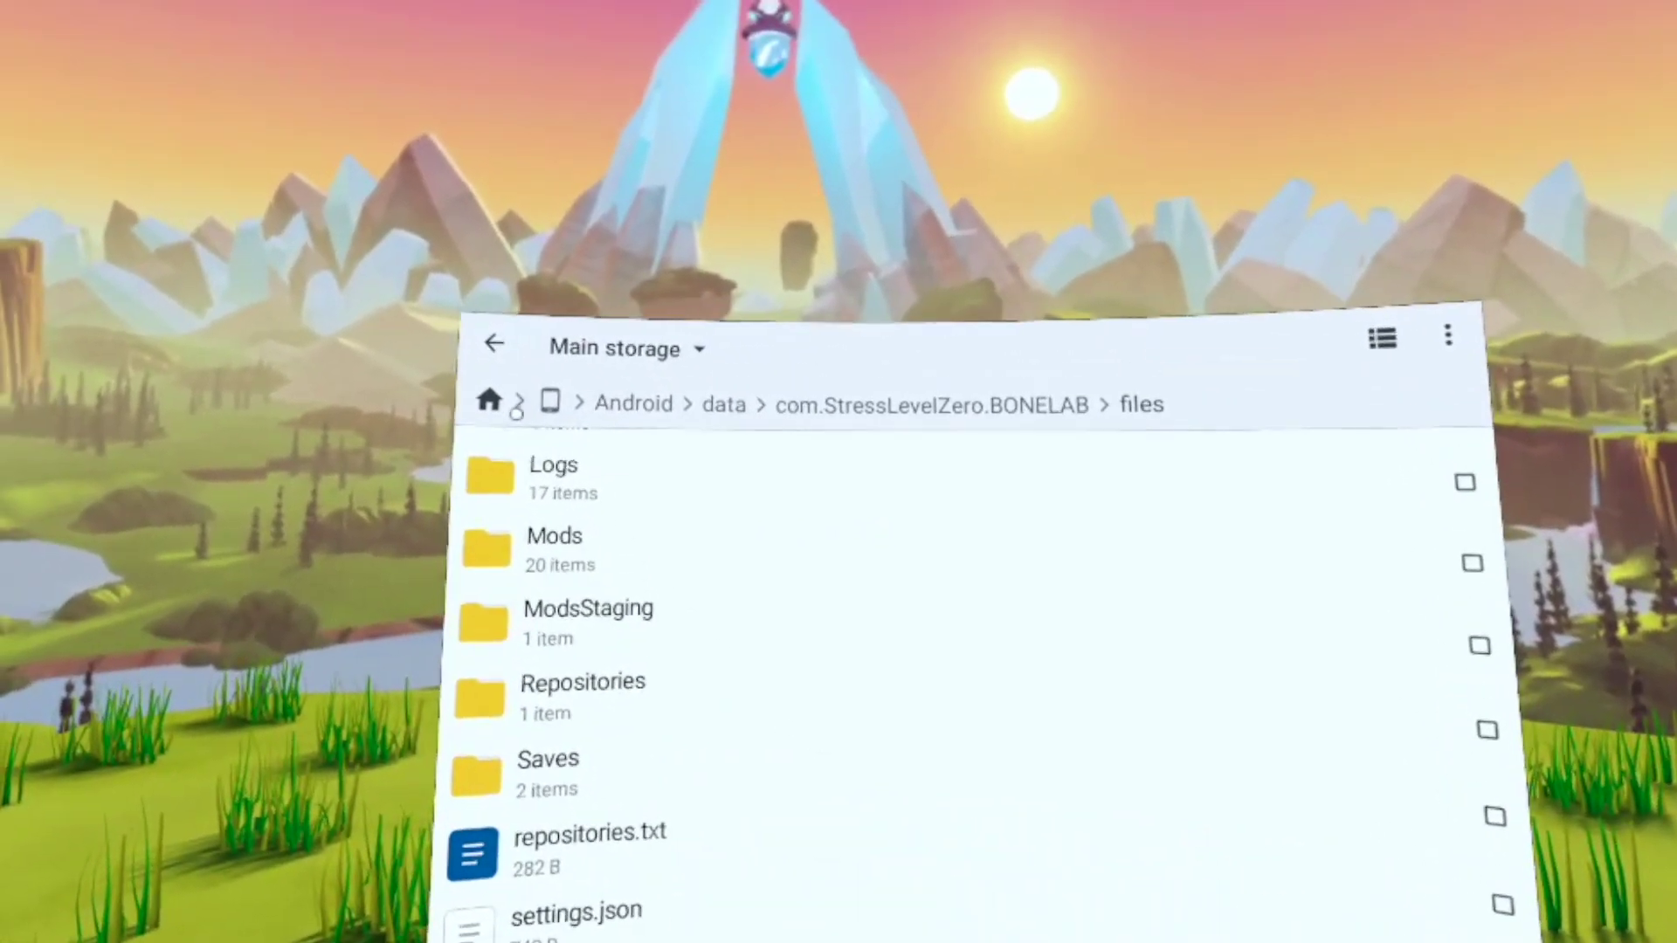
{"action": "left_click", "coordinate": [489, 400]}
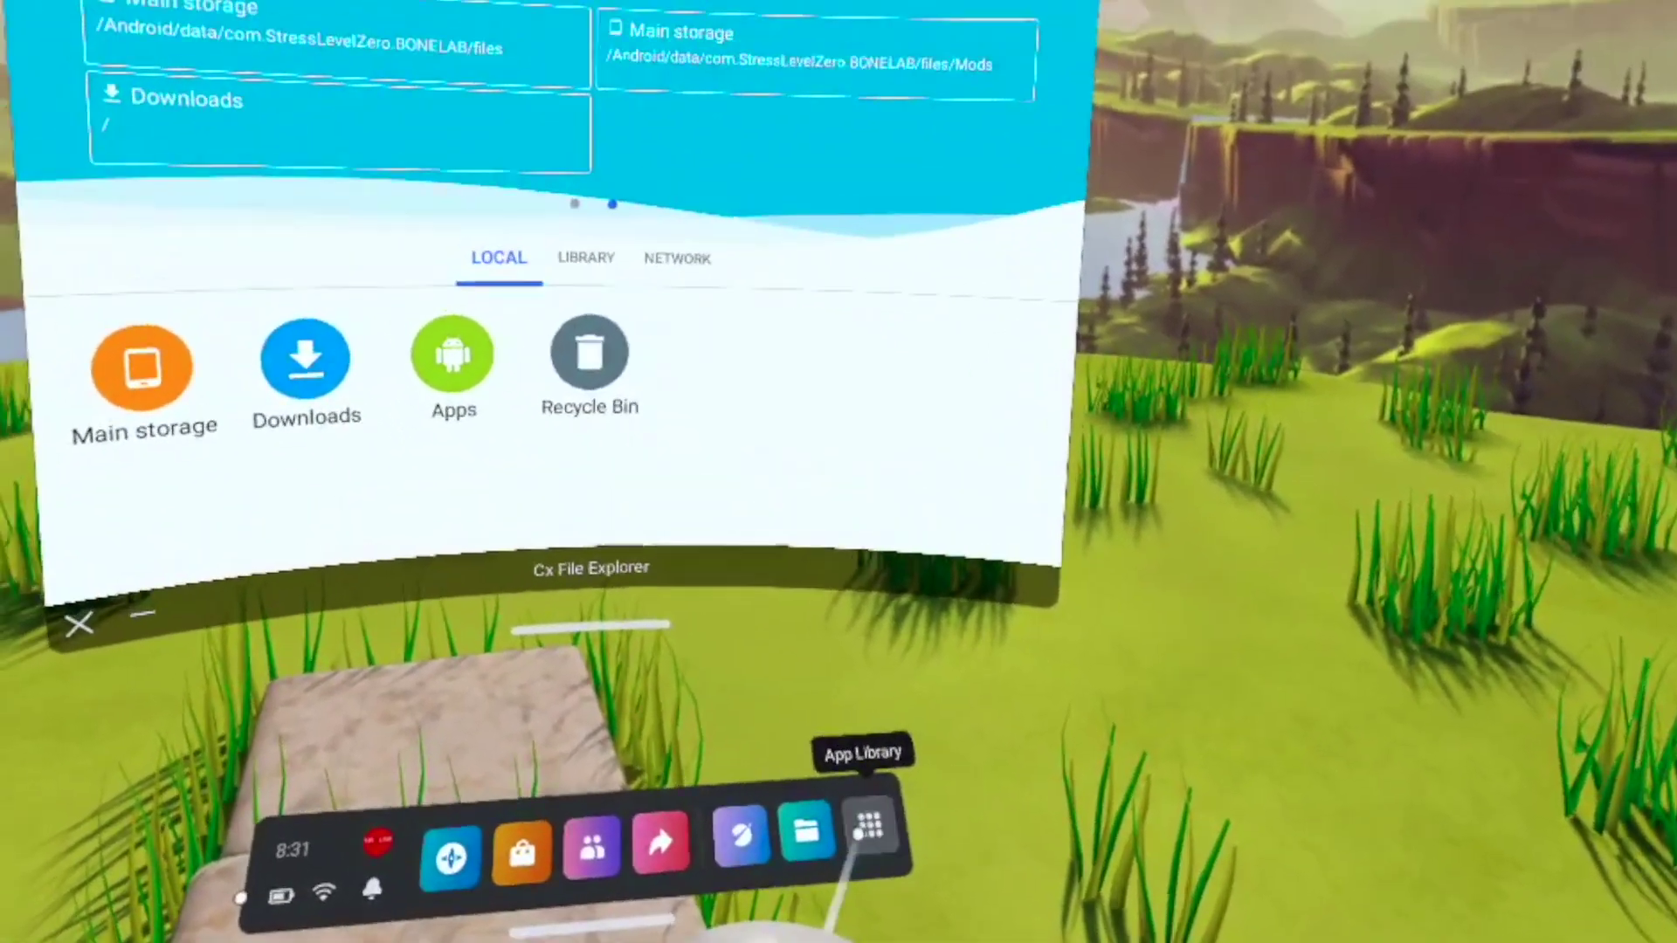
{"action": "left_click", "coordinate": [868, 824]}
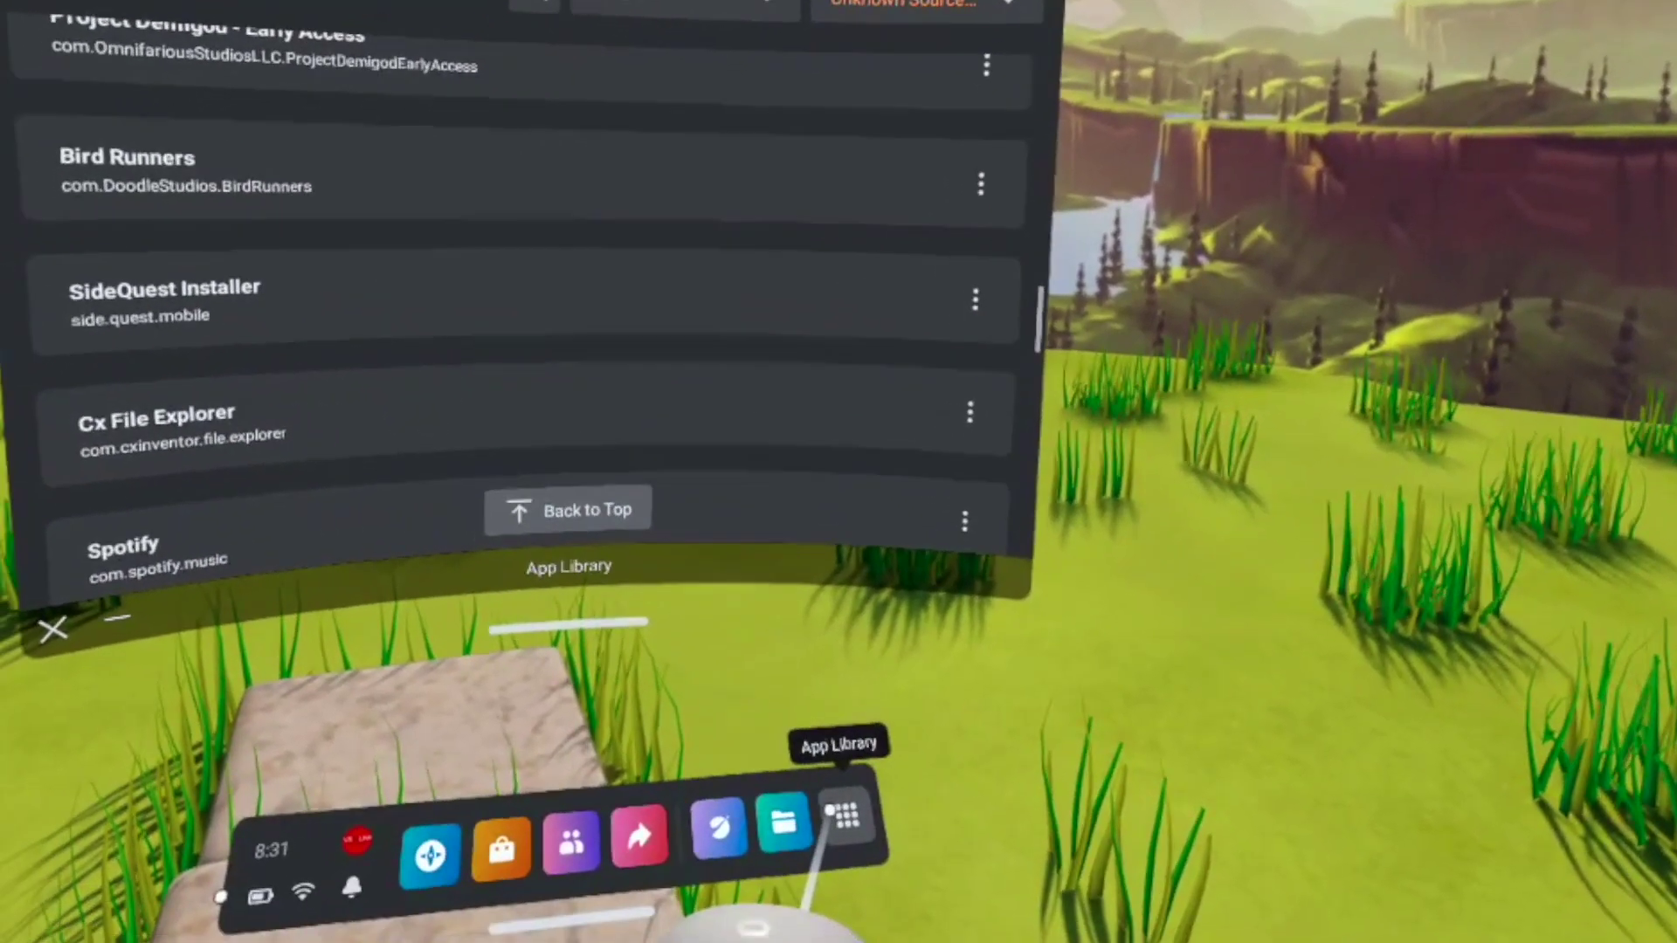
Open BONELAB's MODS menu and accept the experimental-mods warning with ACCEPT CHAOS
{"action": "left_click", "coordinate": [908, 7]}
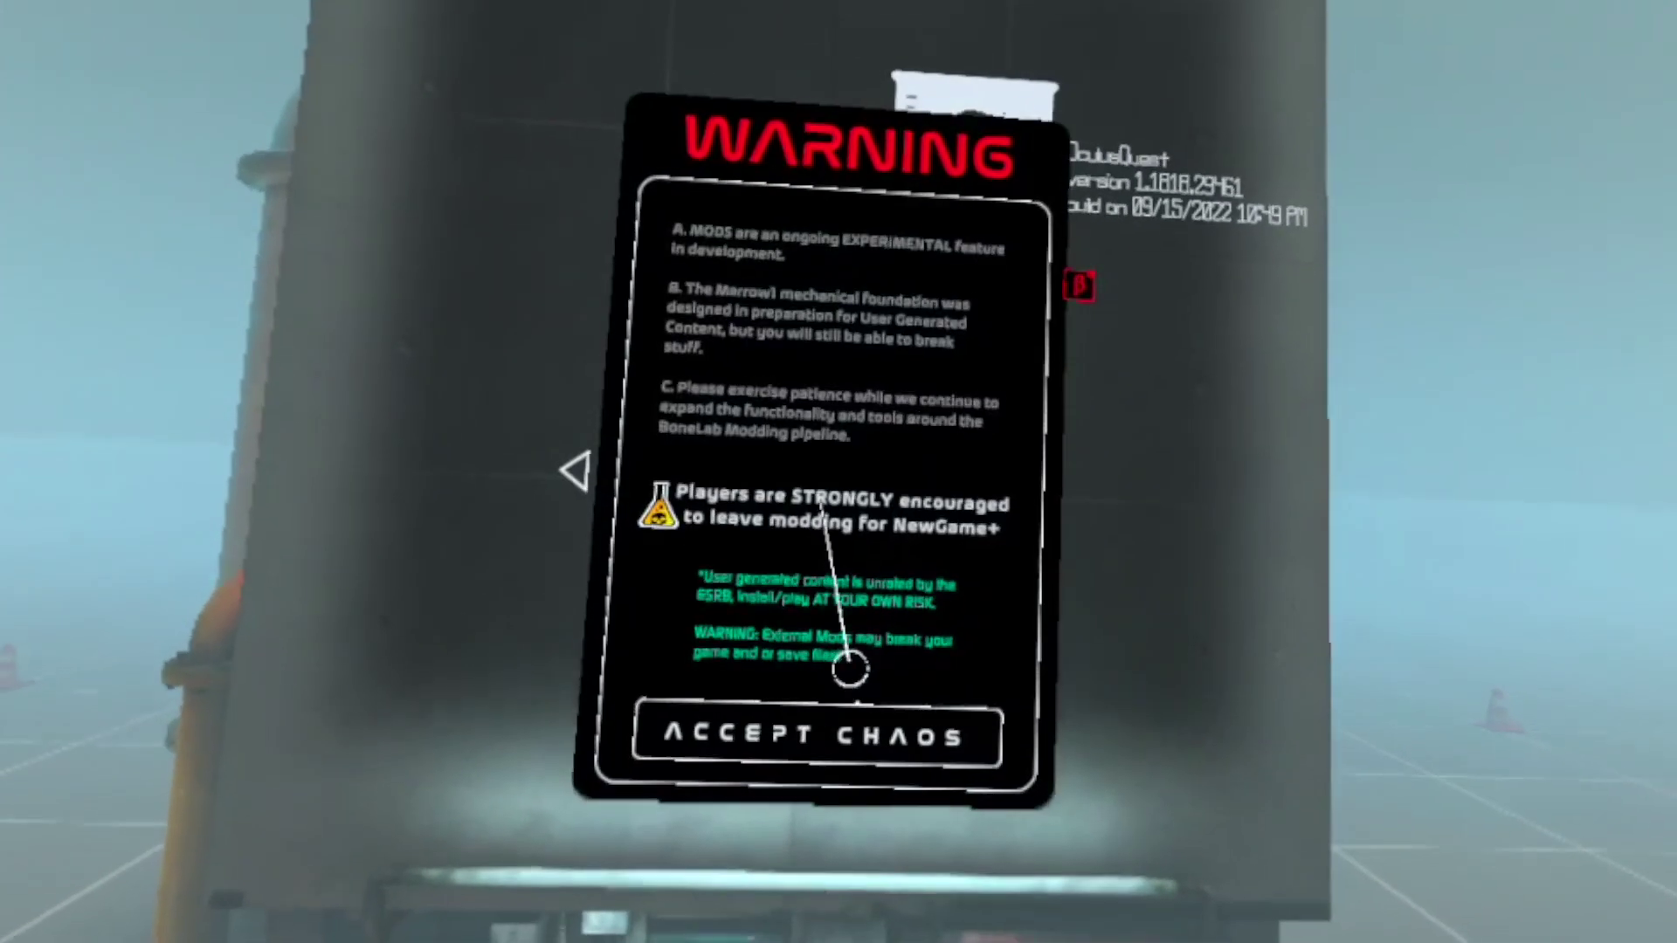
{"action": "left_click", "coordinate": [823, 692]}
Open the External mods list and page forward through several pages
{"action": "left_click", "coordinate": [847, 534]}
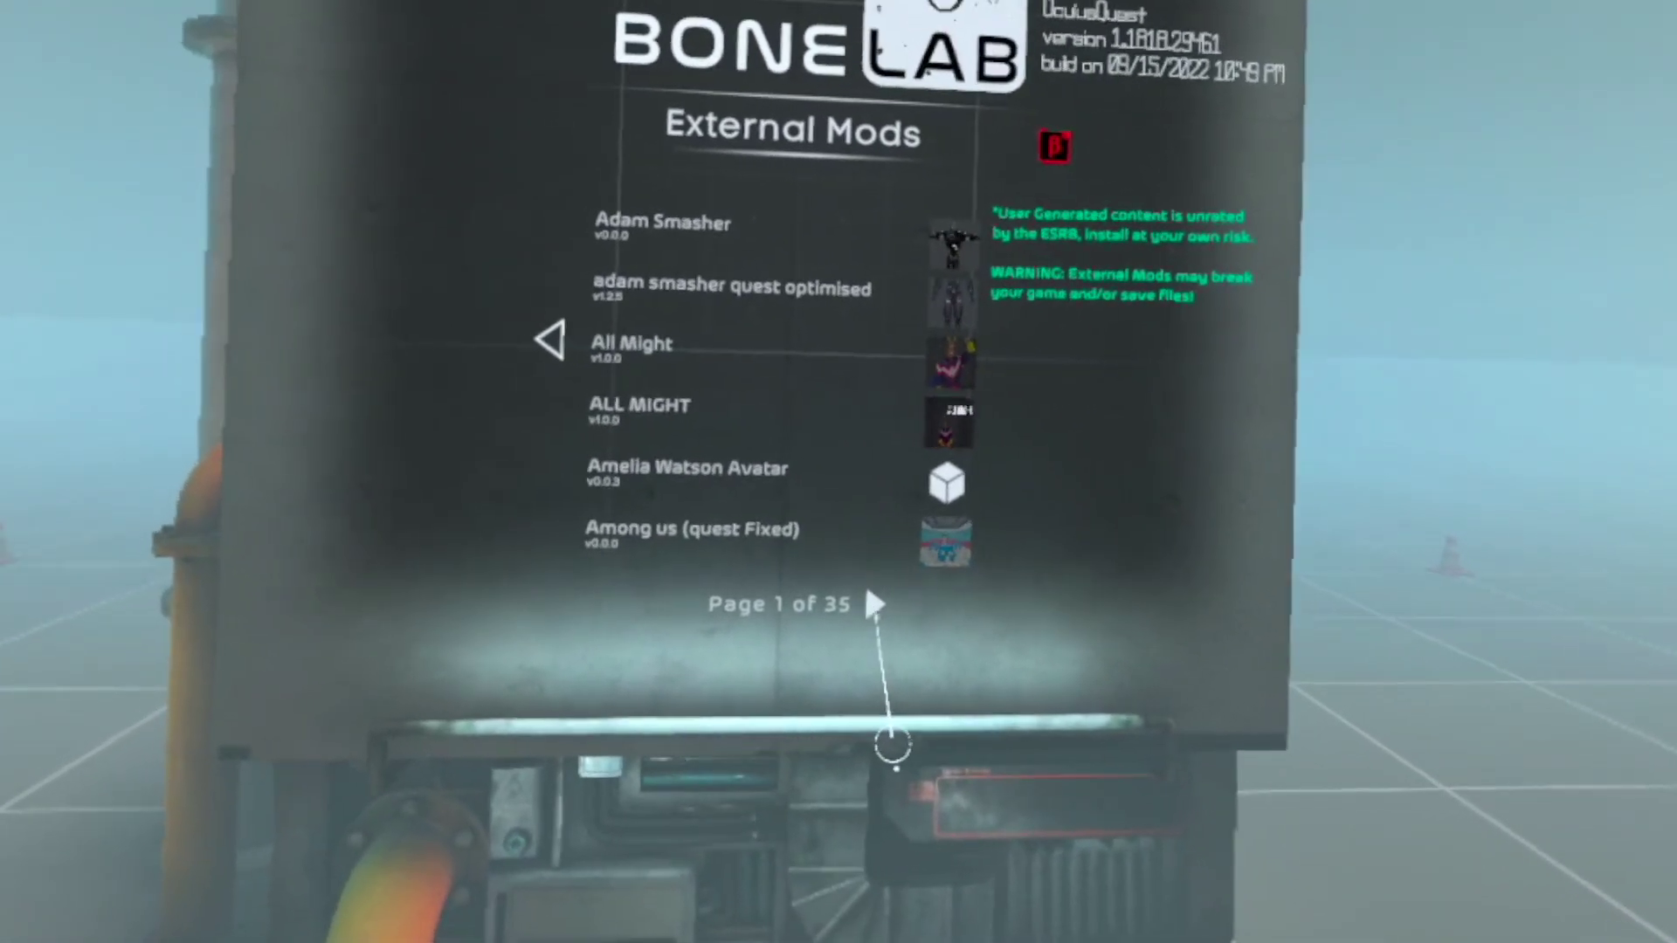
{"action": "left_click", "coordinate": [874, 604]}
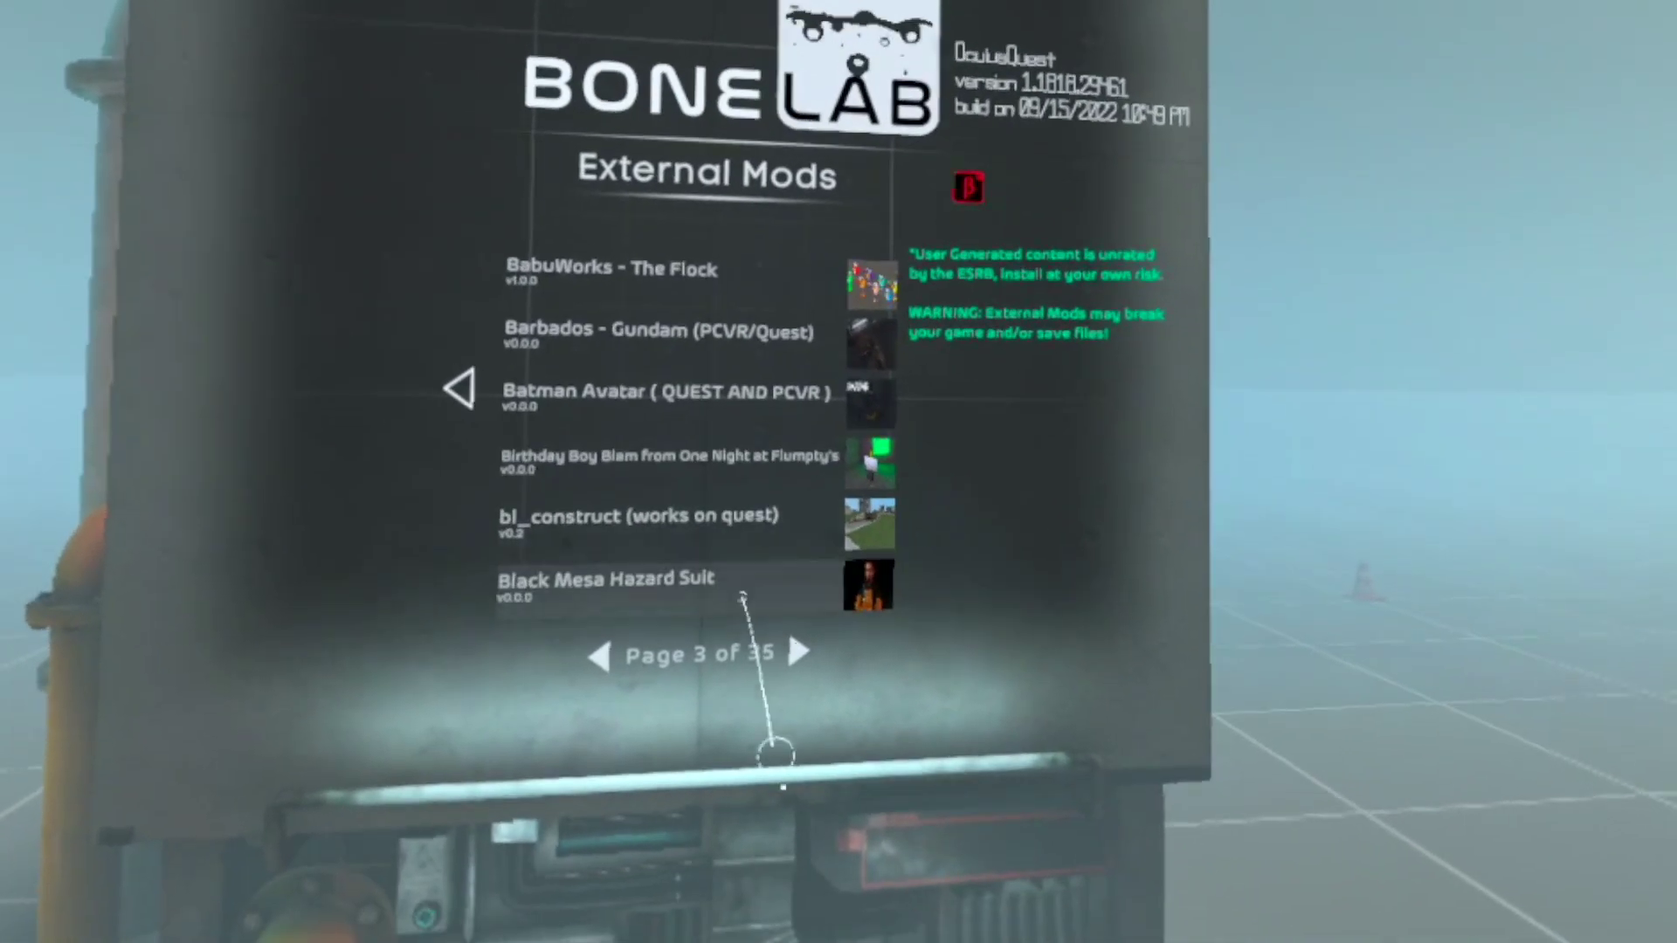
{"action": "left_click", "coordinate": [830, 683]}
{"action": "left_click", "coordinate": [831, 683]}
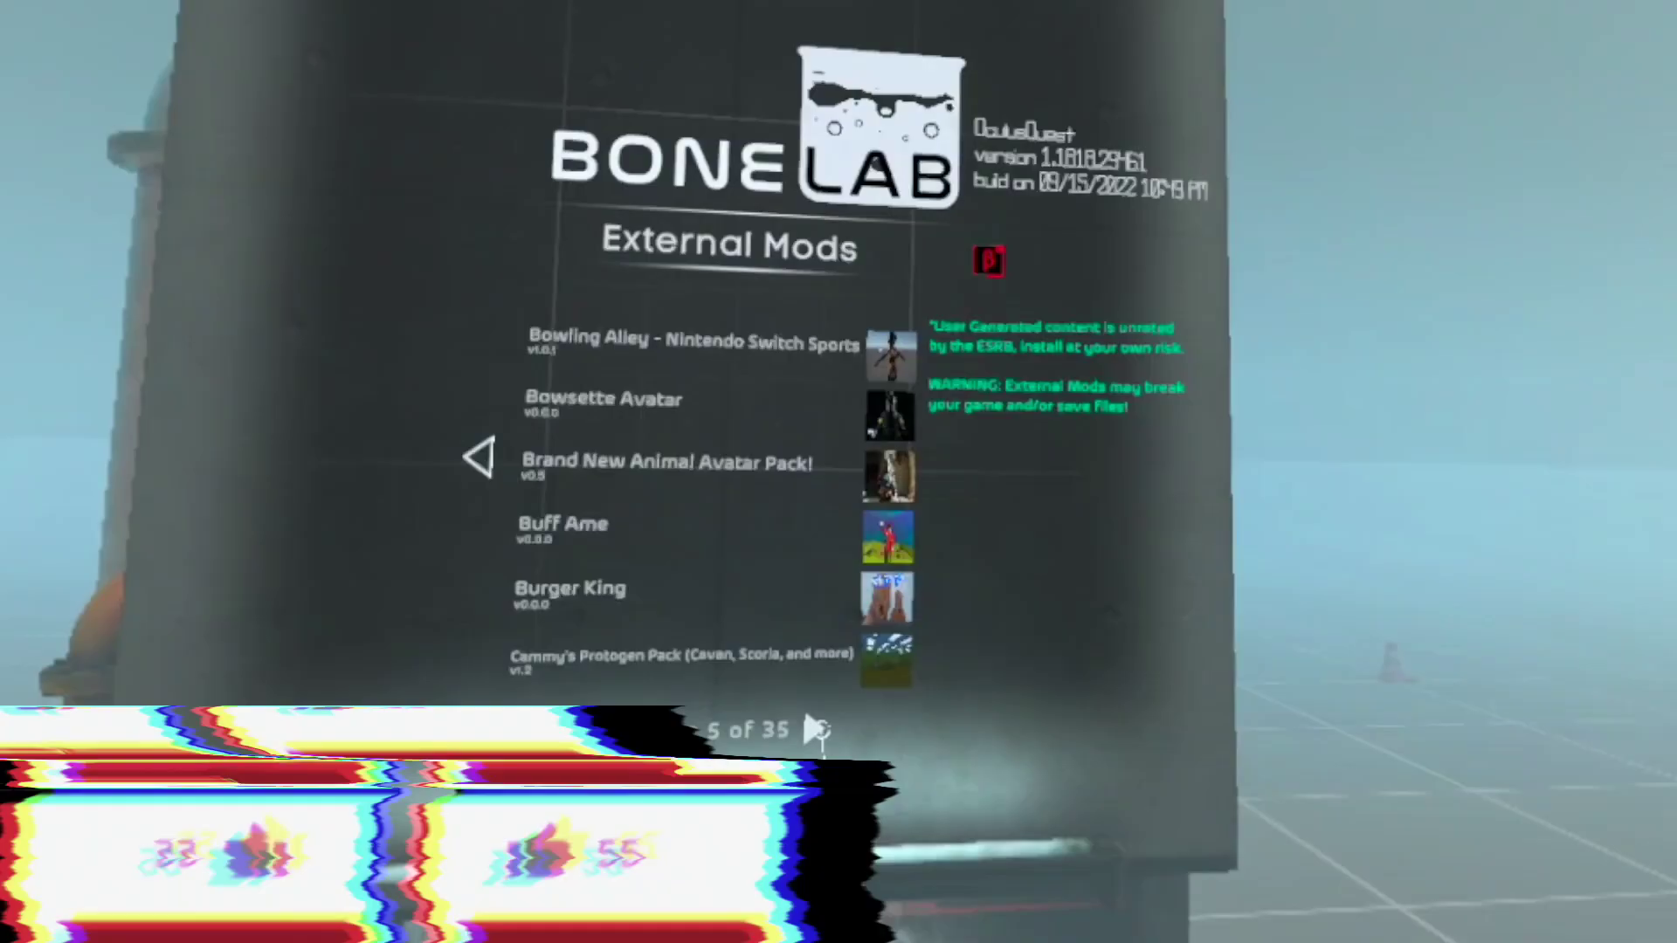
{"action": "left_click", "coordinate": [831, 683]}
{"action": "left_click", "coordinate": [830, 683]}
{"action": "left_click", "coordinate": [831, 682]}
{"action": "left_click", "coordinate": [809, 698]}
{"action": "left_click", "coordinate": [810, 698]}
{"action": "left_click", "coordinate": [810, 698]}
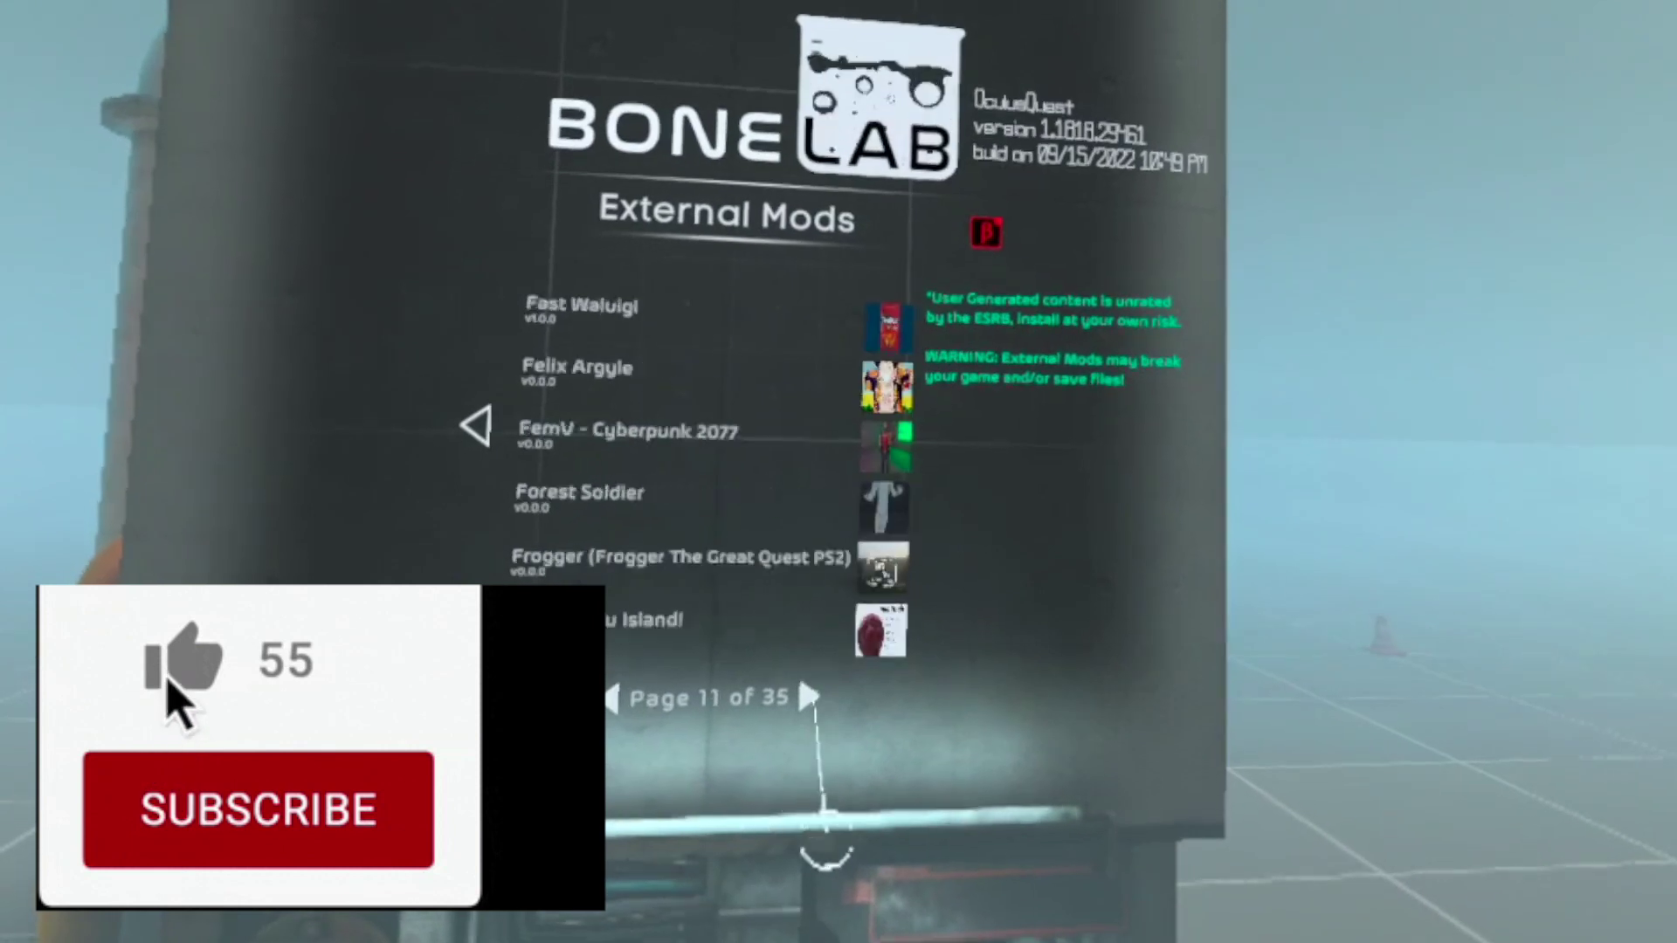
{"action": "left_click", "coordinate": [810, 698]}
{"action": "left_click", "coordinate": [809, 698]}
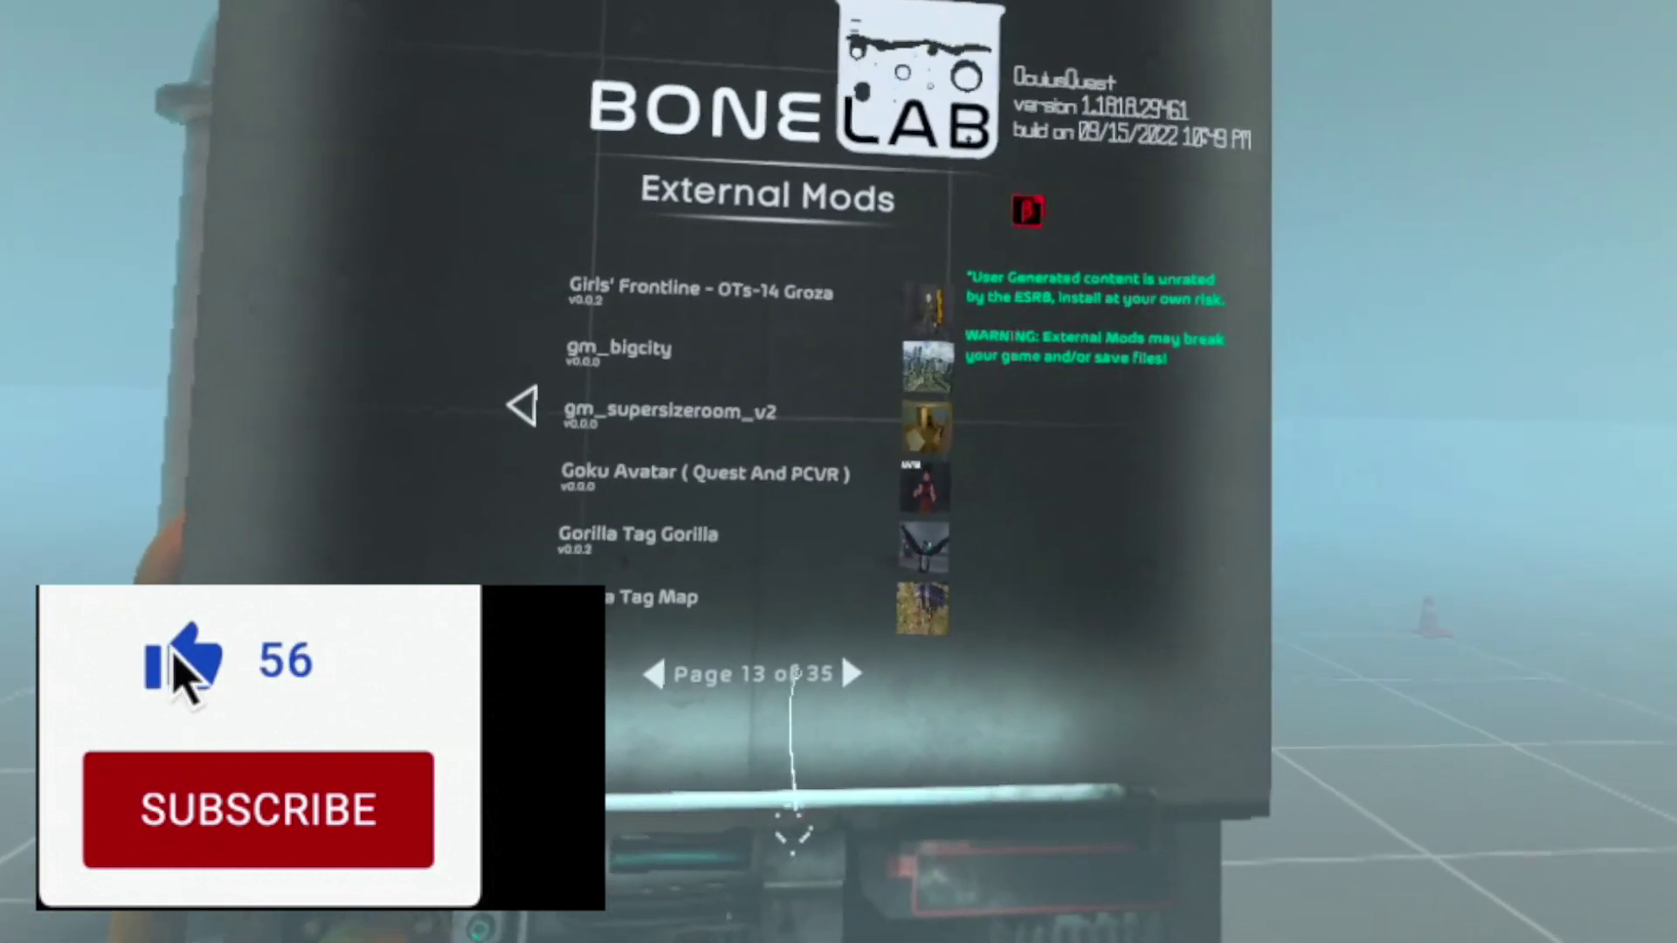
Page back, select the EnumBox entry, then advance to page 11 of 35
{"action": "left_click", "coordinate": [630, 689]}
{"action": "left_click", "coordinate": [630, 689]}
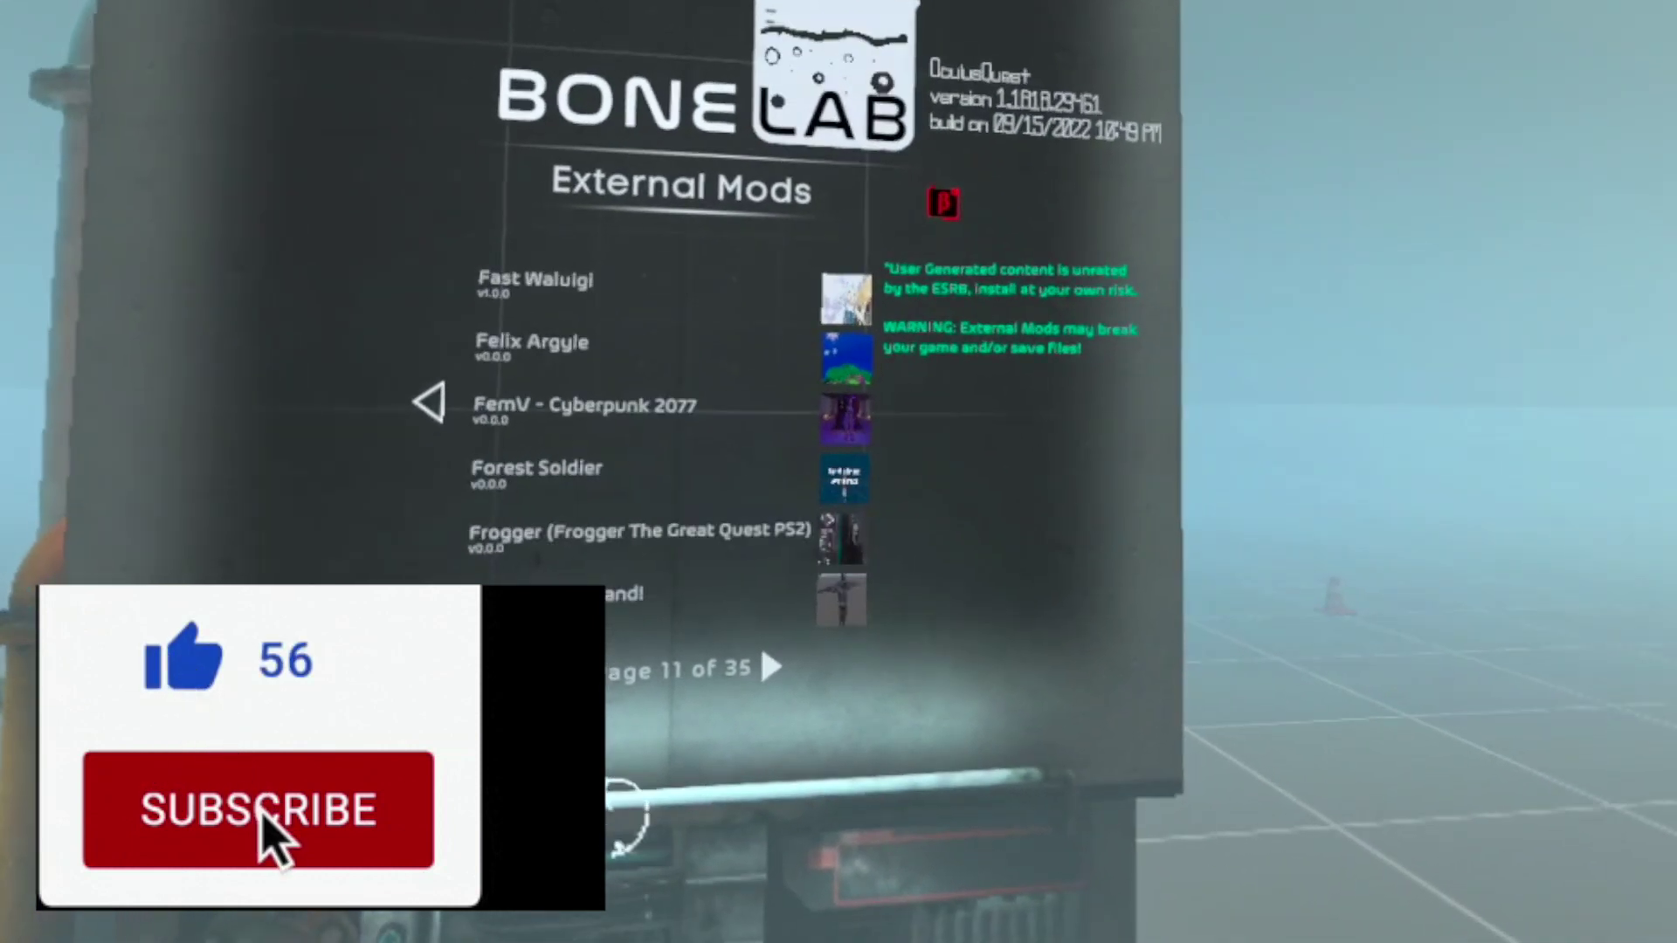
{"action": "left_click", "coordinate": [630, 689]}
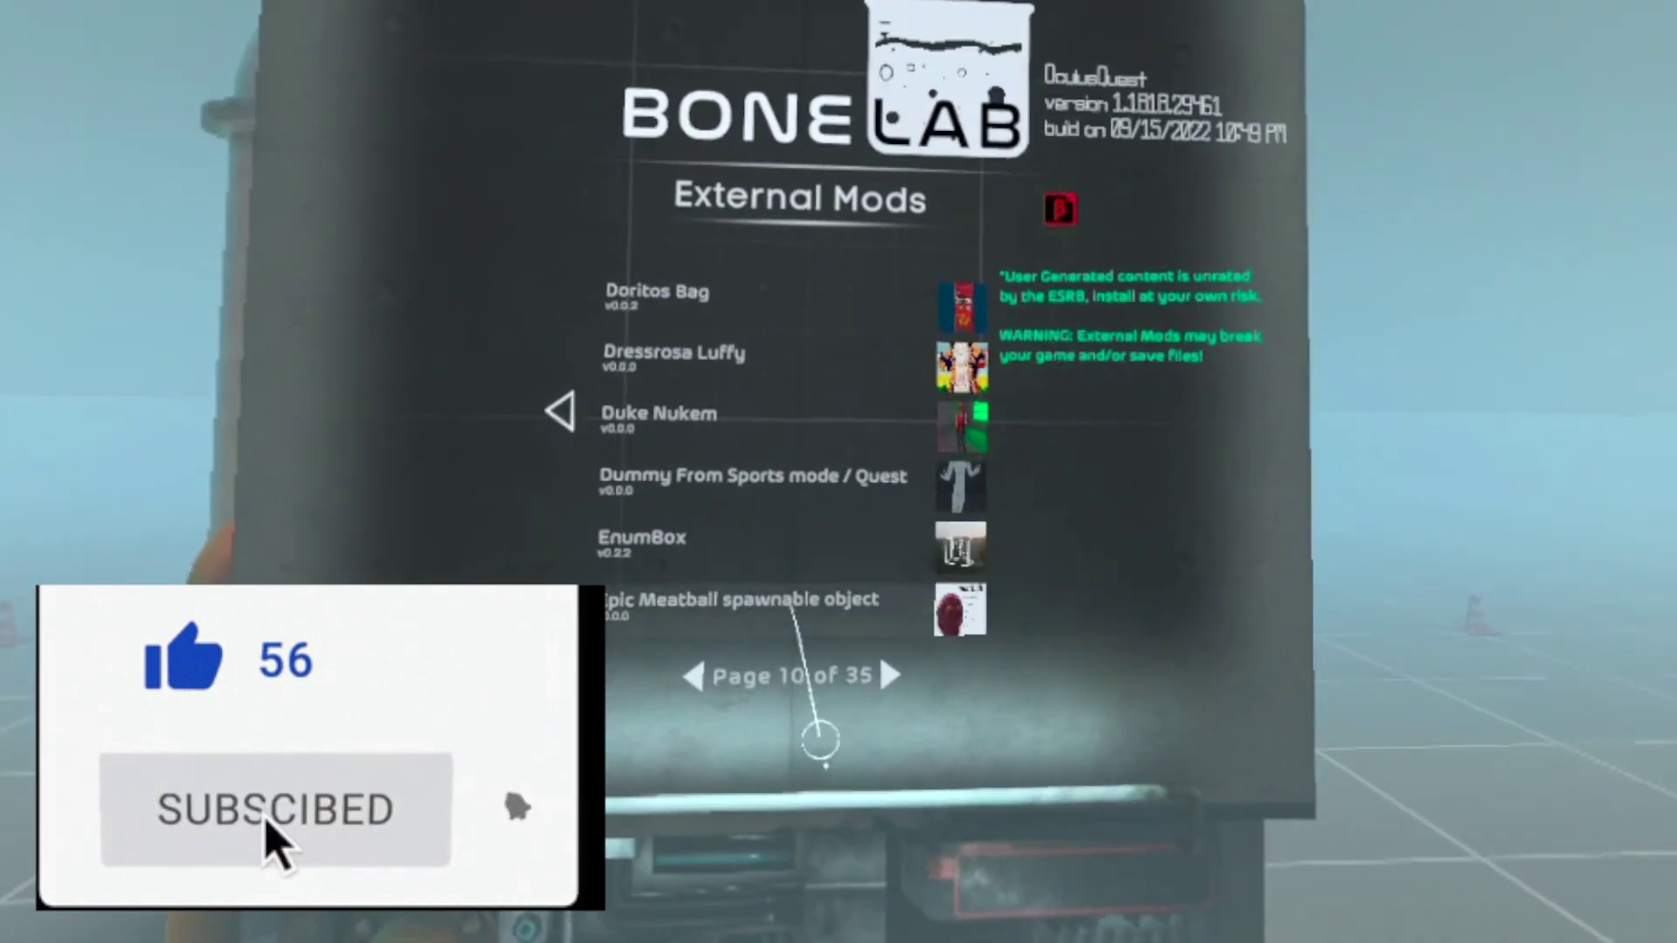
{"action": "left_click", "coordinate": [673, 585]}
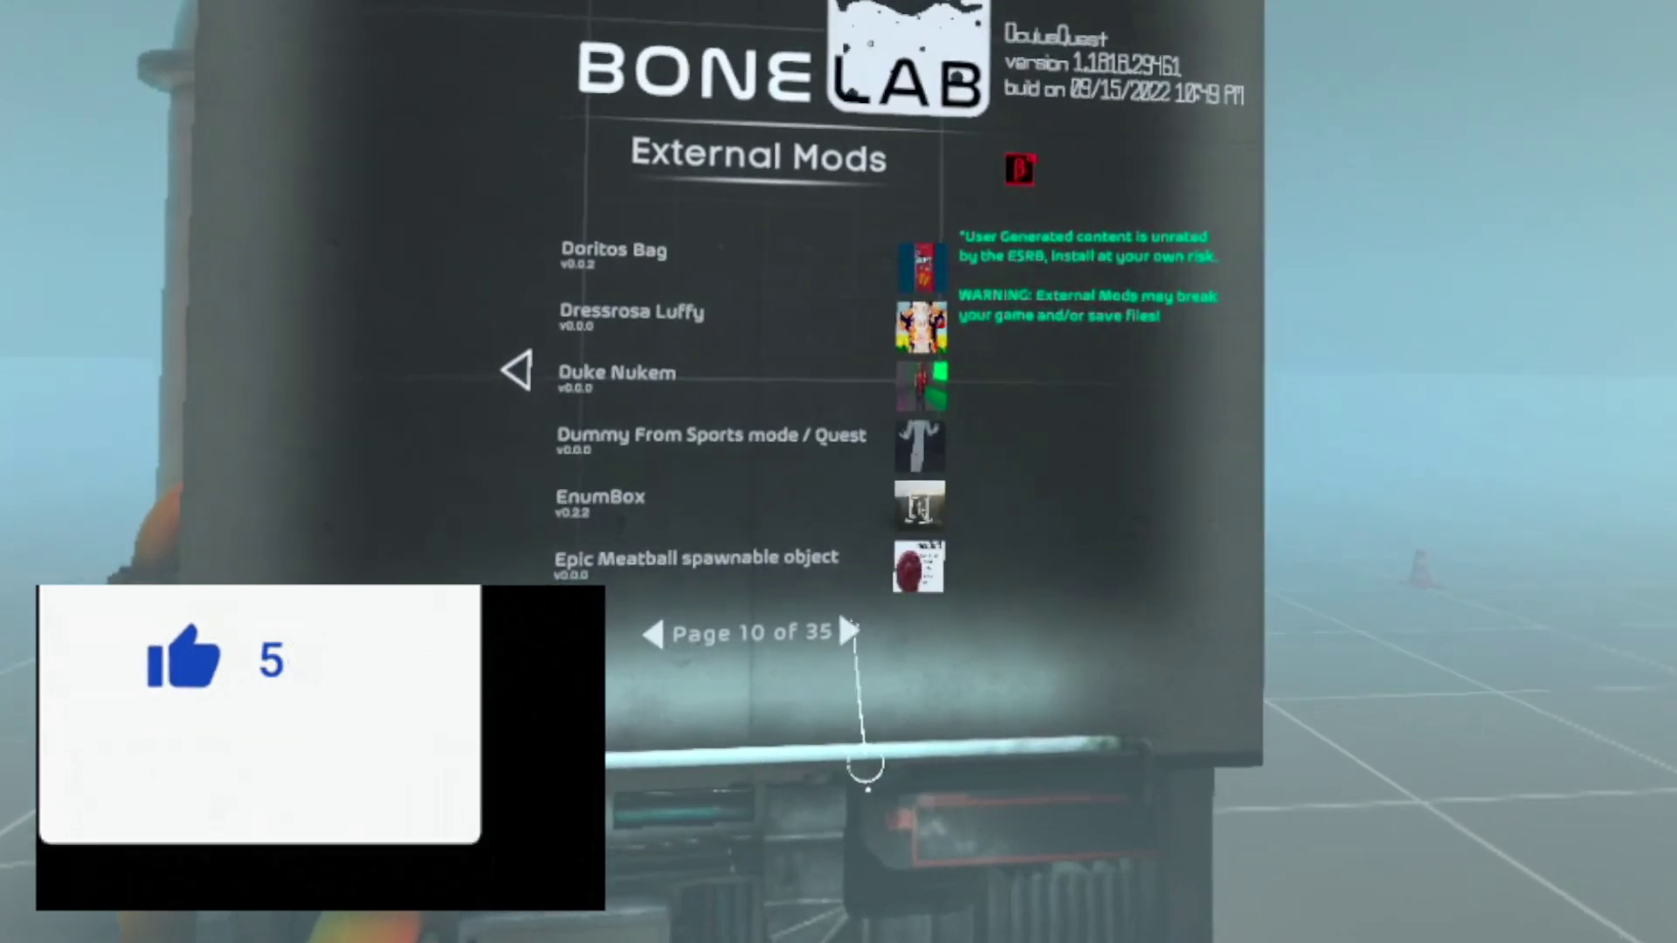
{"action": "left_click", "coordinate": [845, 633]}
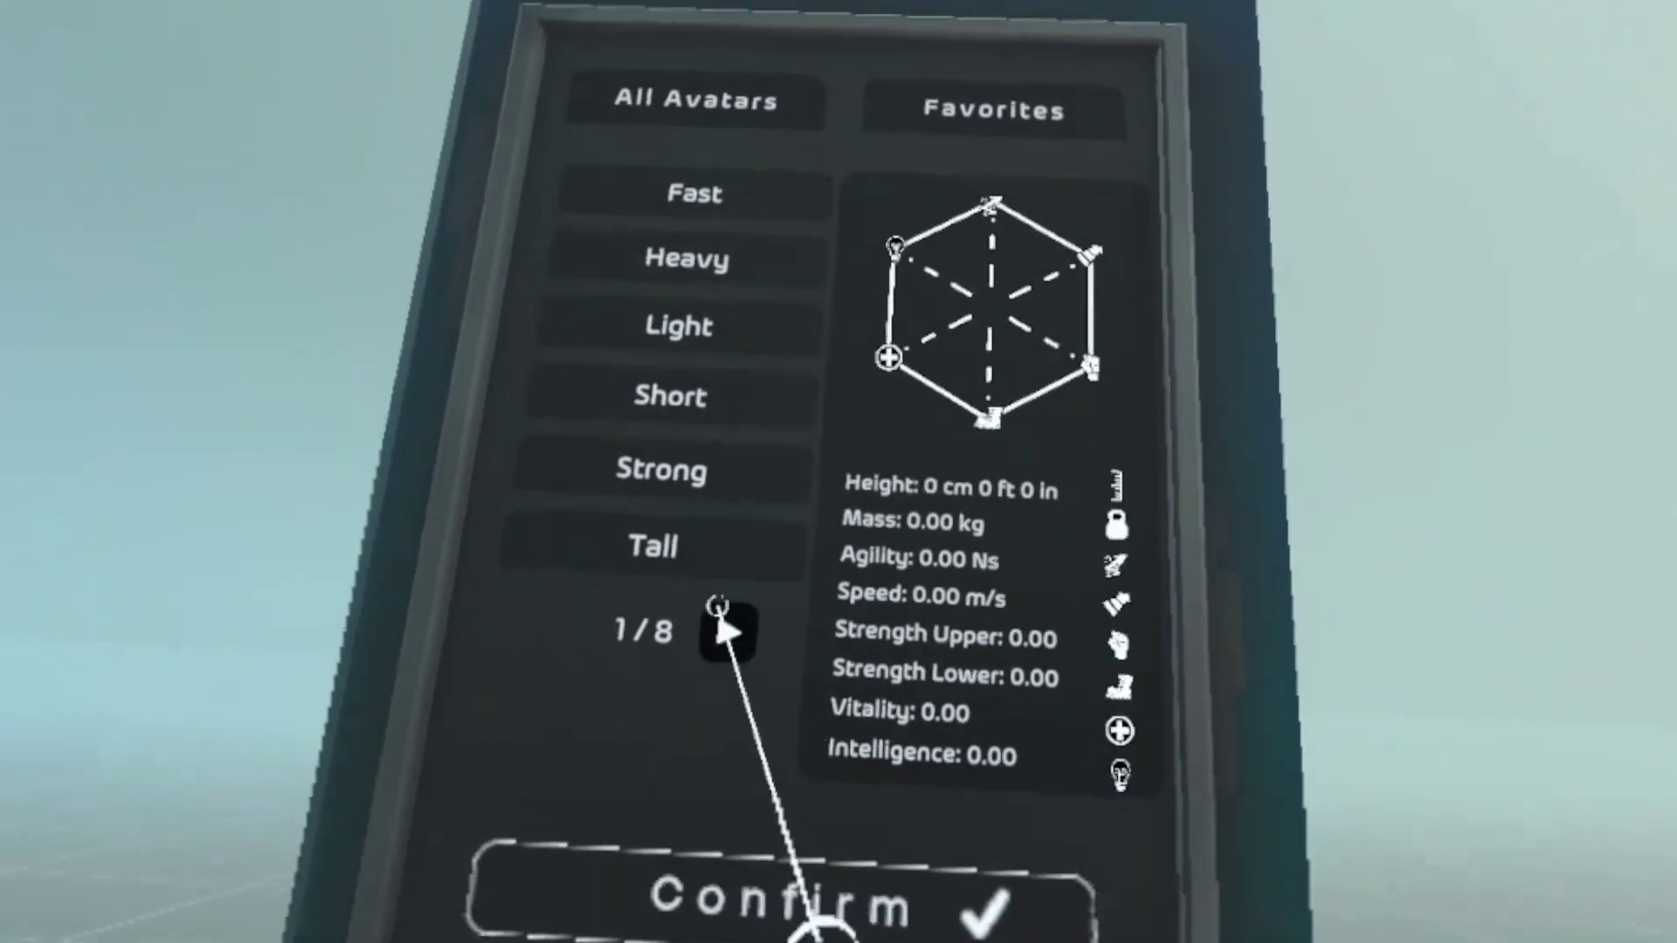
{"action": "left_click", "coordinate": [728, 630]}
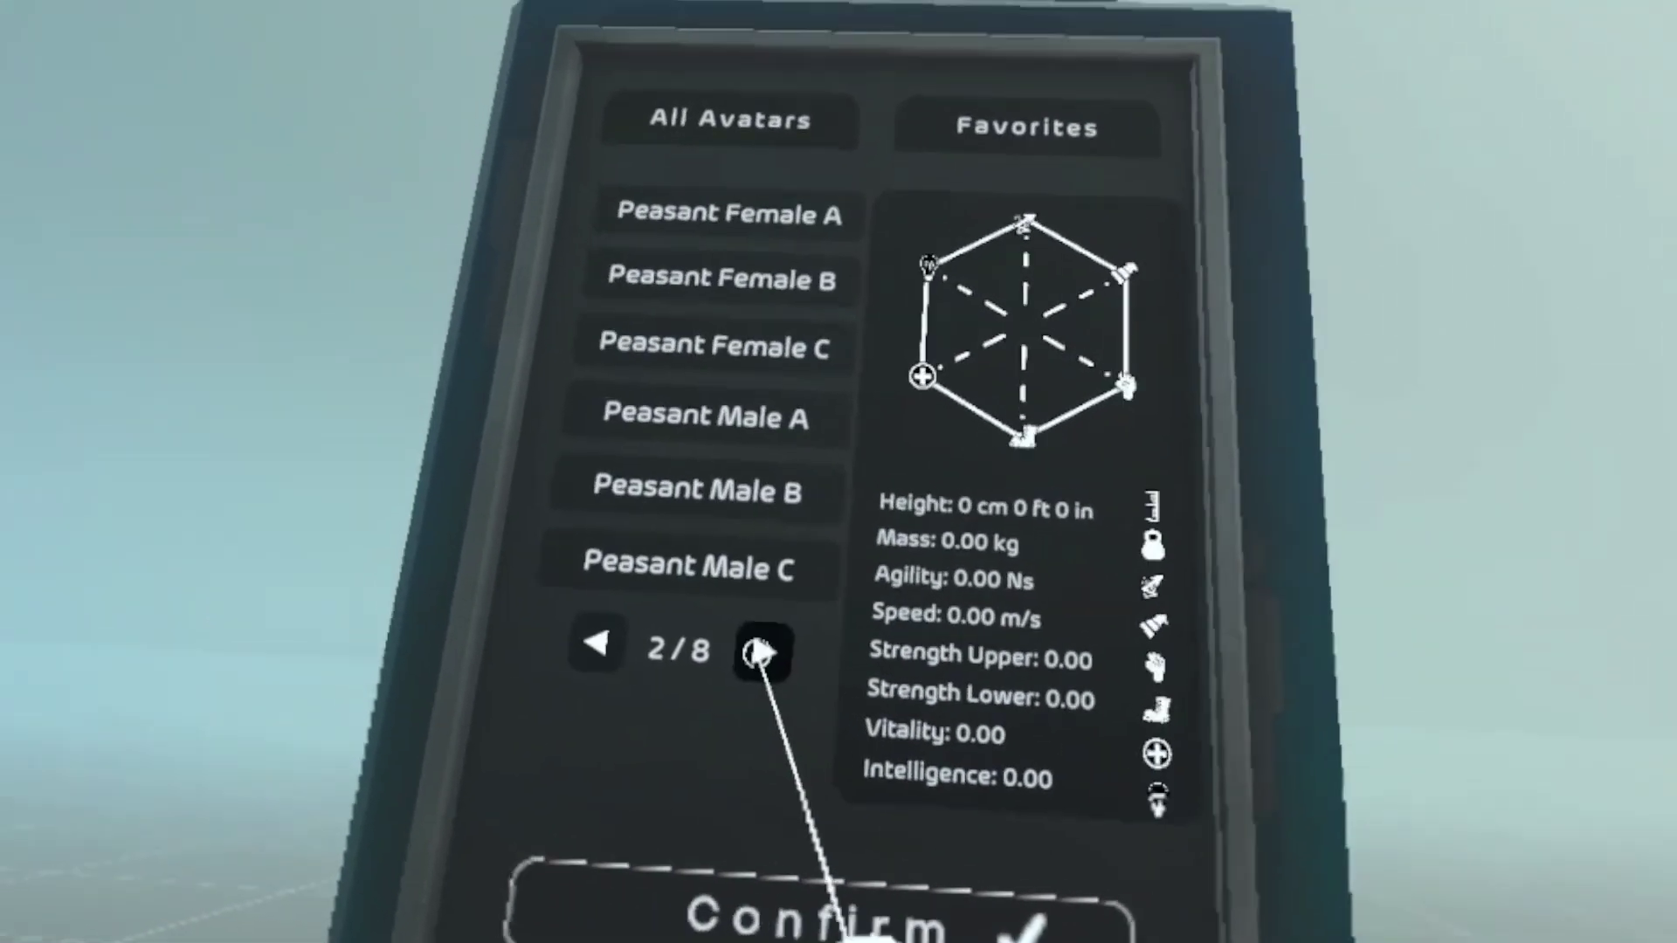
{"action": "left_click", "coordinate": [759, 652]}
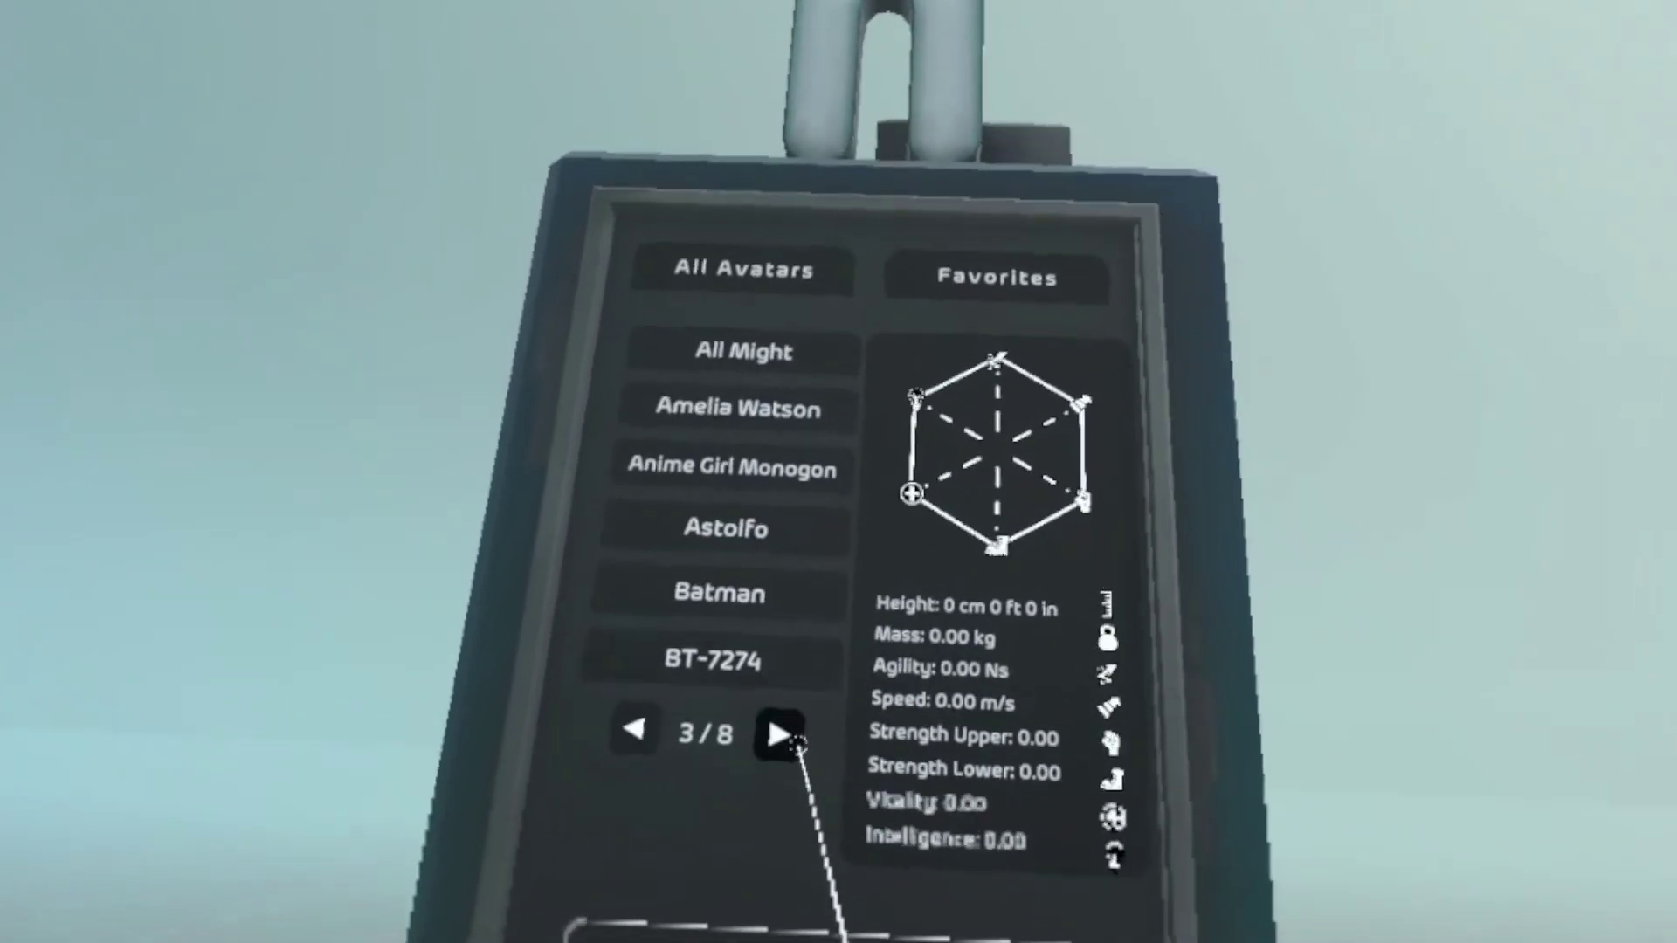
{"action": "left_click", "coordinate": [764, 734]}
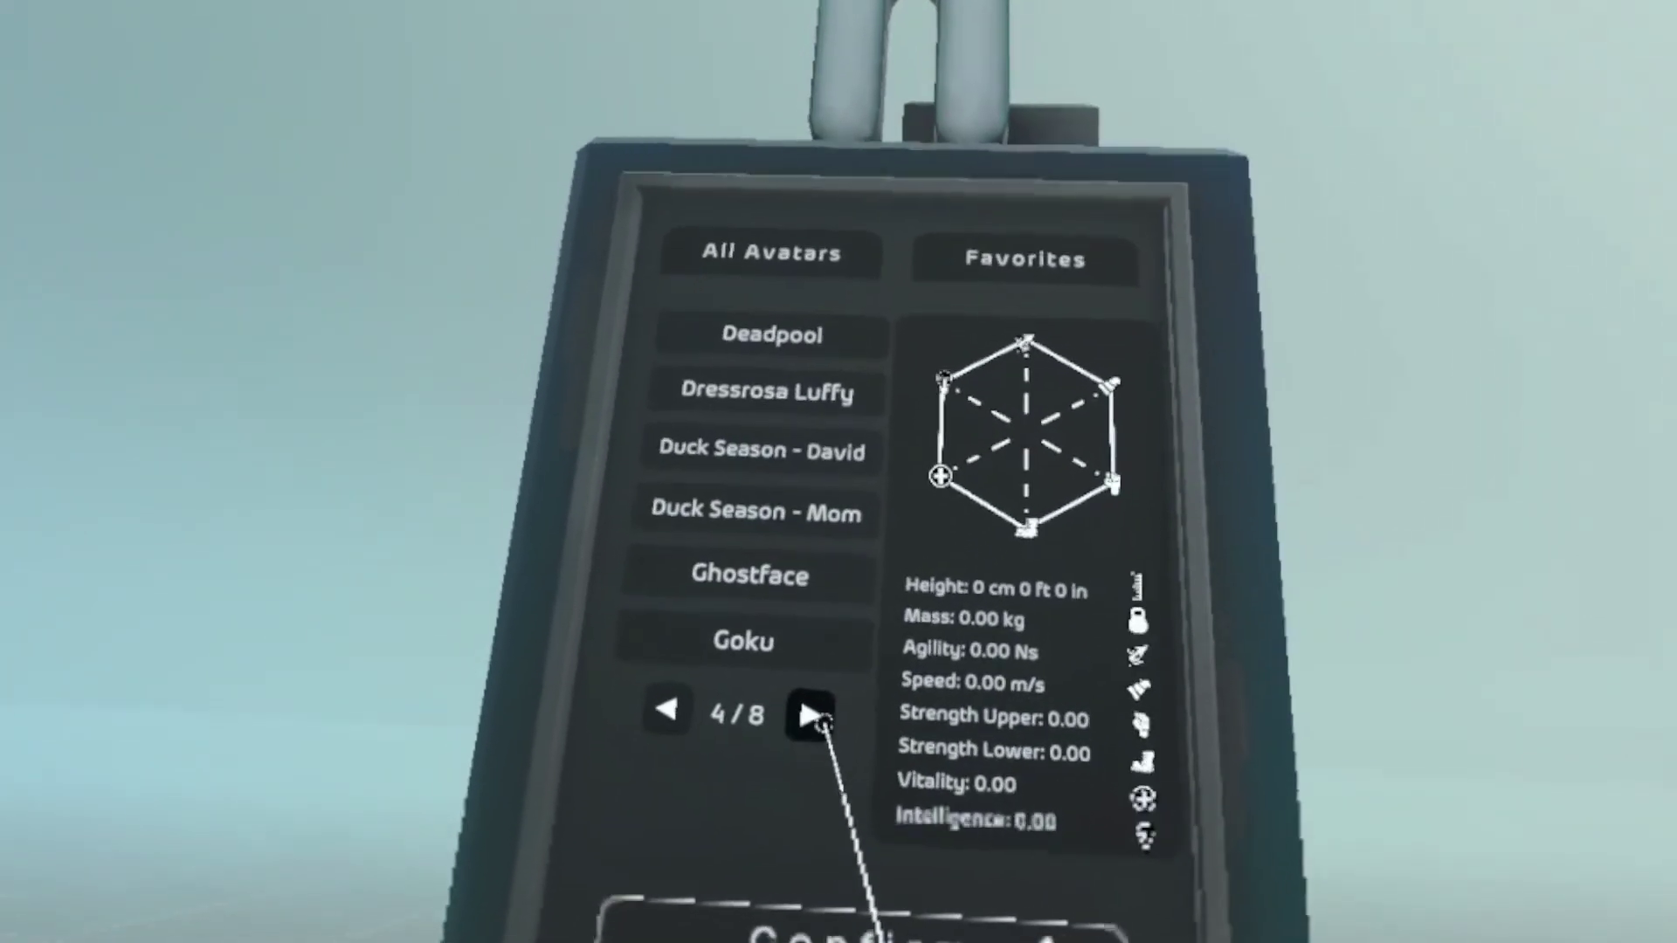
{"action": "left_click", "coordinate": [821, 728]}
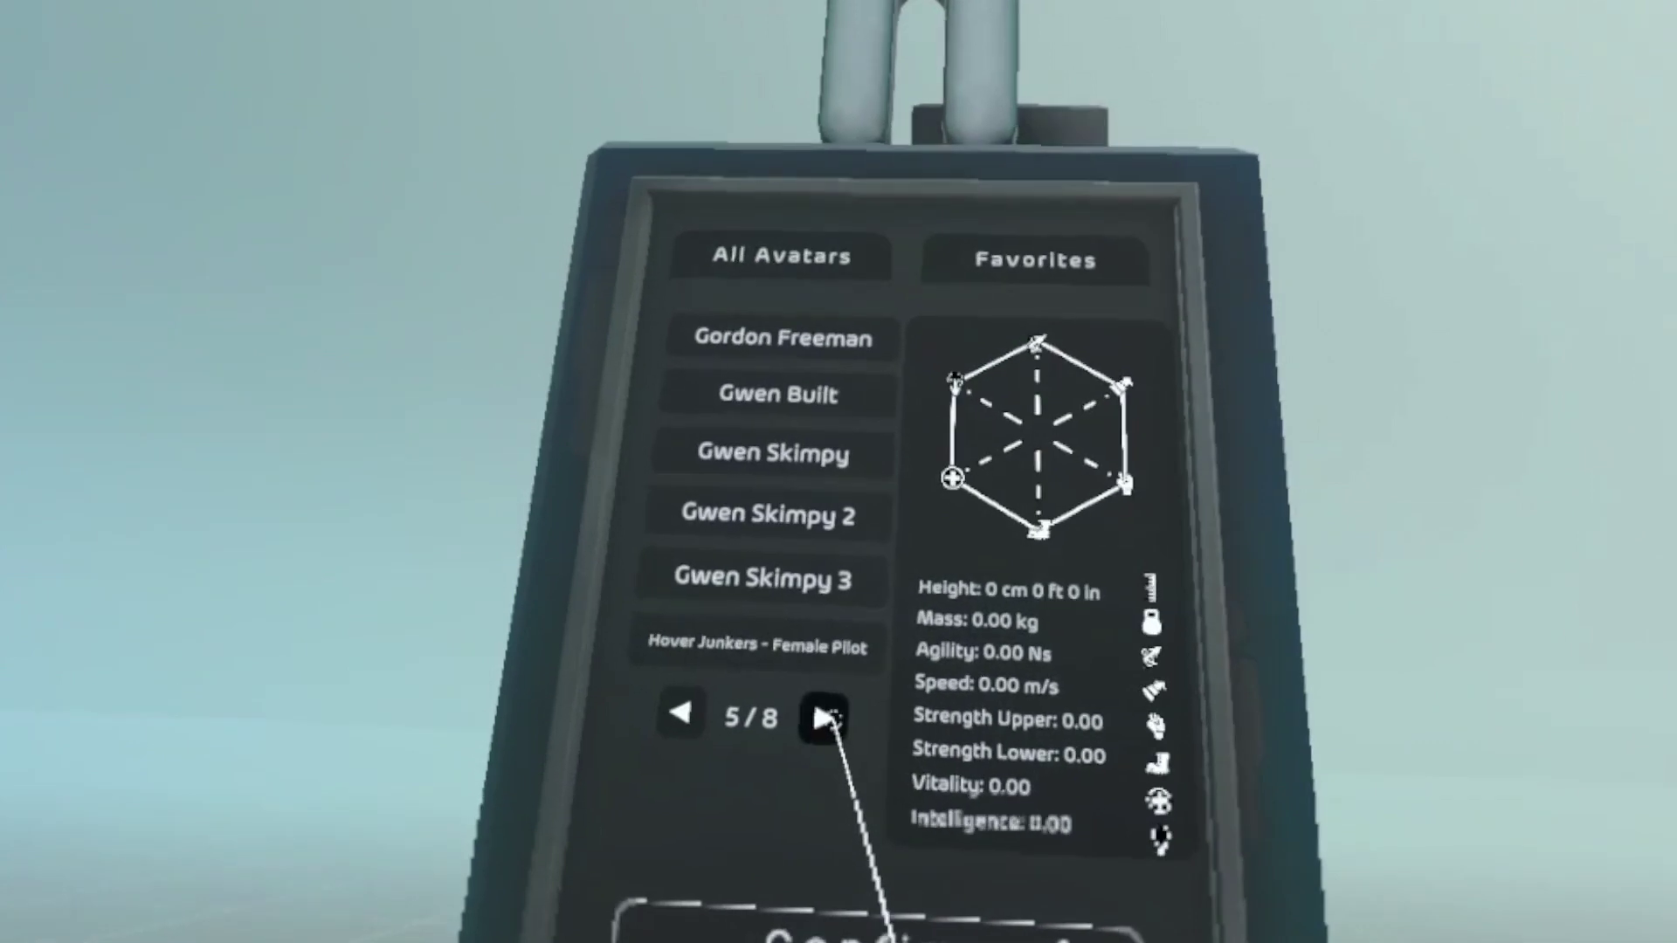
{"action": "left_click", "coordinate": [822, 725]}
{"action": "left_click", "coordinate": [833, 714]}
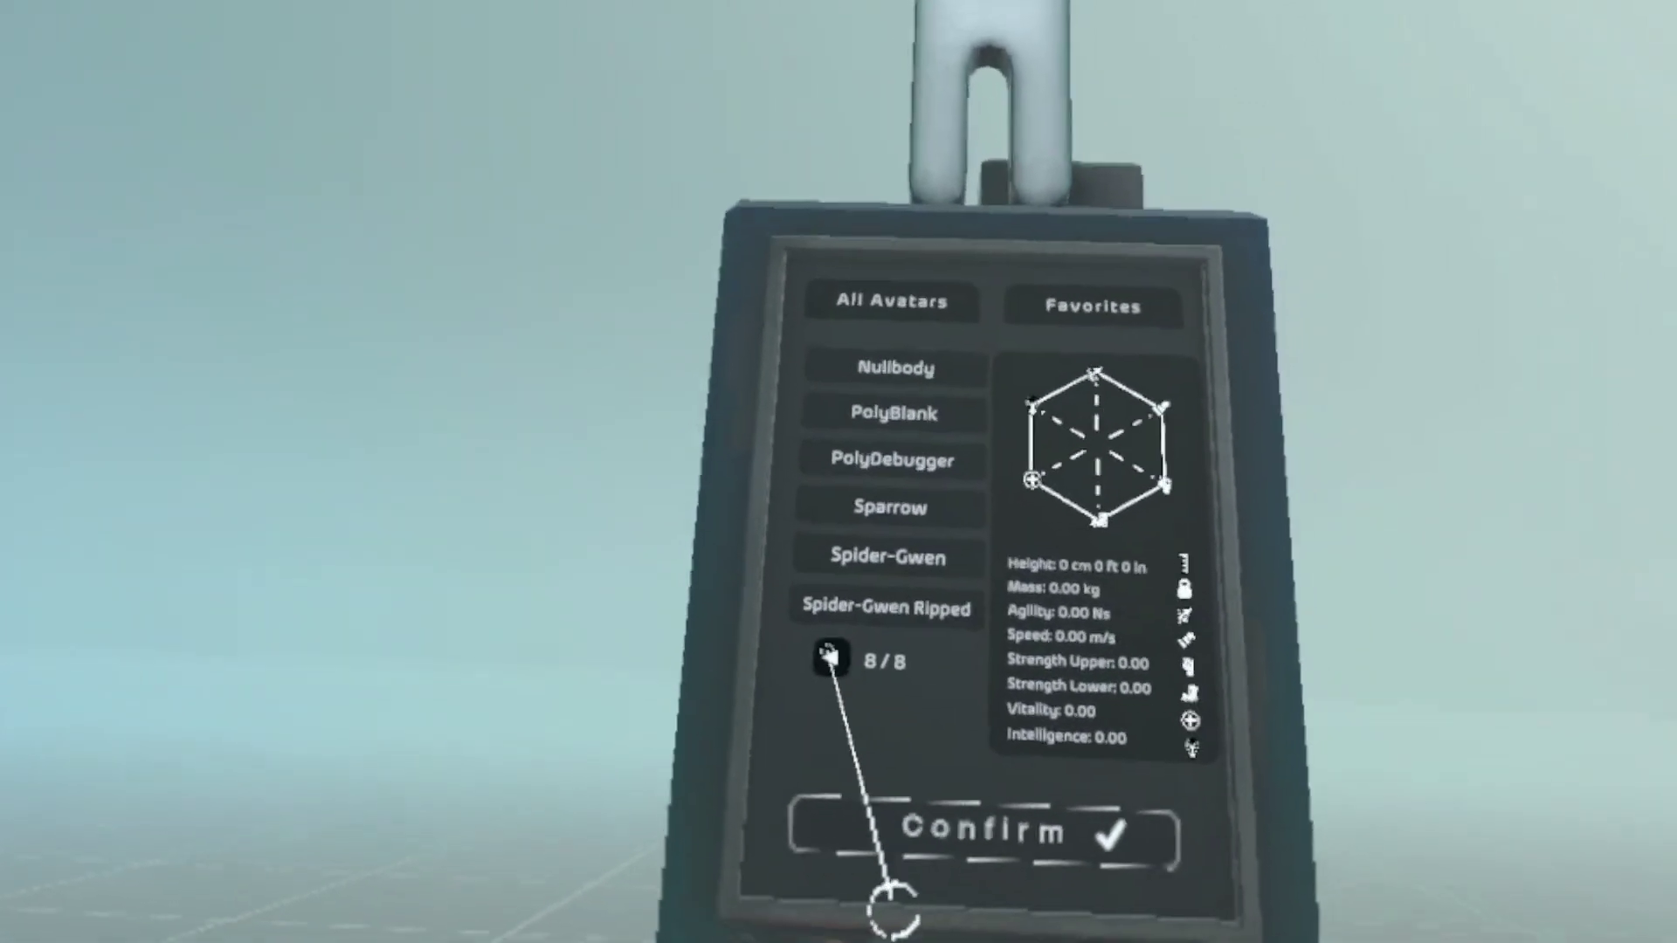
{"action": "left_click", "coordinate": [827, 655]}
{"action": "left_click", "coordinate": [822, 648]}
{"action": "left_click", "coordinate": [816, 625]}
{"action": "left_click", "coordinate": [810, 603]}
{"action": "left_click", "coordinate": [810, 581]}
{"action": "left_click", "coordinate": [812, 557]}
{"action": "left_click", "coordinate": [818, 553]}
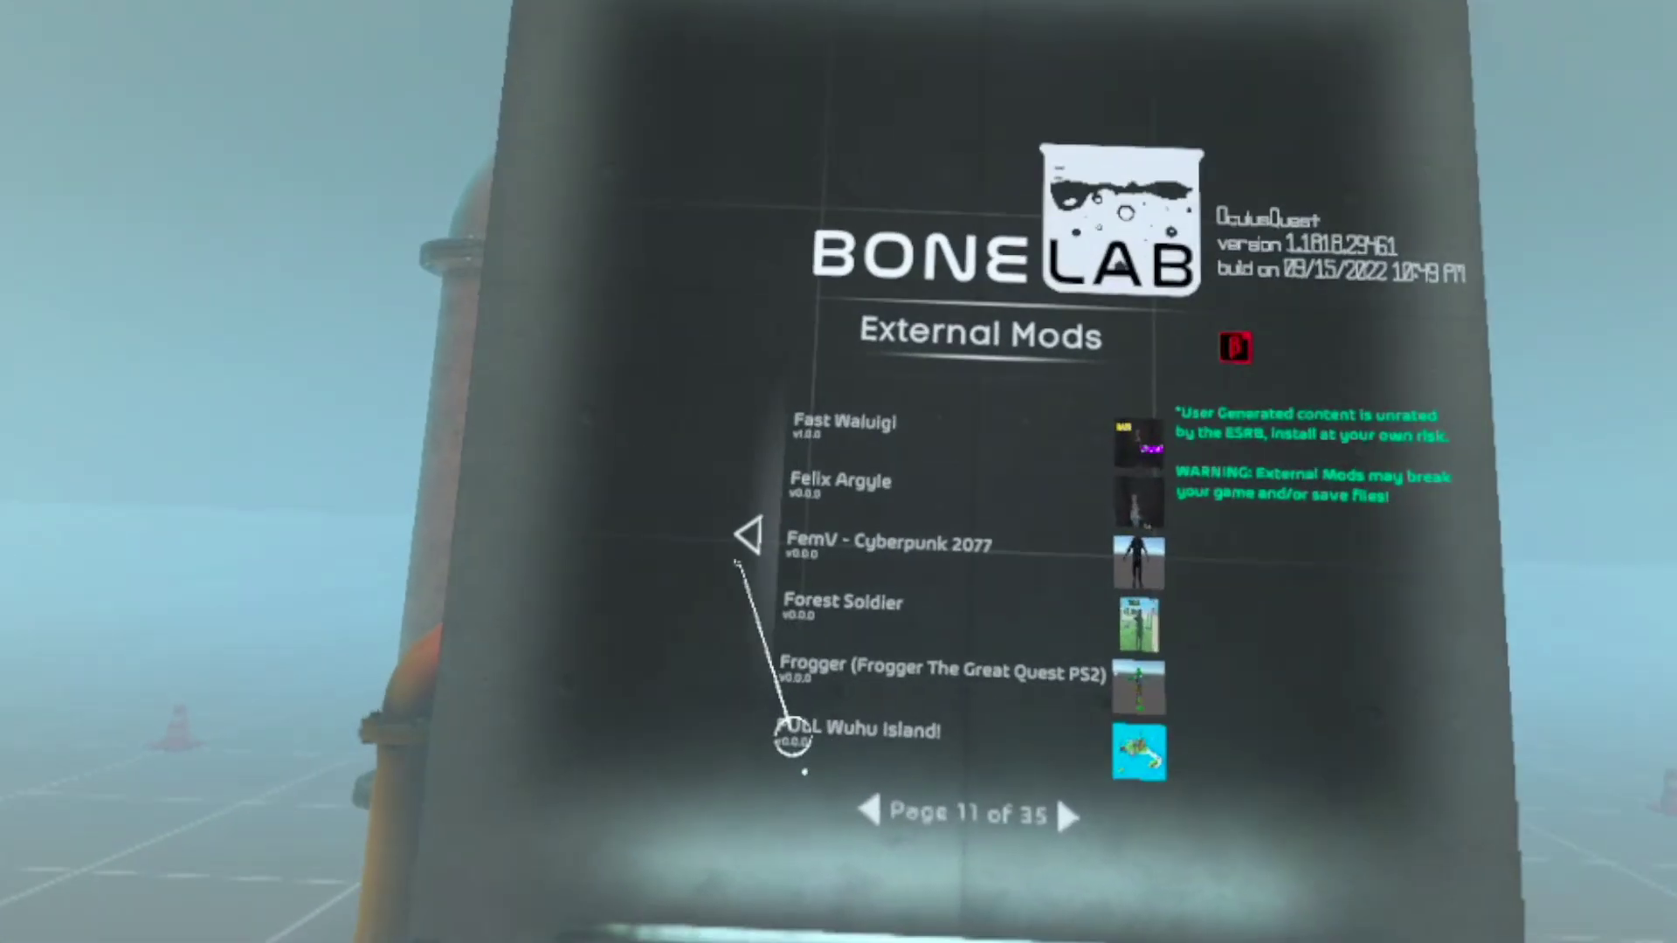
Back out to the main menu and load the 02 - BONELAB Hub level via Enter > Hub
{"action": "left_click", "coordinate": [789, 738]}
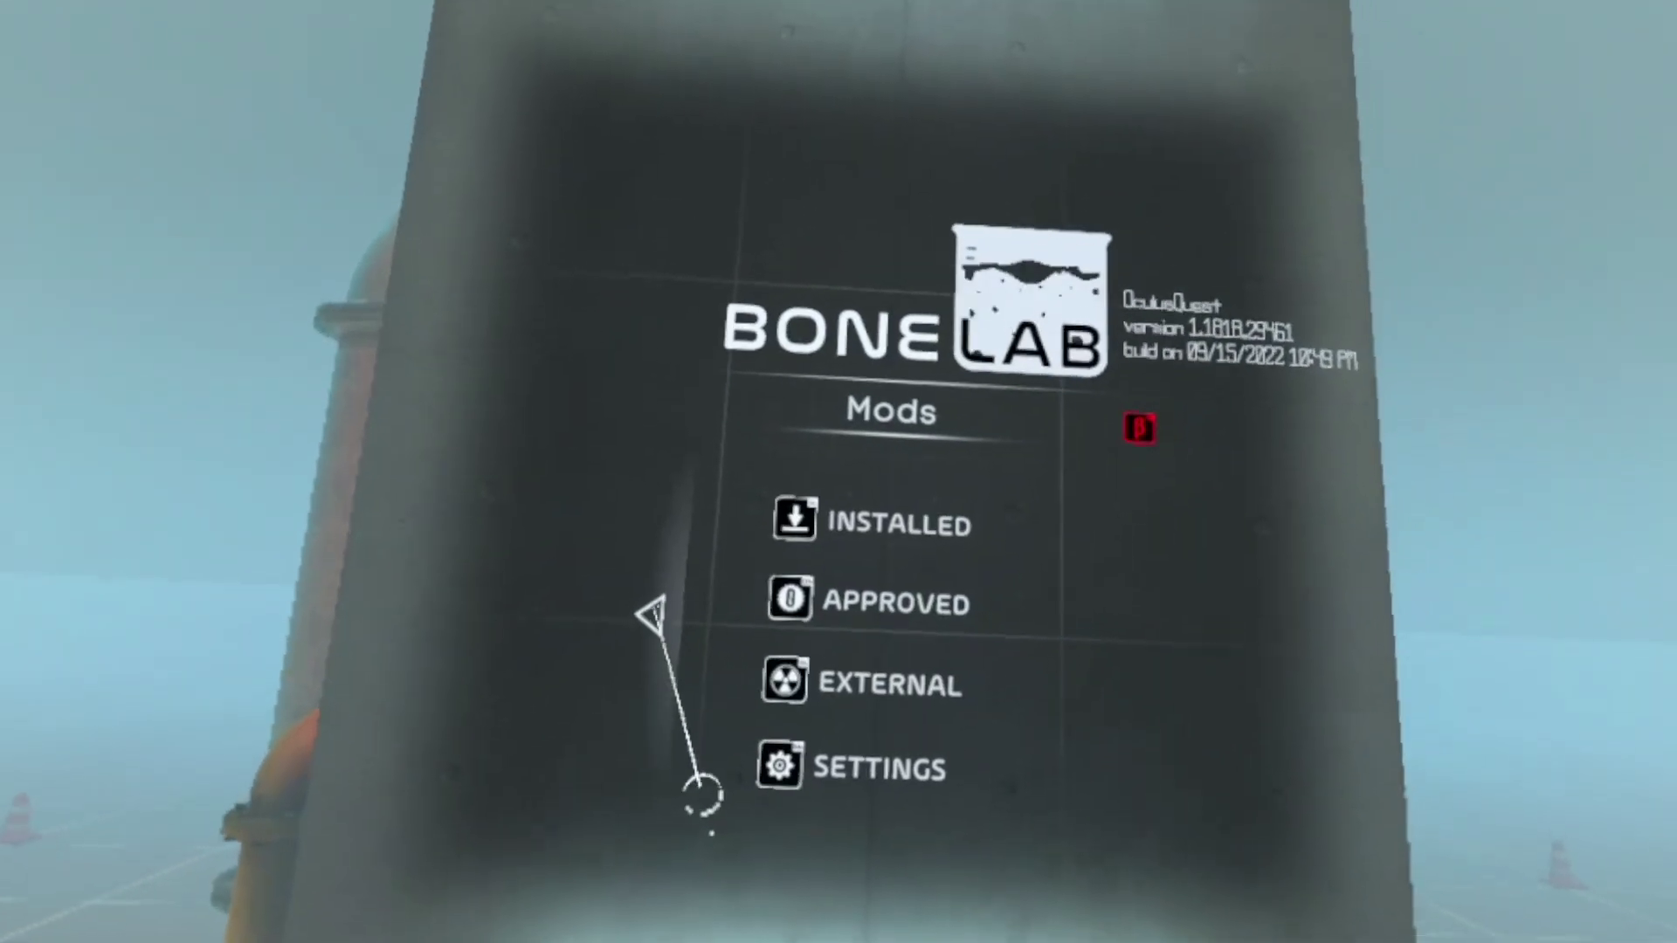
{"action": "left_click", "coordinate": [654, 614]}
{"action": "left_click", "coordinate": [838, 484]}
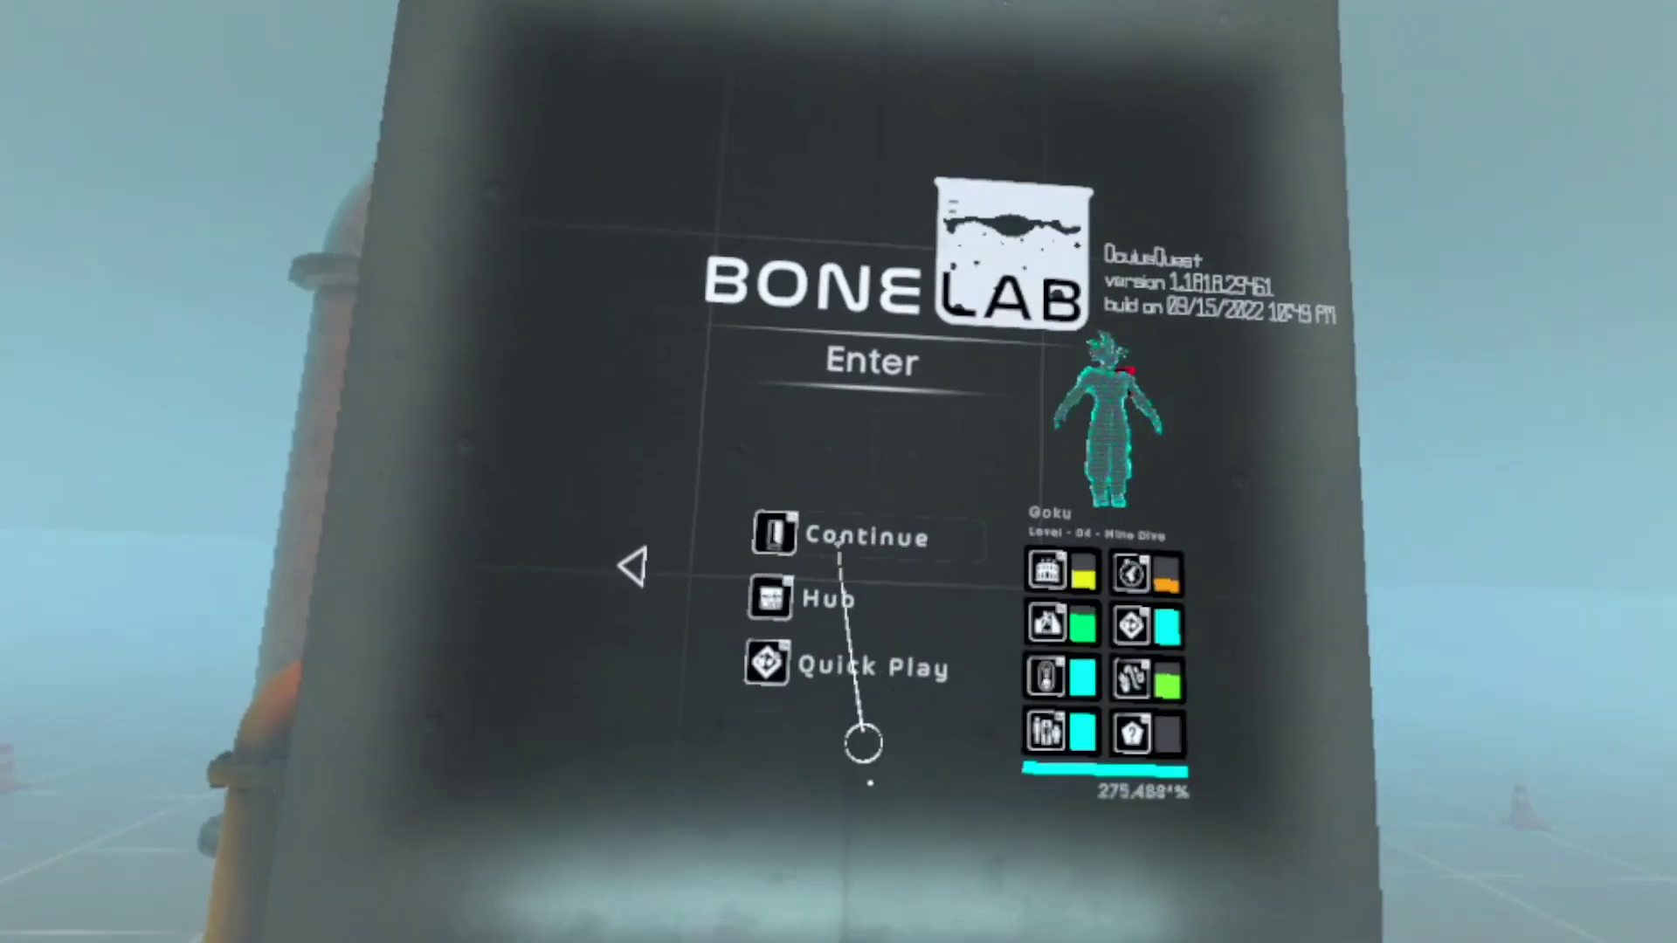
{"action": "left_click", "coordinate": [828, 599]}
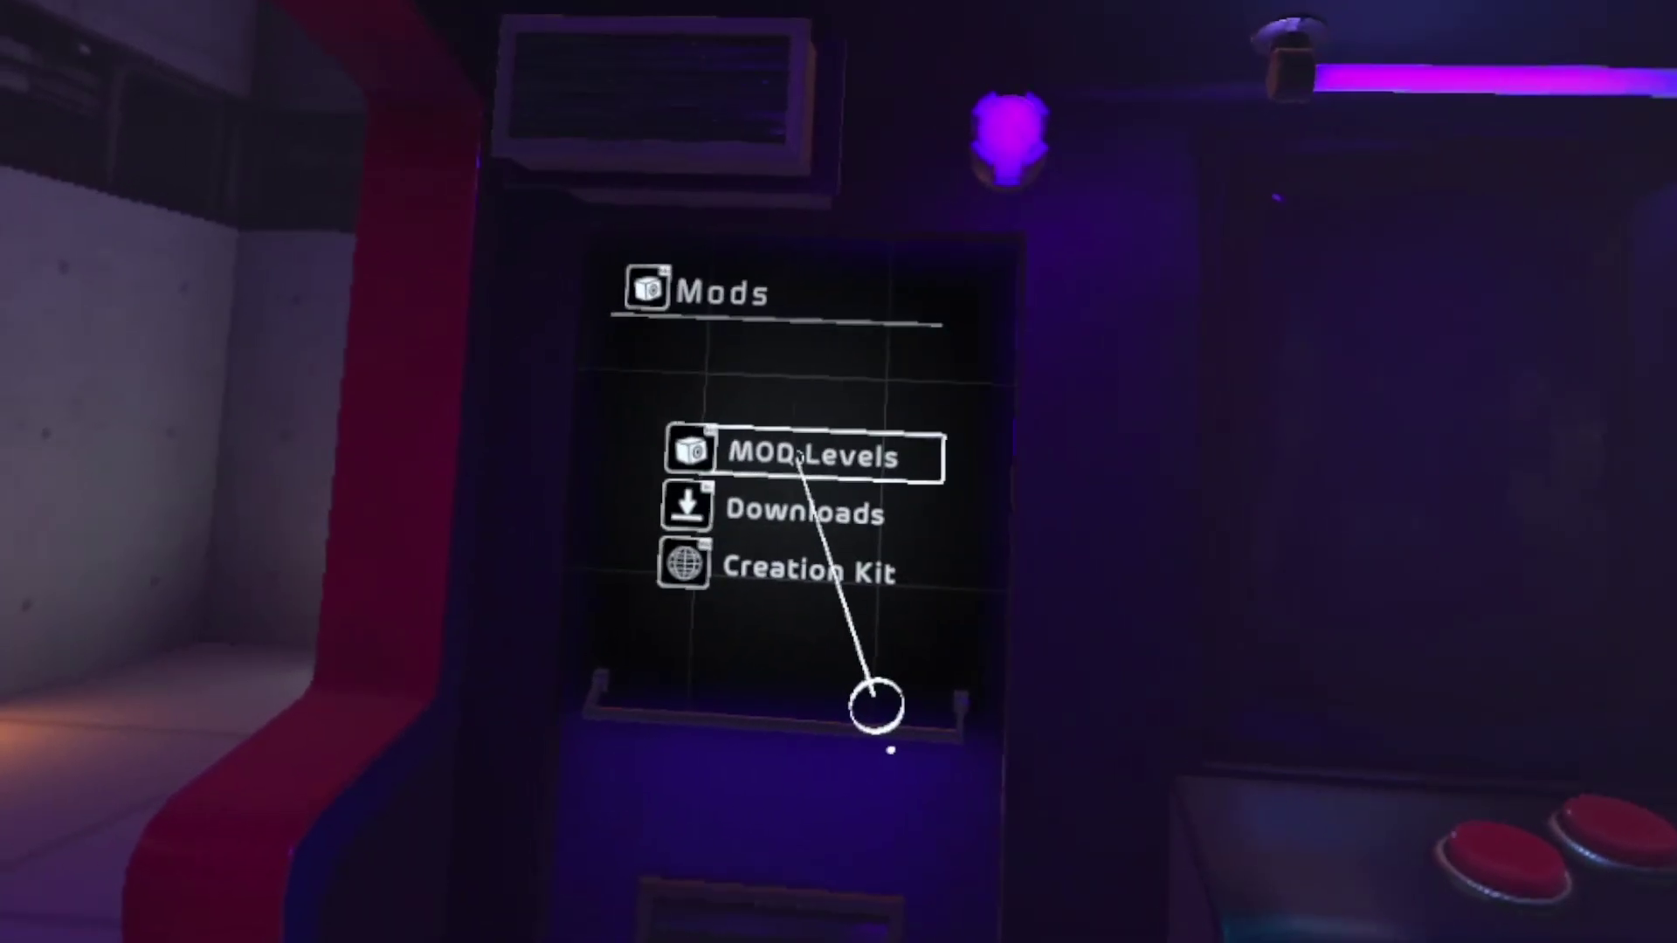
Open Downloads at the Hub terminal, accept the mods warning, and start paging External mods
{"action": "left_click", "coordinate": [776, 503]}
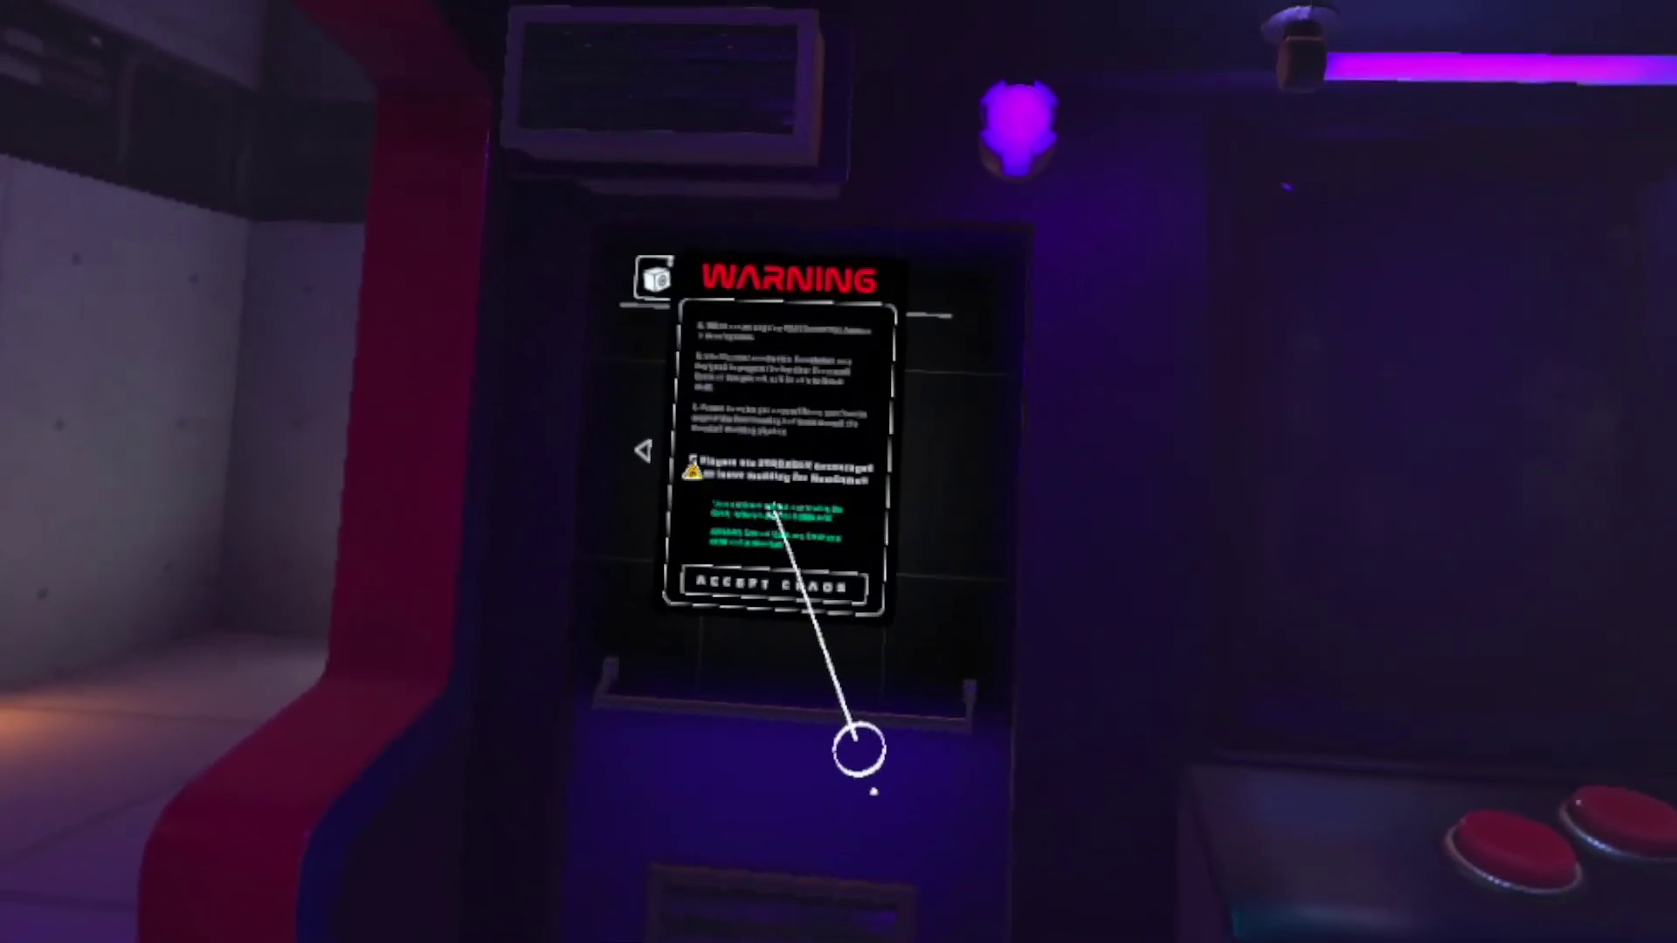
{"action": "left_click", "coordinate": [782, 584]}
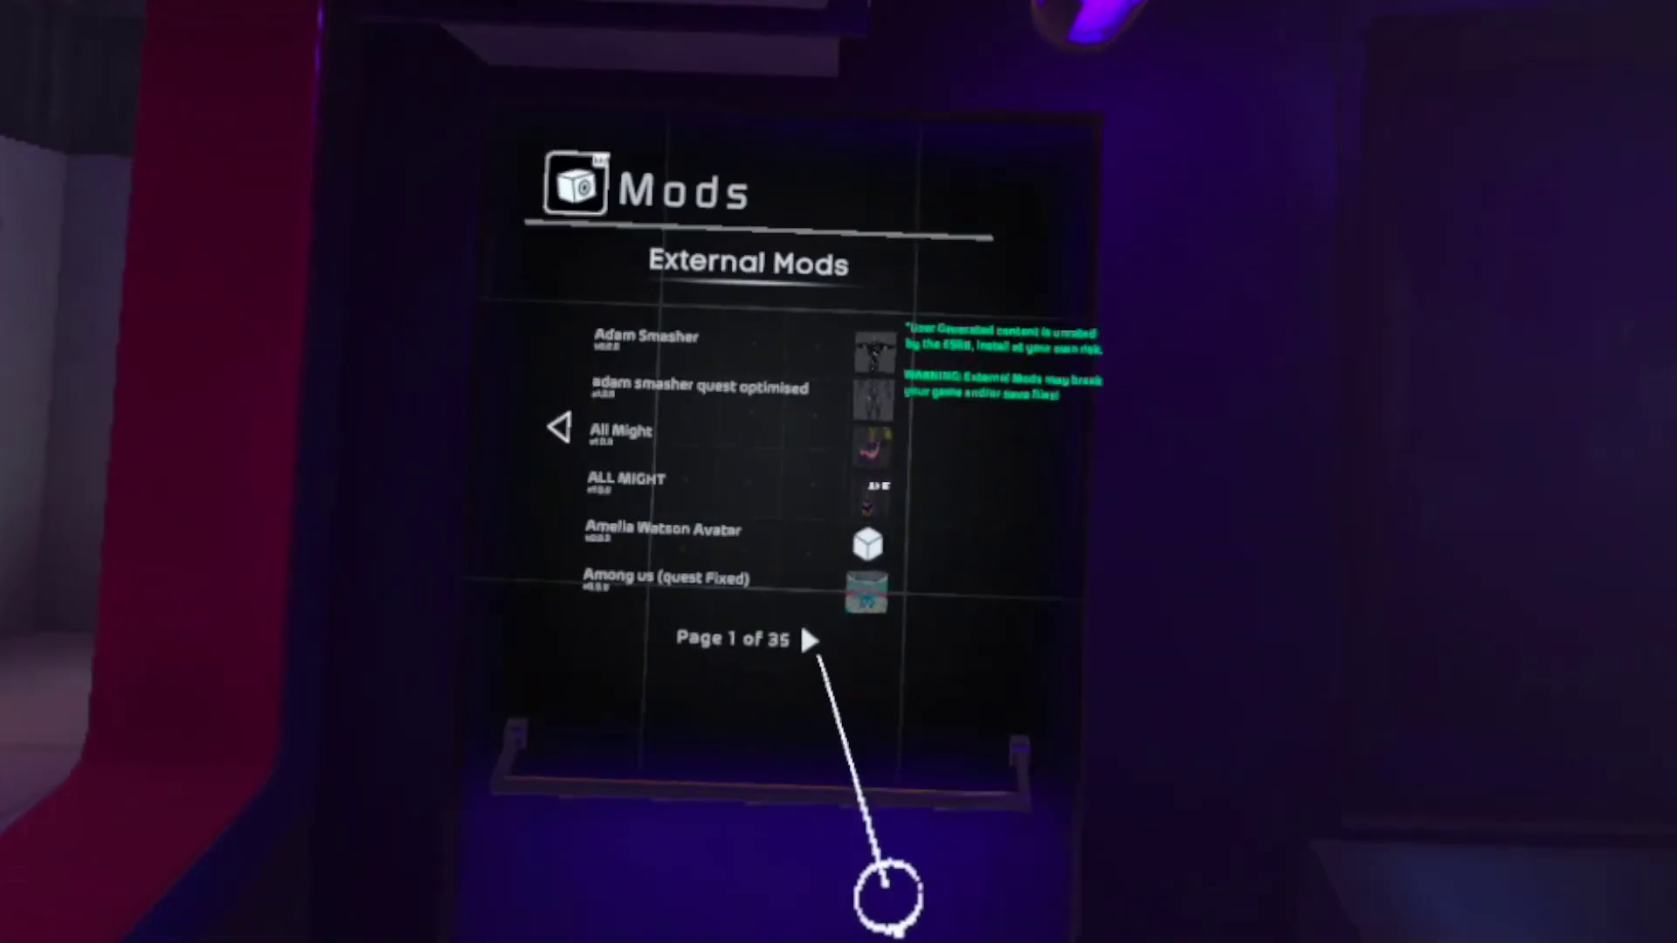
{"action": "left_click", "coordinate": [849, 603]}
{"action": "left_click", "coordinate": [849, 604]}
{"action": "left_click", "coordinate": [848, 603]}
{"action": "left_click", "coordinate": [849, 603]}
Page on to page 12 of 35 and select the Genshin Impact Avatar Pack
{"action": "left_click", "coordinate": [805, 594]}
{"action": "left_click", "coordinate": [805, 594]}
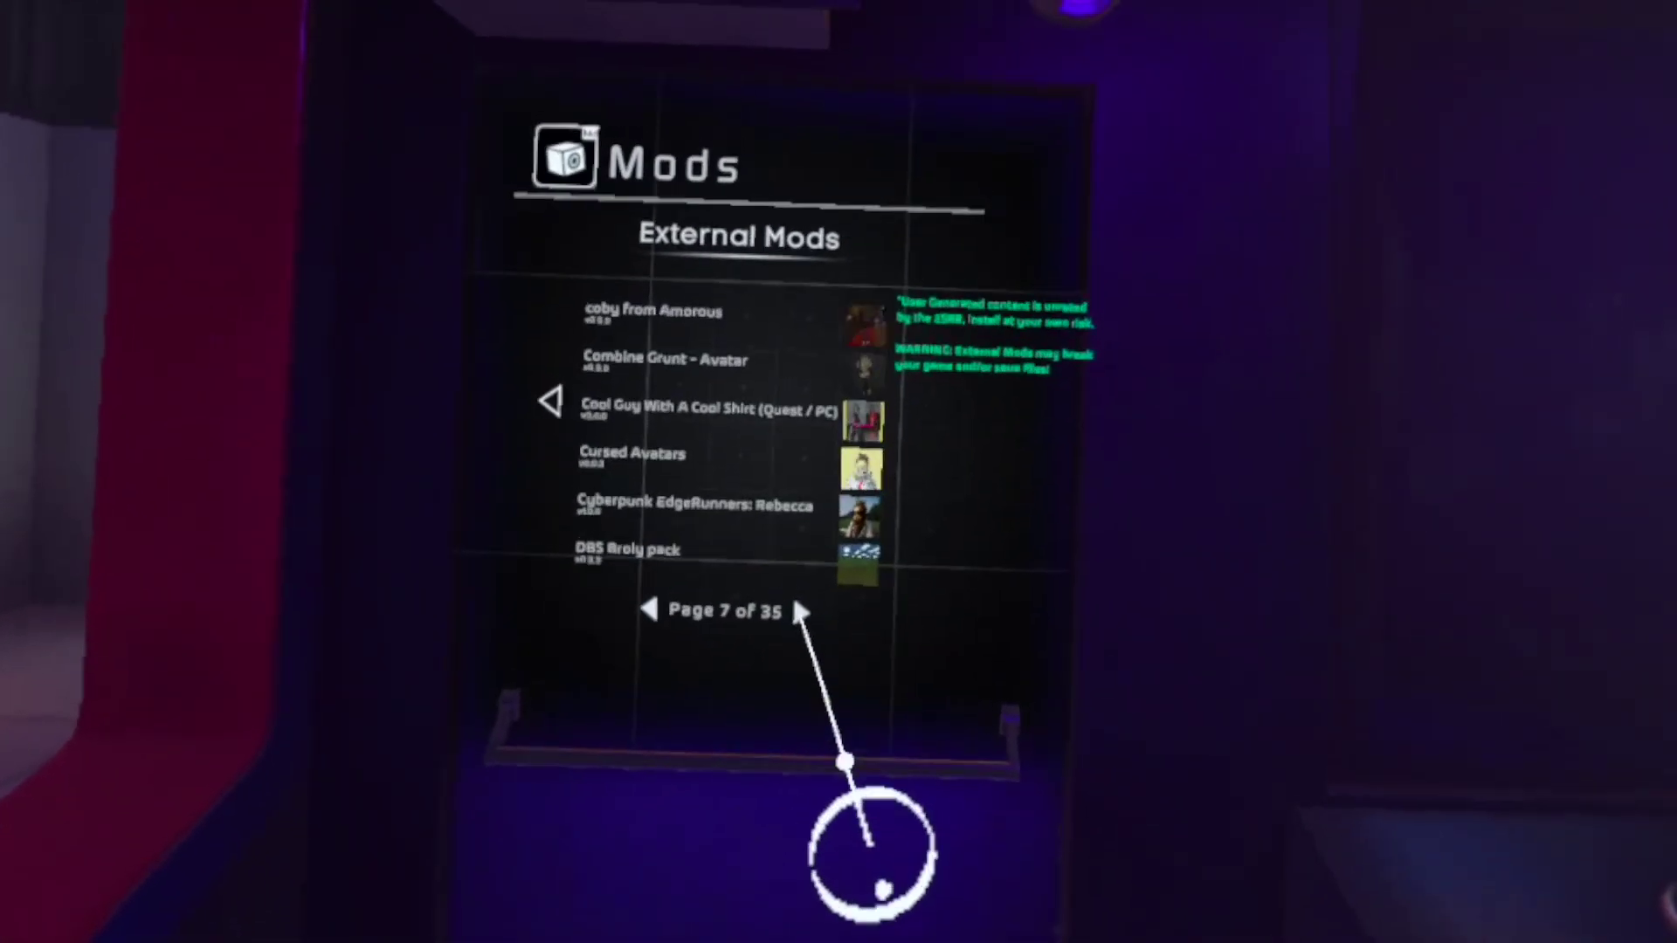
{"action": "left_click", "coordinate": [805, 594]}
{"action": "left_click", "coordinate": [805, 594]}
{"action": "left_click", "coordinate": [805, 593]}
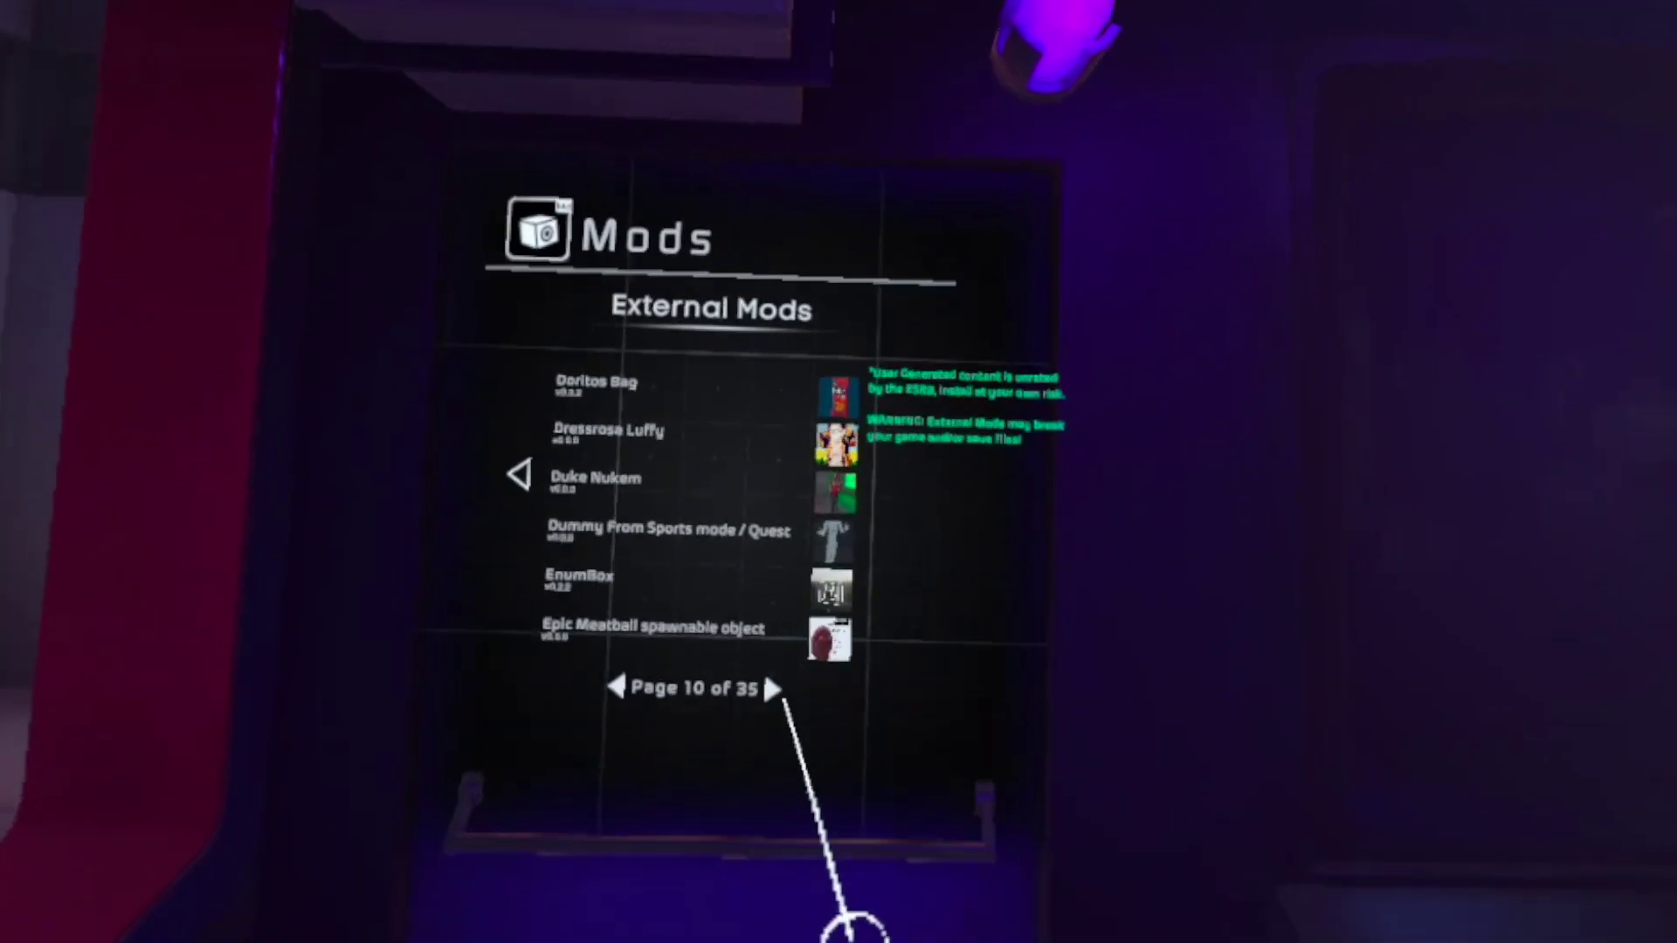
{"action": "left_click", "coordinate": [773, 730]}
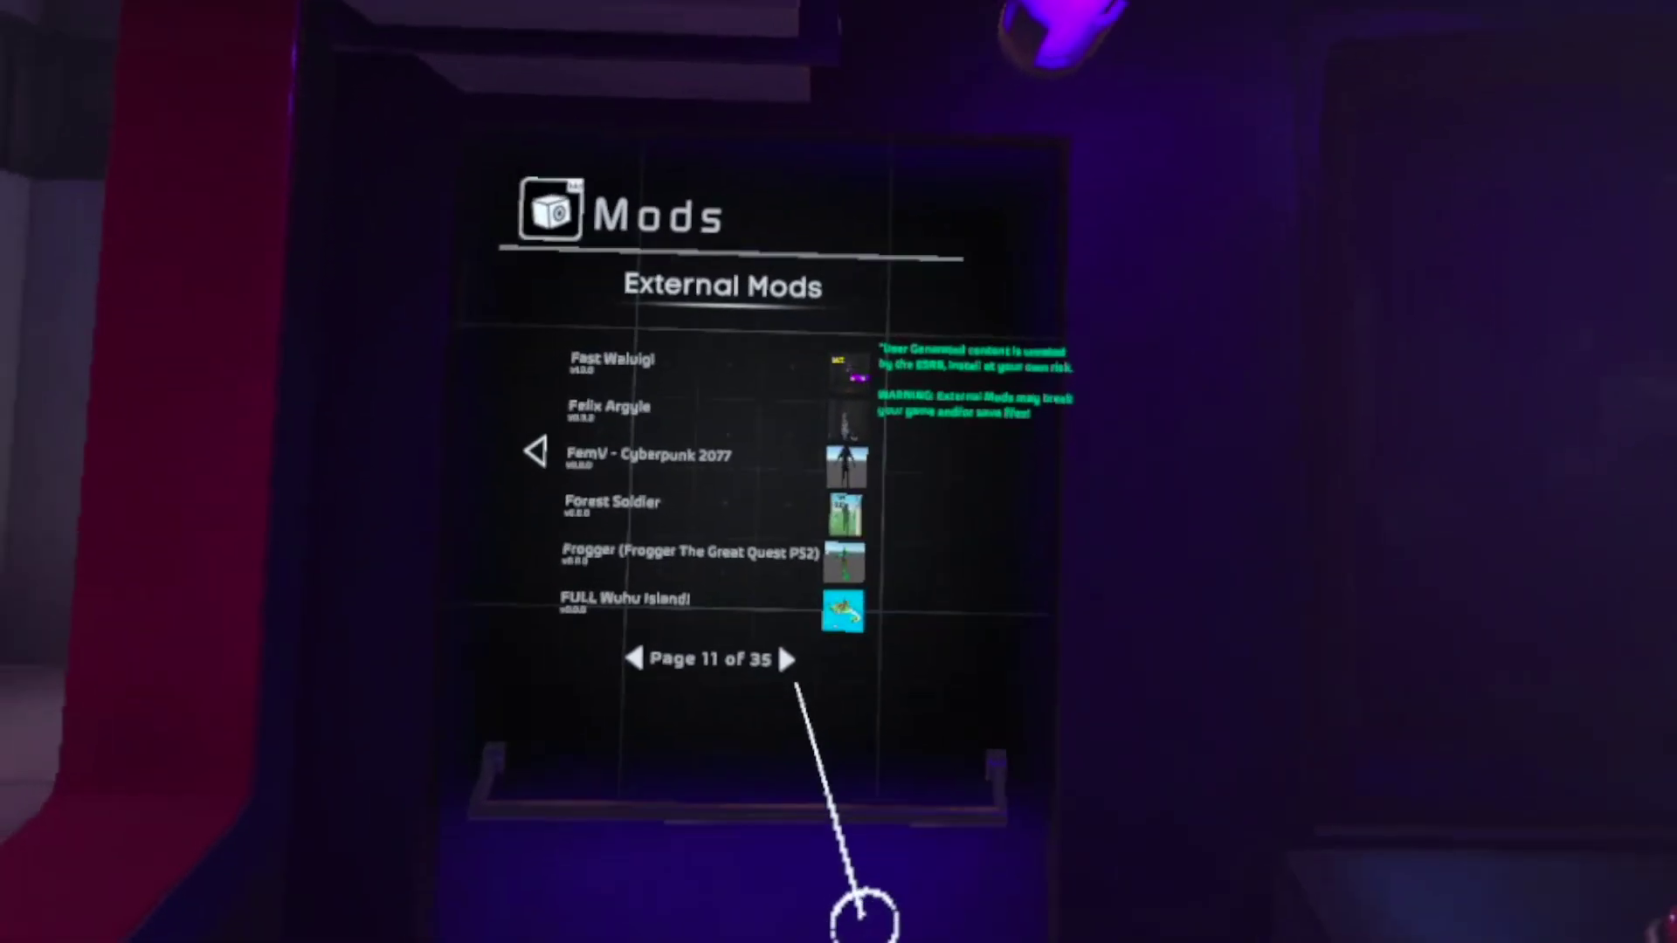
{"action": "left_click", "coordinate": [765, 776]}
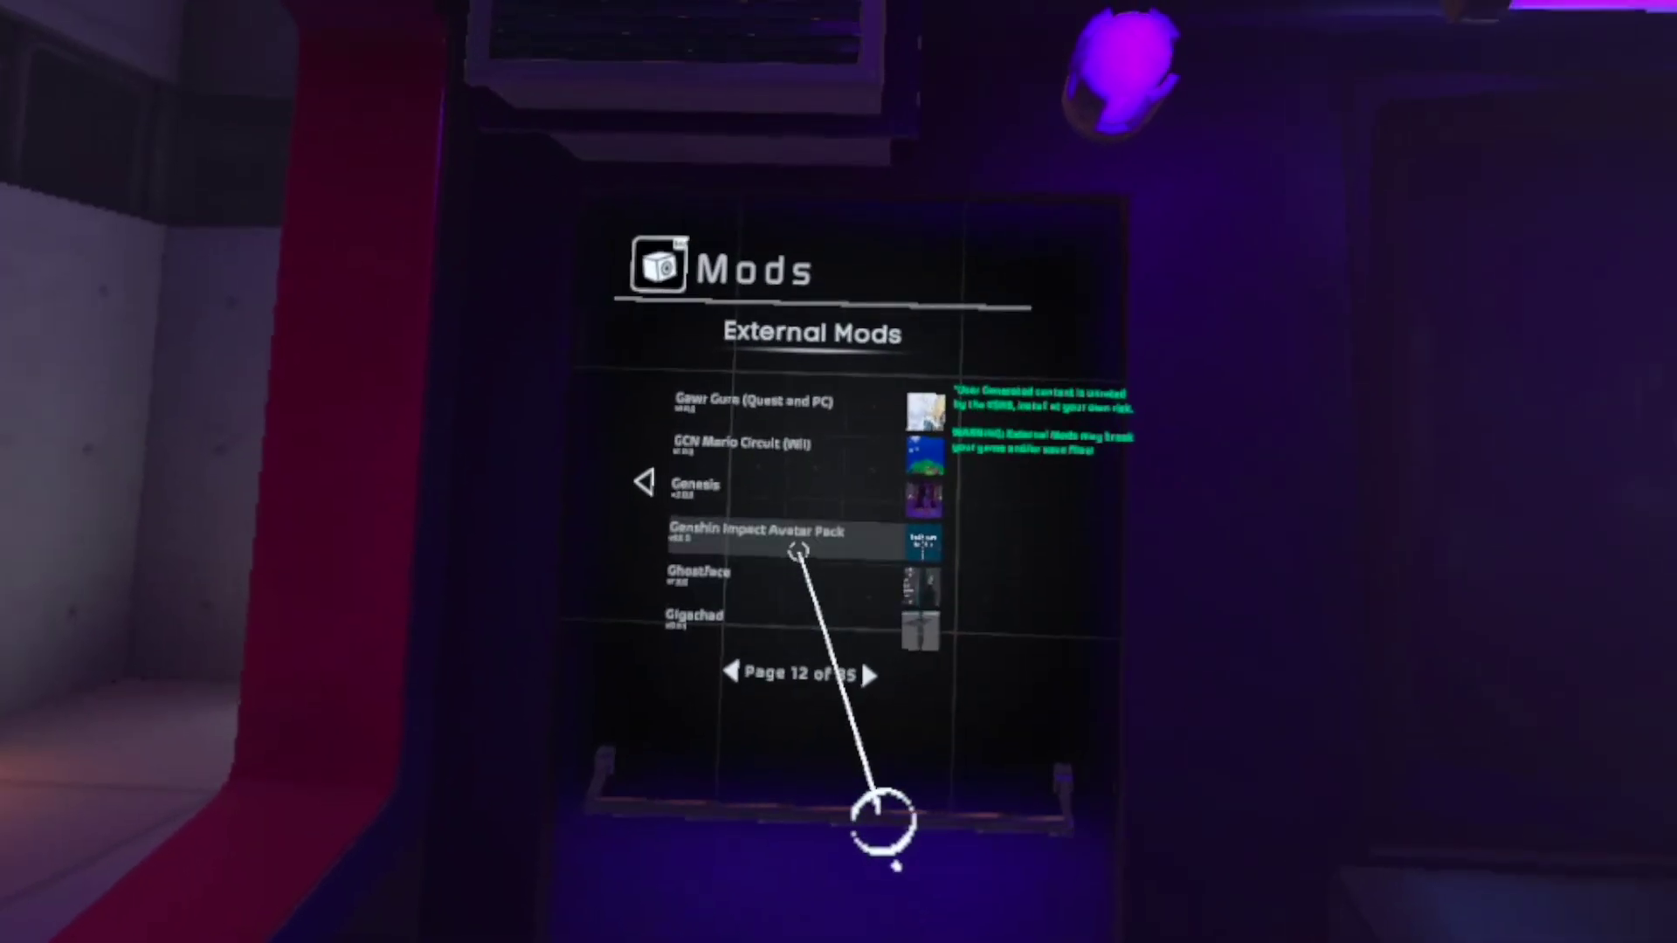
{"action": "left_click", "coordinate": [764, 525]}
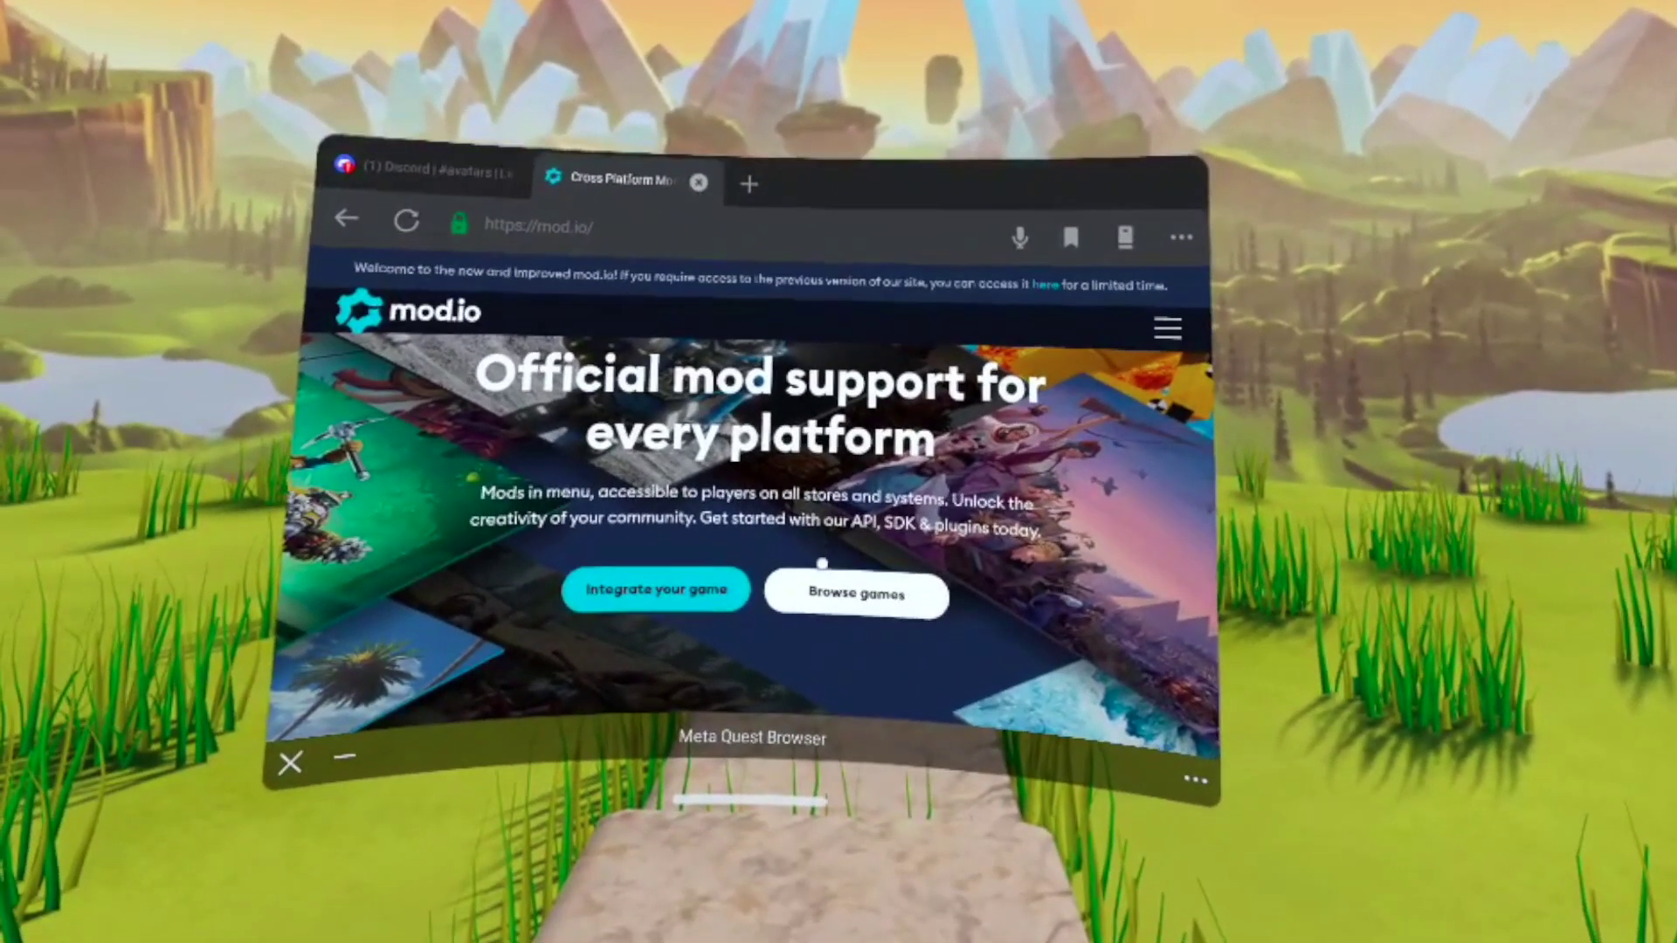
Search mod.io games for 'bon' and open the BONELAB page listing 209 mods
{"action": "left_click", "coordinate": [843, 592]}
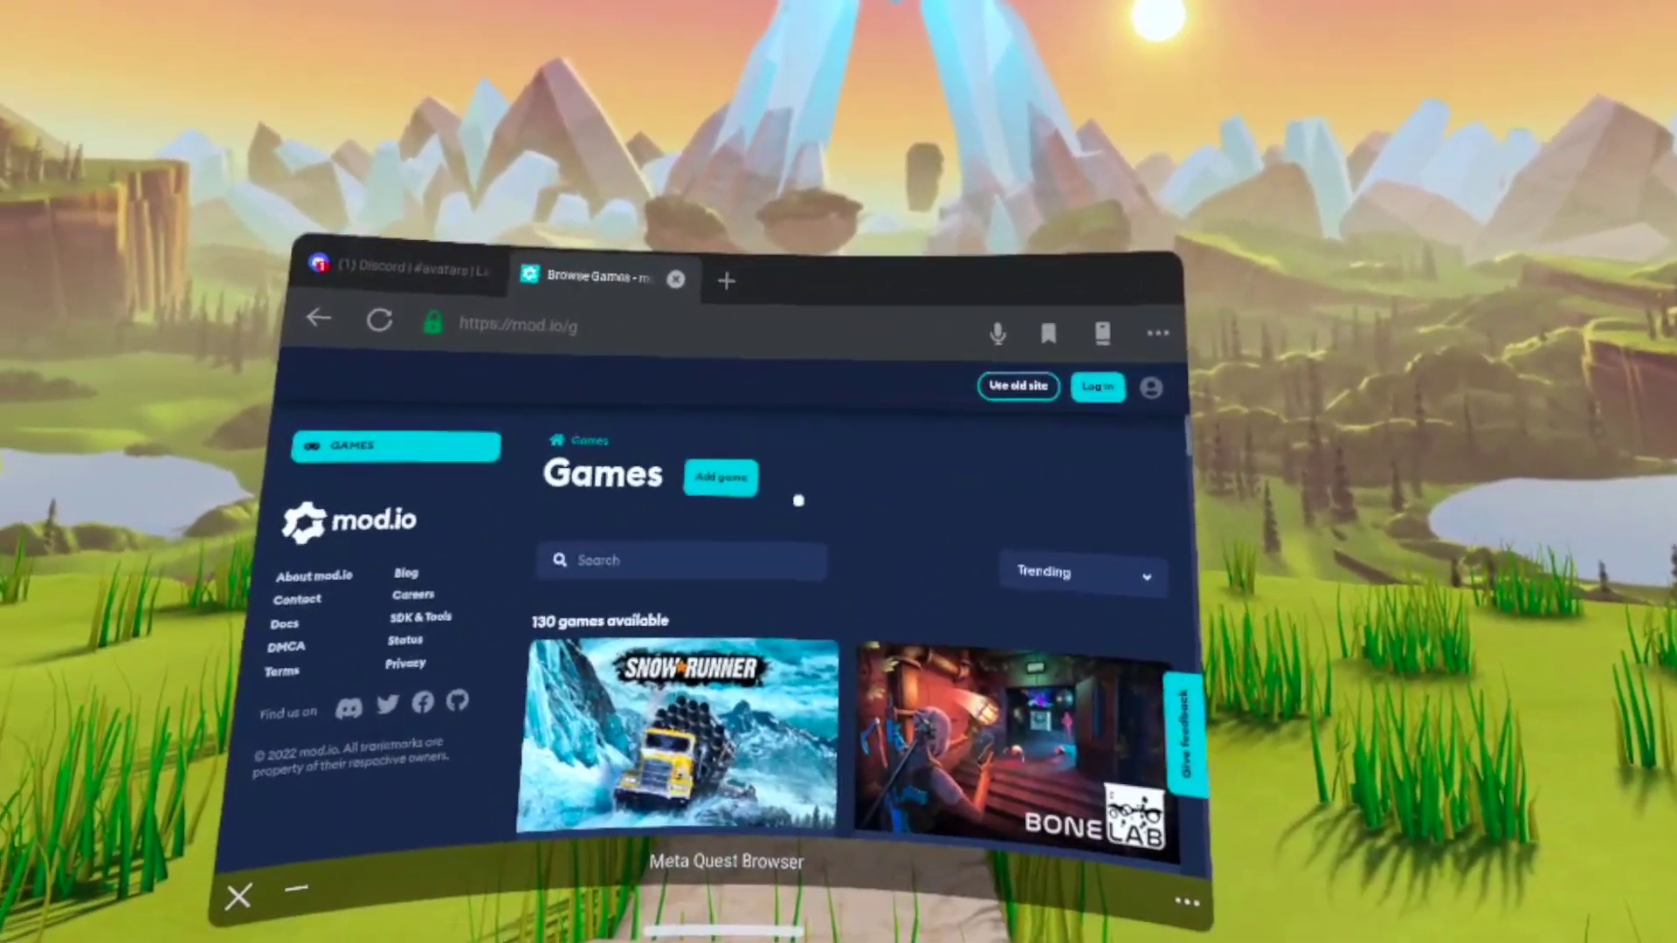
{"action": "left_click", "coordinate": [699, 560]}
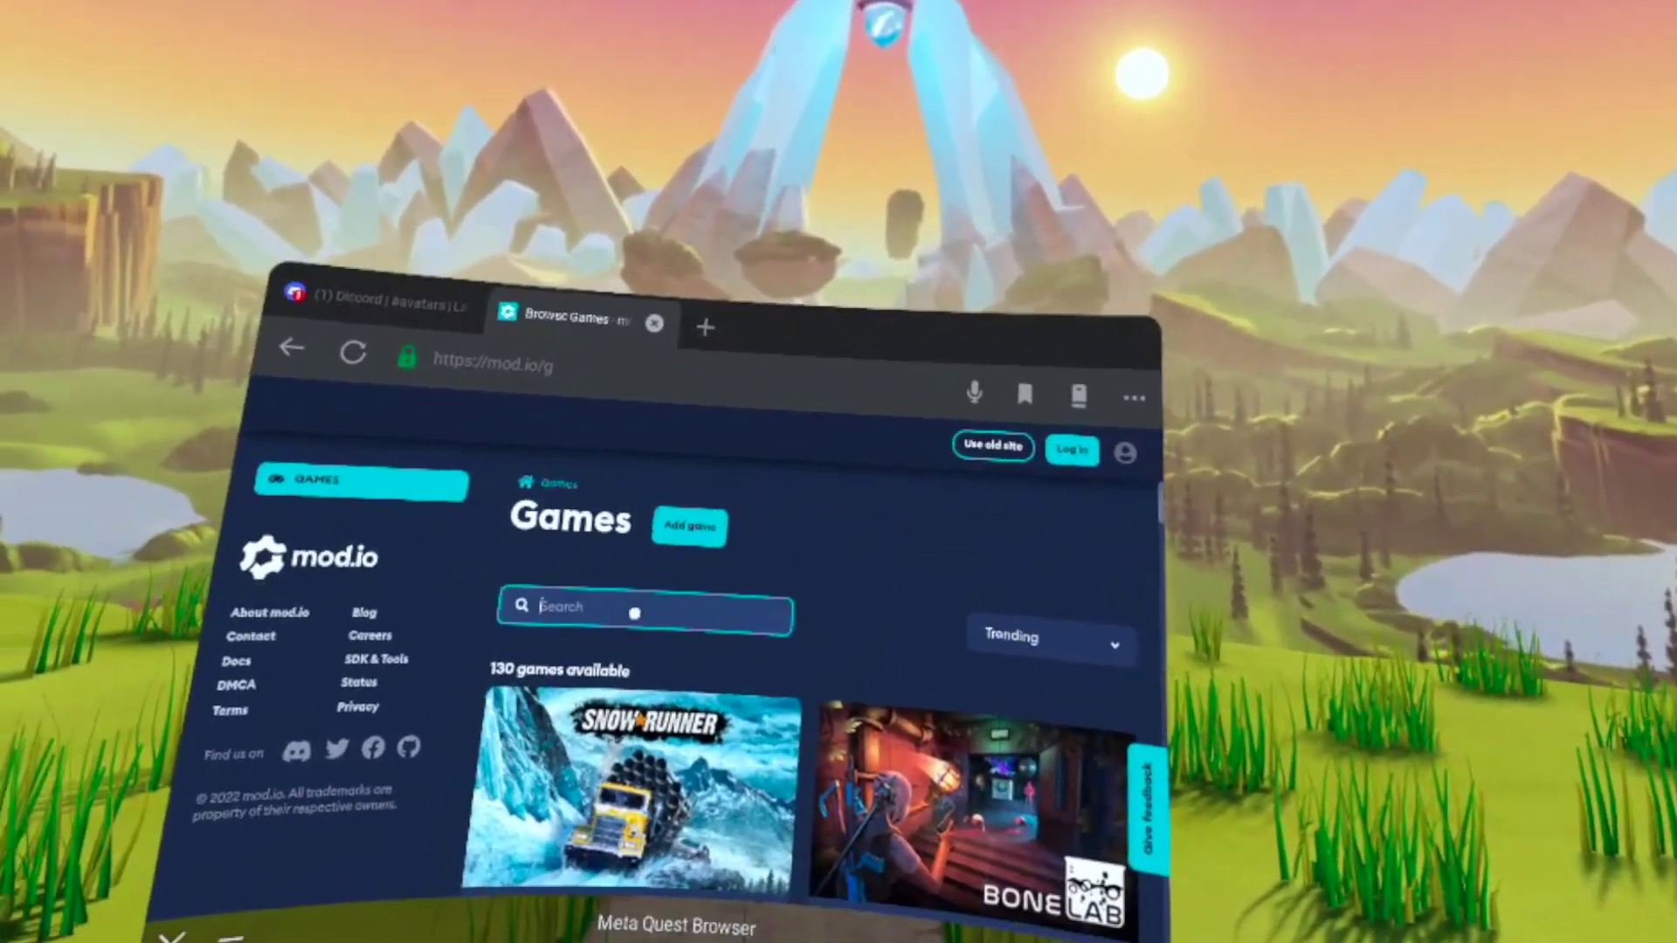
{"action": "type", "text": "bo"}
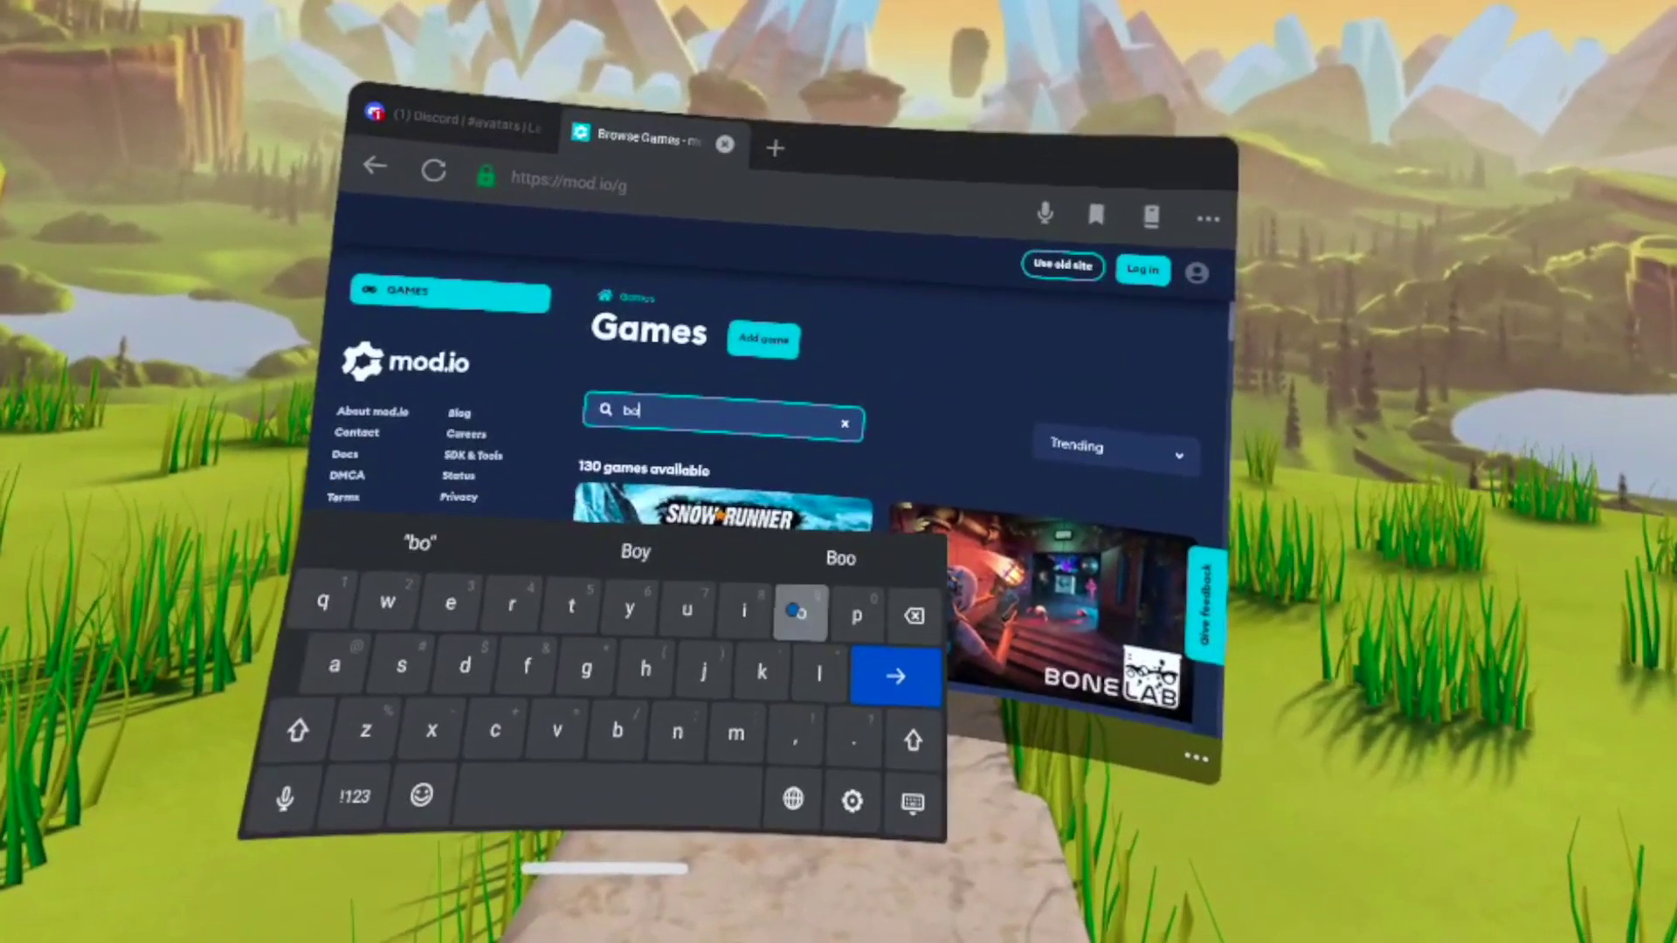
{"action": "type", "text": "n"}
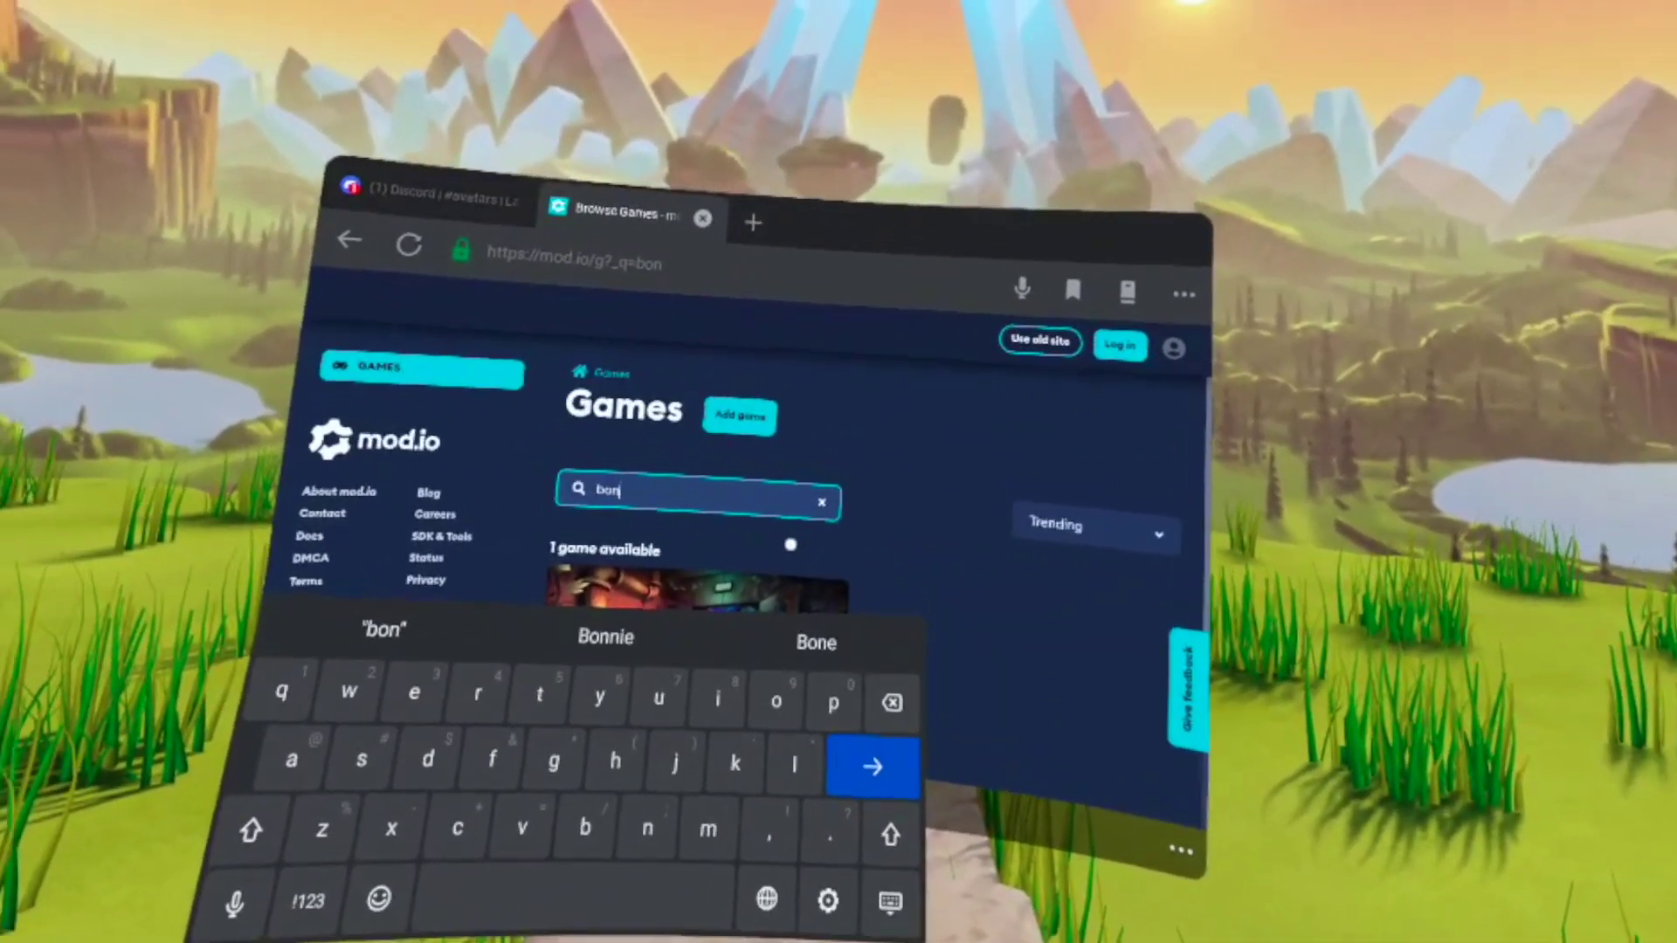
{"action": "left_click", "coordinate": [791, 544]}
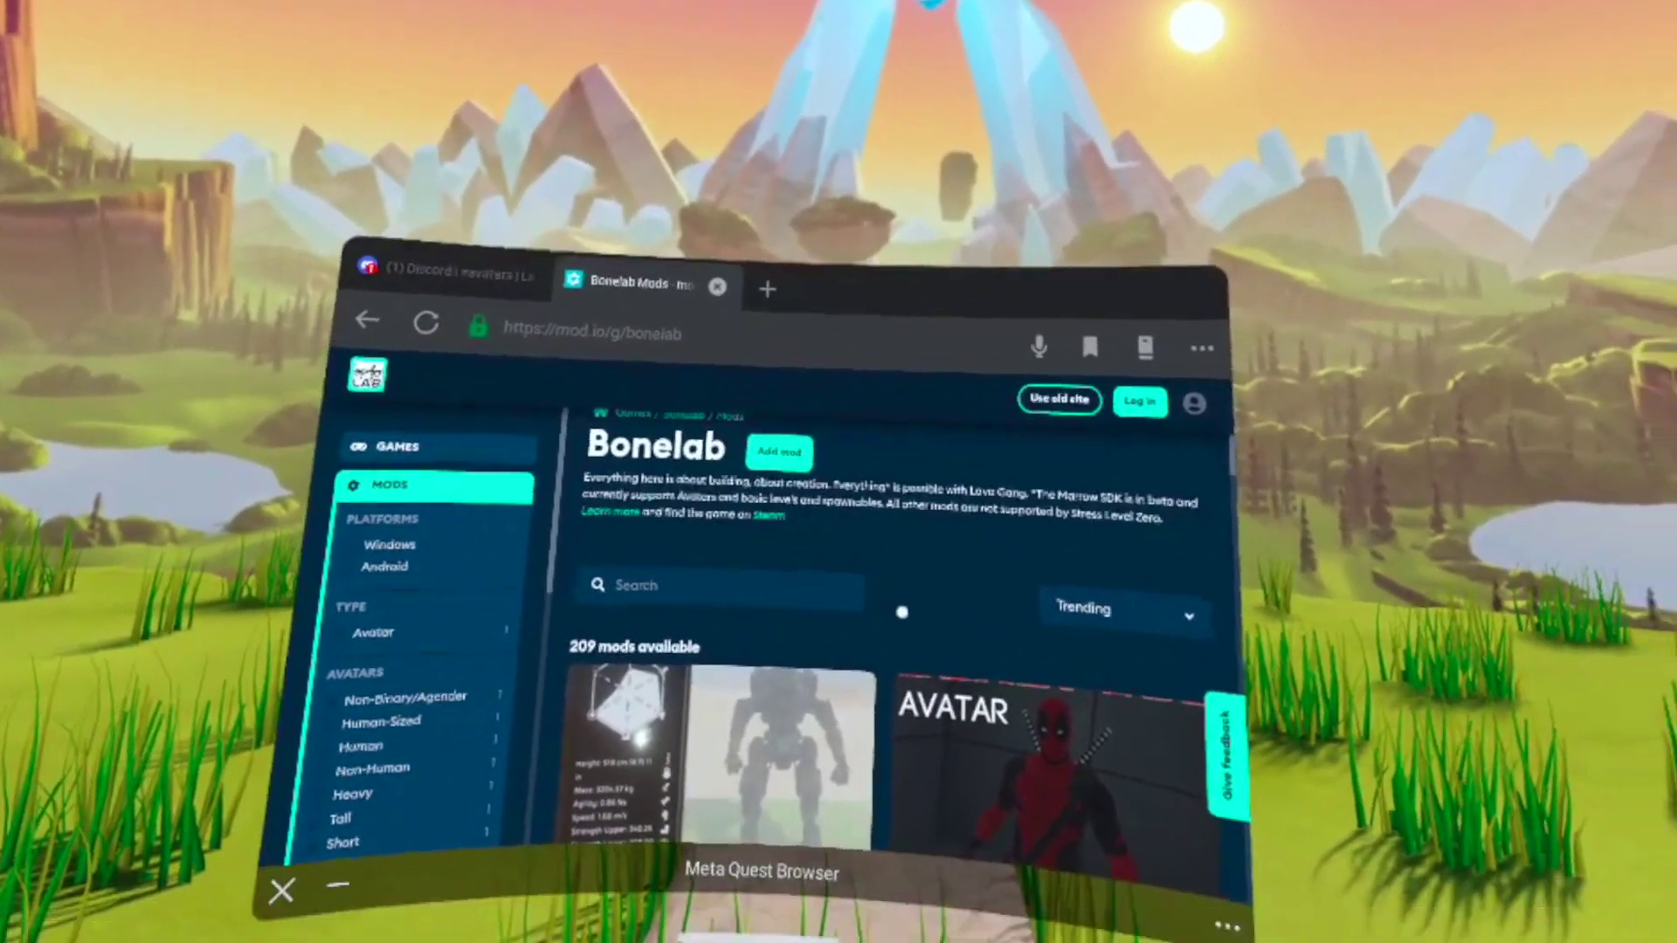
{"action": "scroll", "coordinate": [902, 612], "scroll_direction": "down", "scroll_amount": 4}
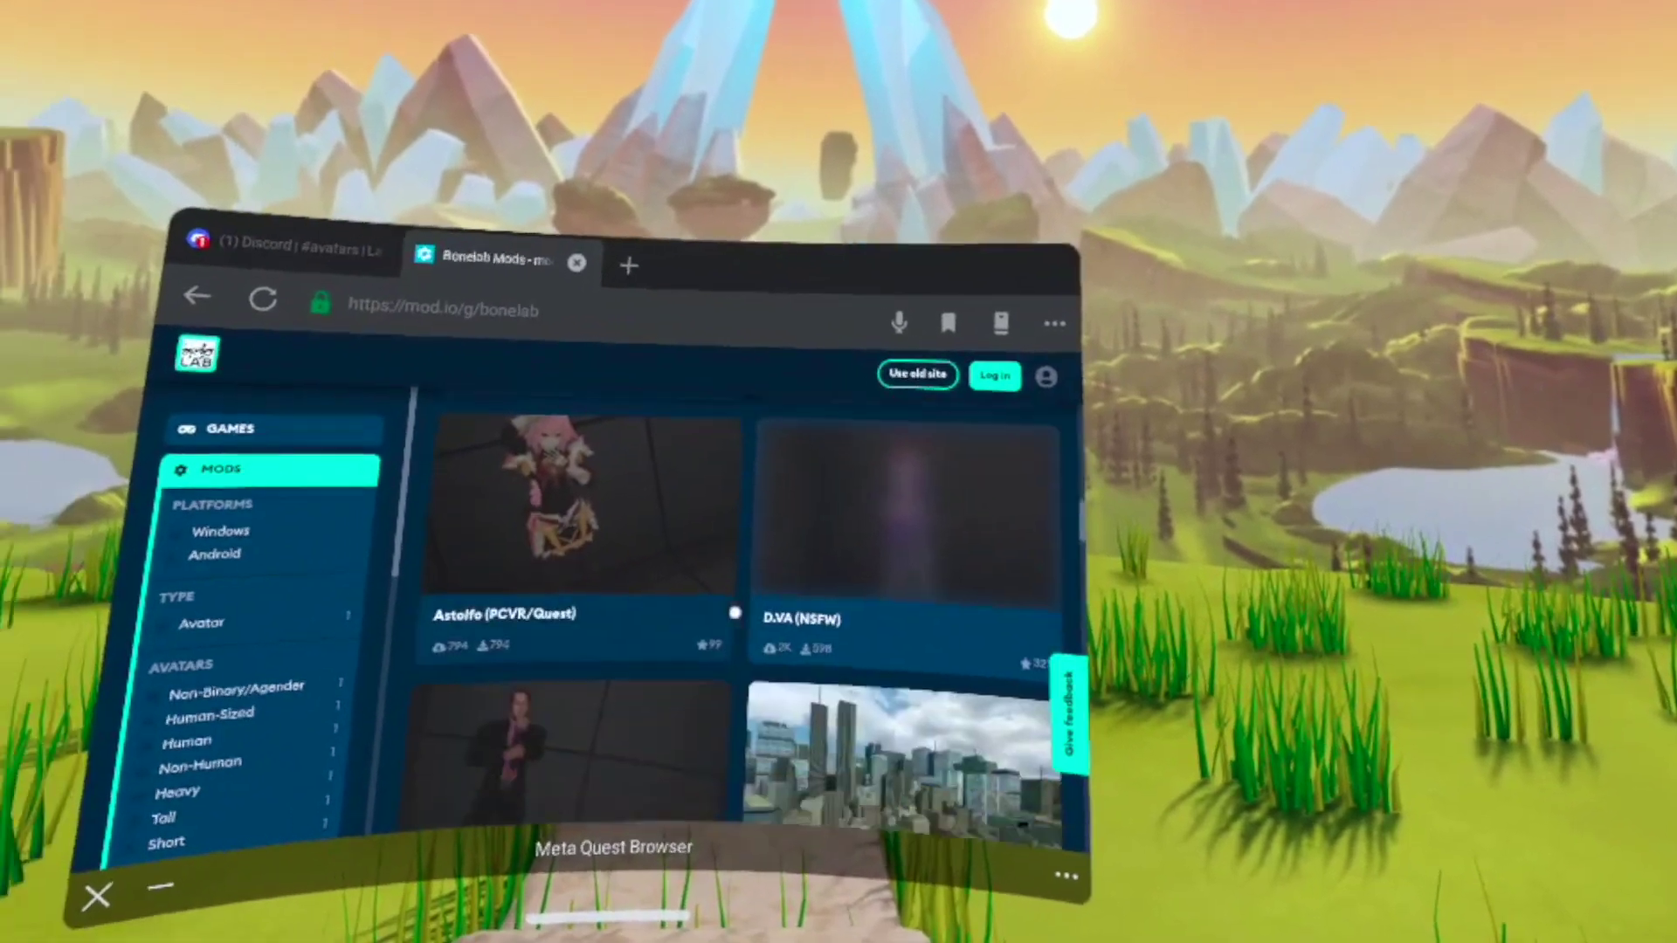
{"action": "scroll", "coordinate": [734, 613], "scroll_direction": "down", "scroll_amount": 1}
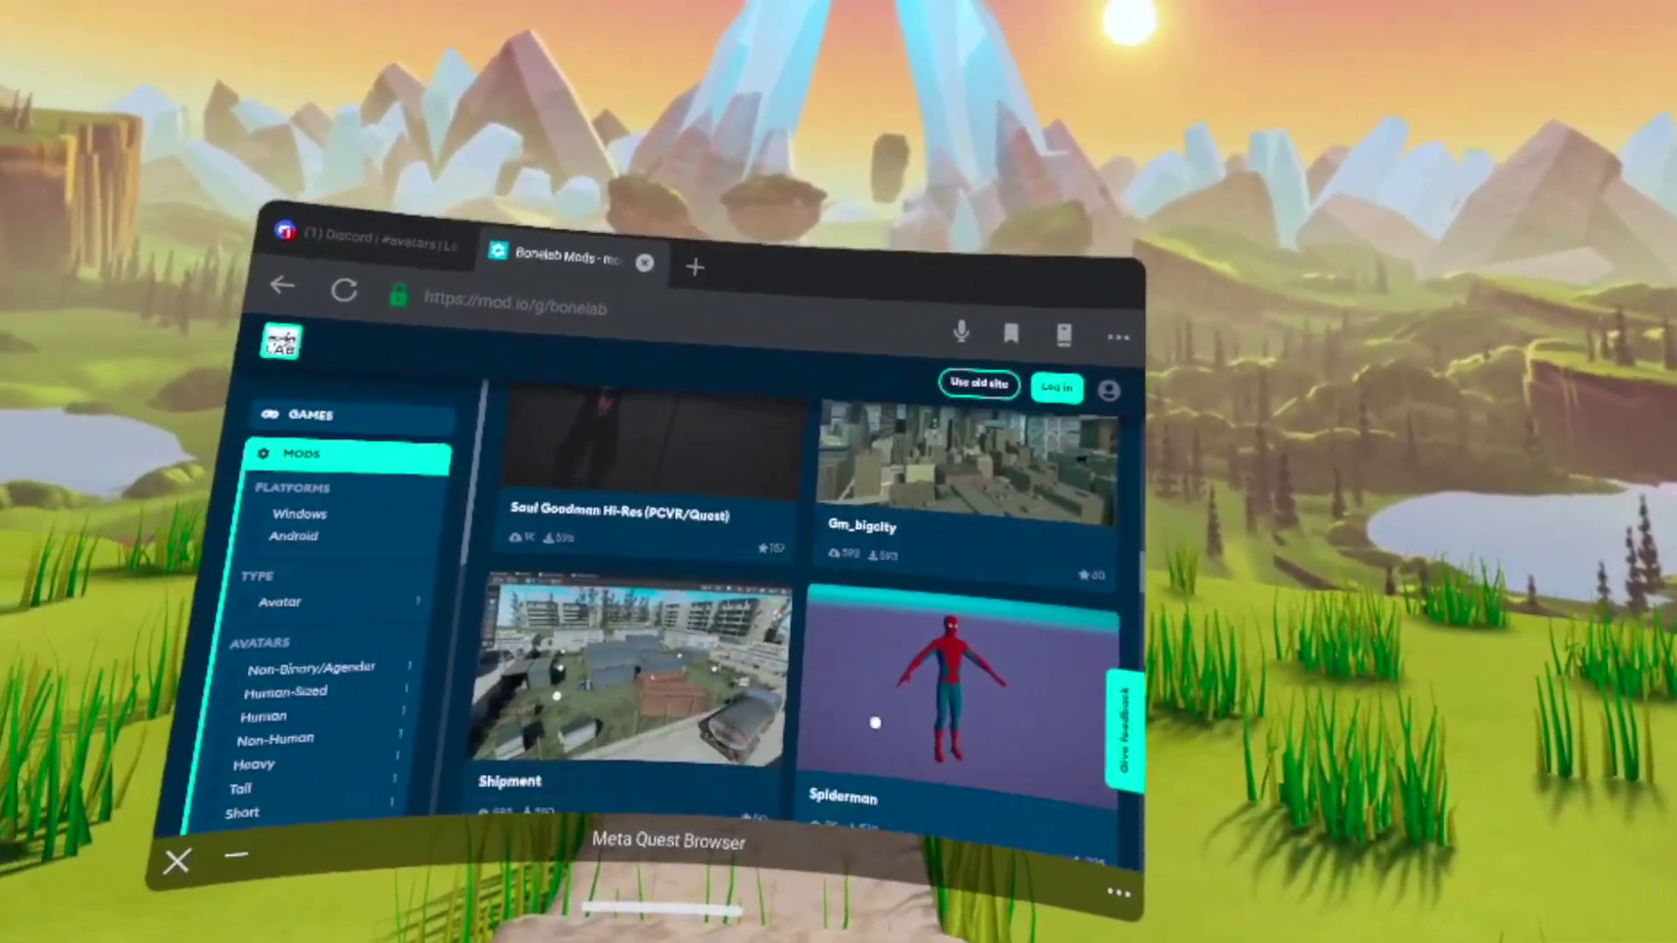
{"action": "scroll", "coordinate": [760, 800], "scroll_direction": "down", "scroll_amount": 5}
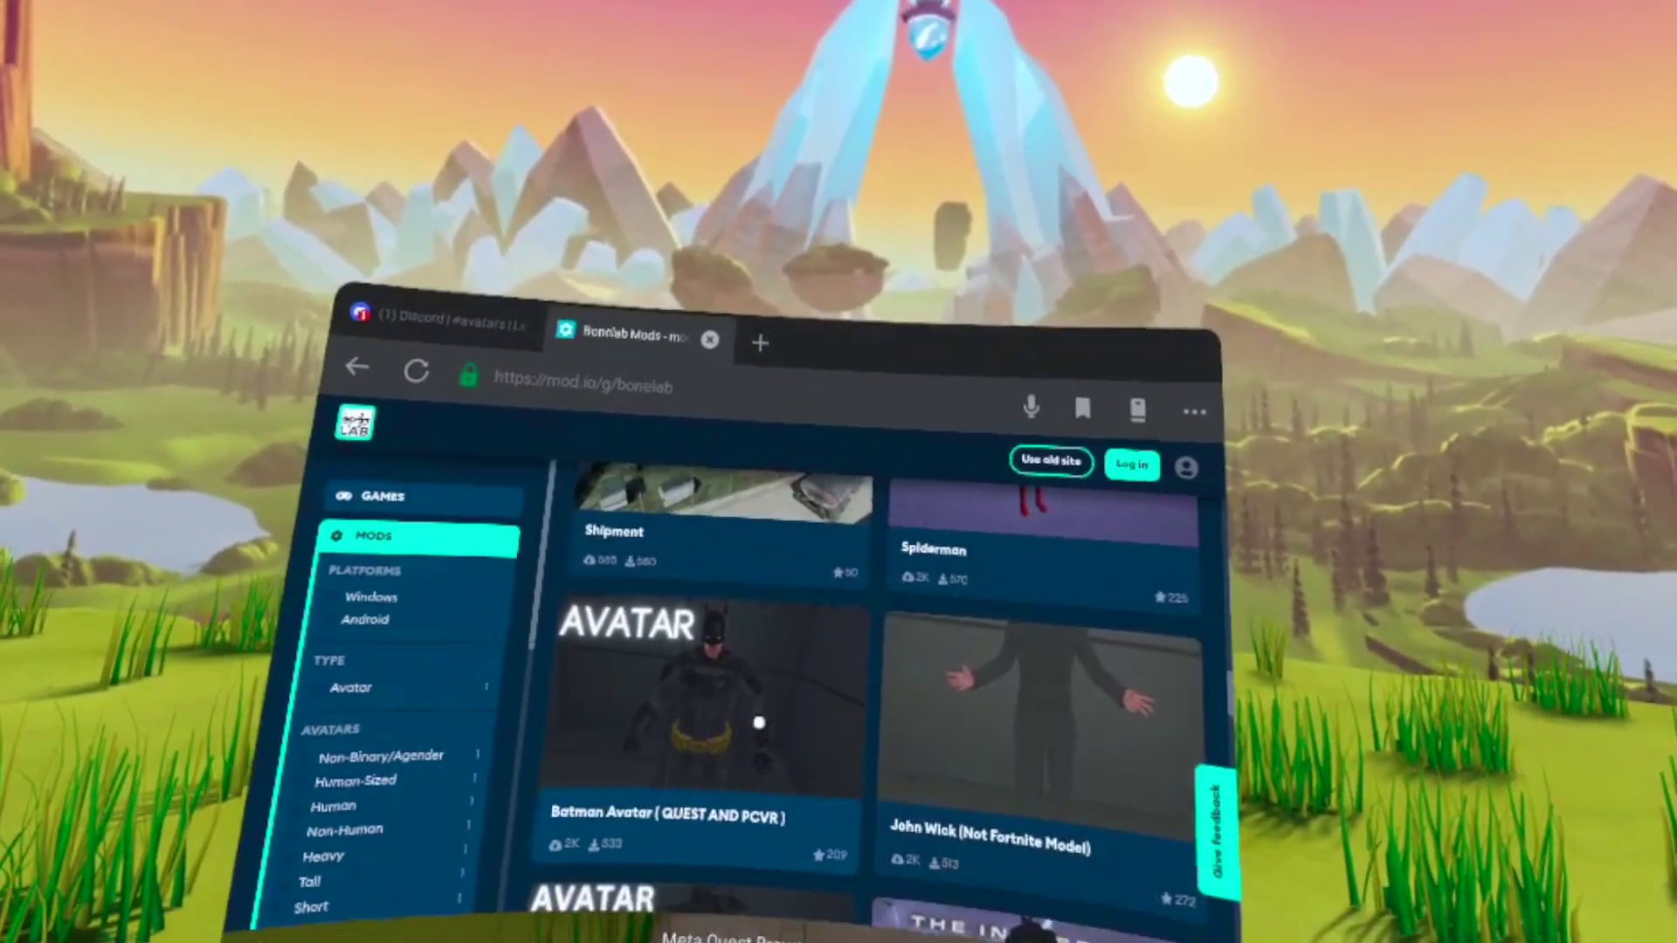
{"action": "scroll", "coordinate": [756, 560], "scroll_direction": "down", "scroll_amount": 10}
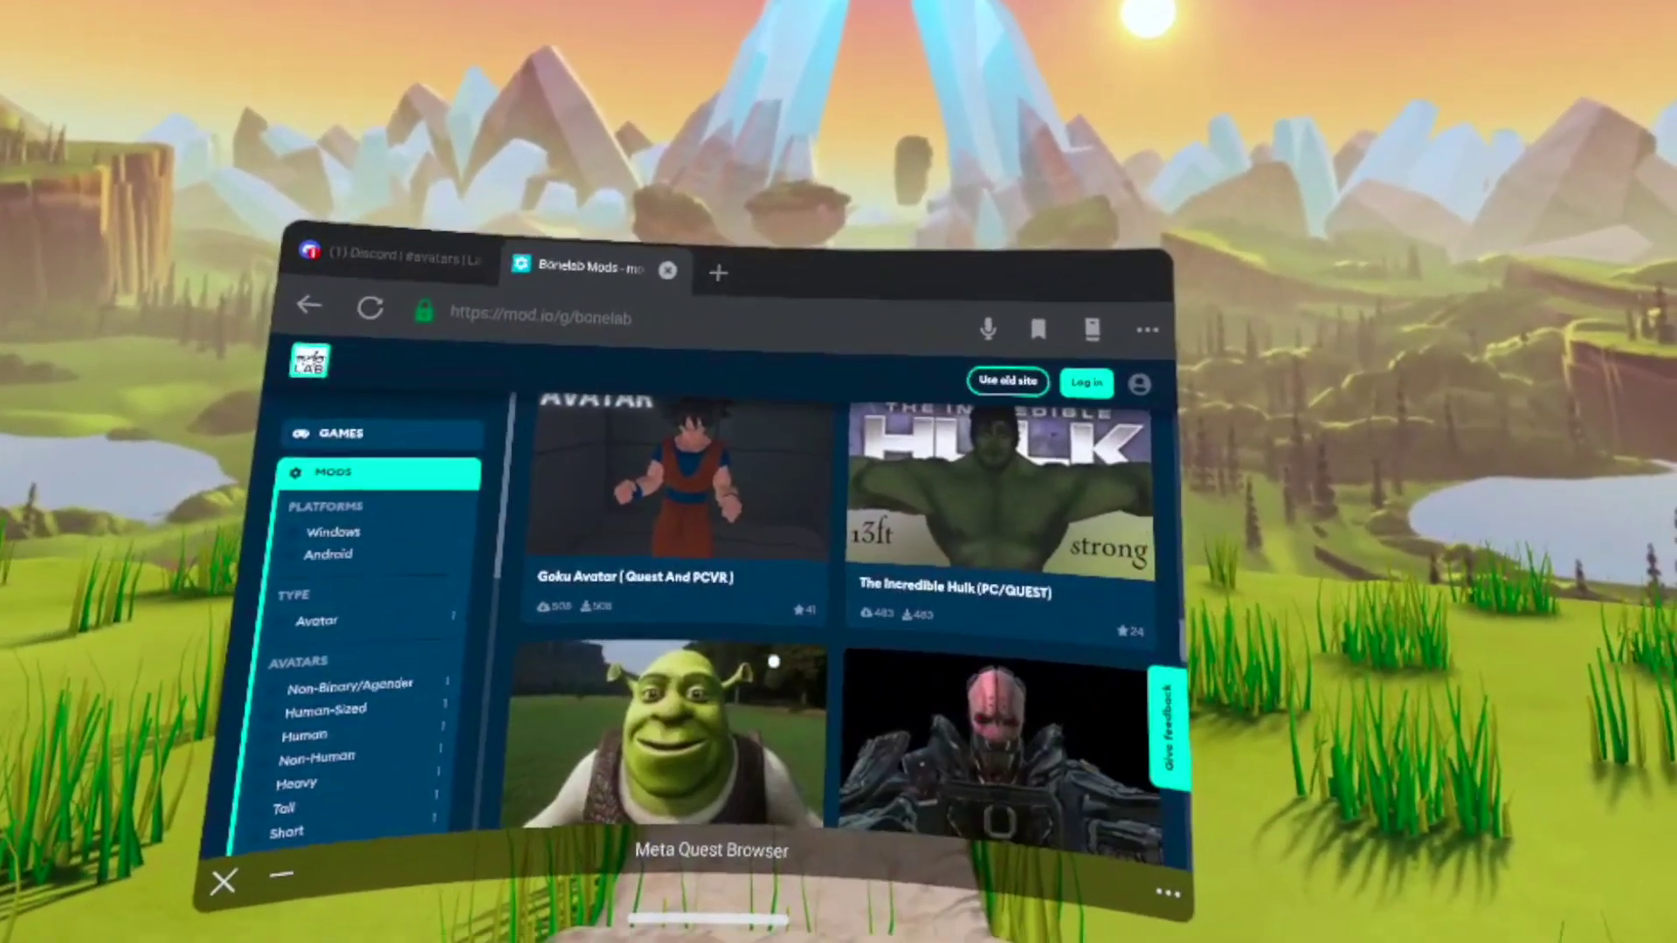
{"action": "scroll", "coordinate": [782, 792], "scroll_direction": "down", "scroll_amount": 10}
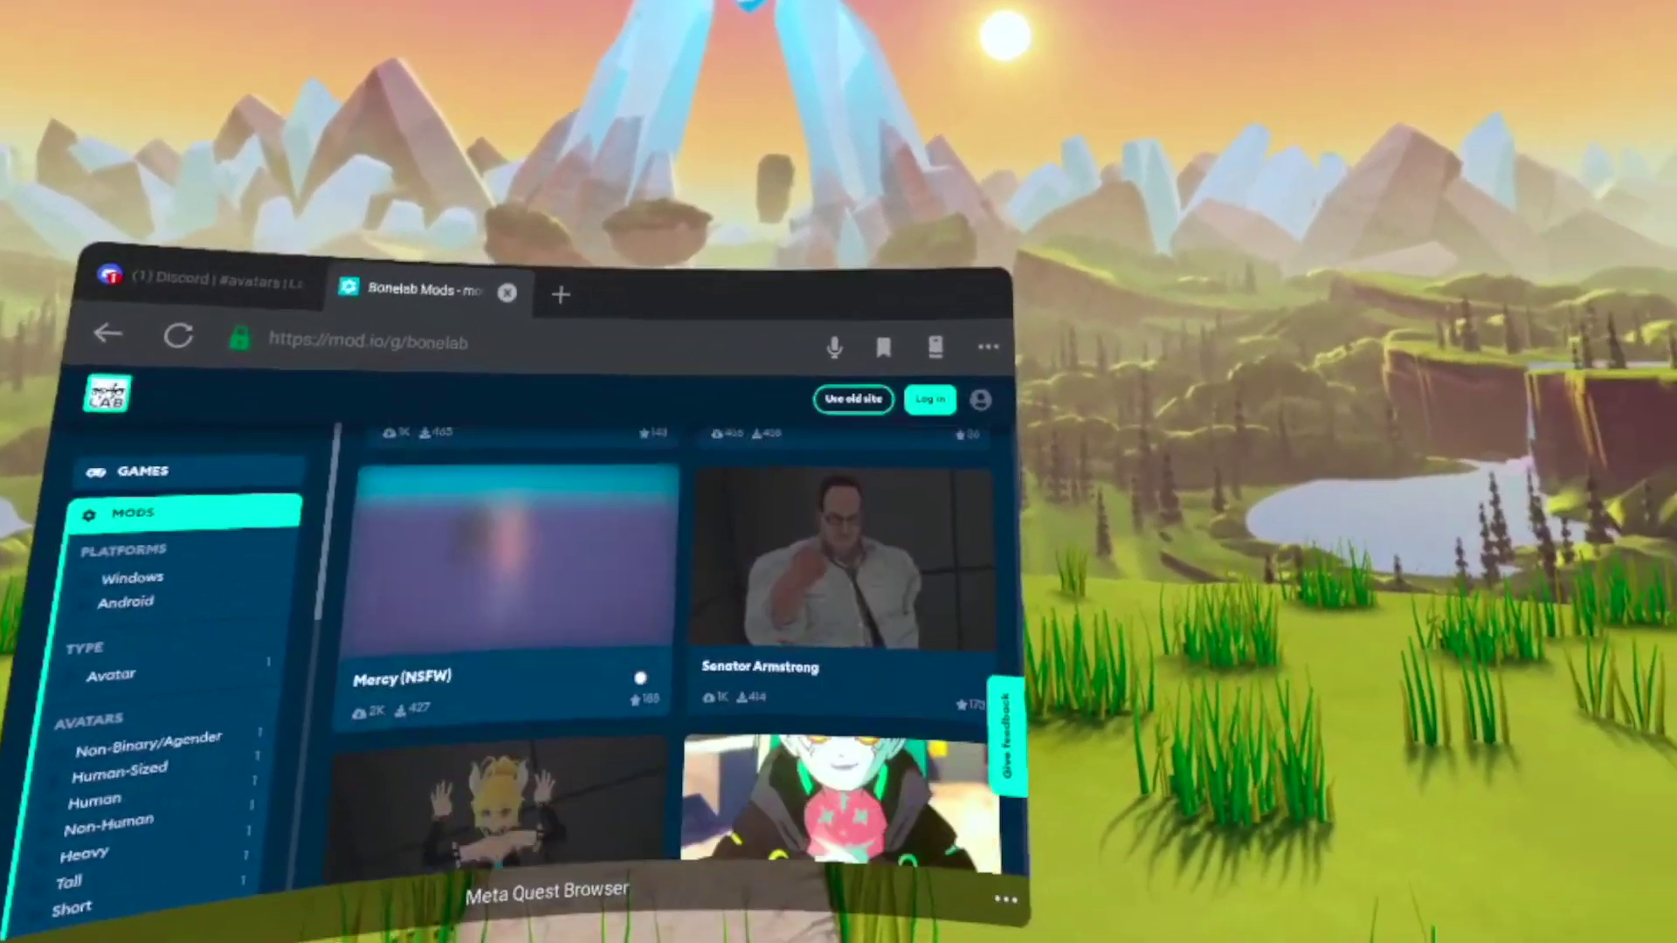
{"action": "scroll", "coordinate": [716, 655], "scroll_direction": "down", "scroll_amount": 10}
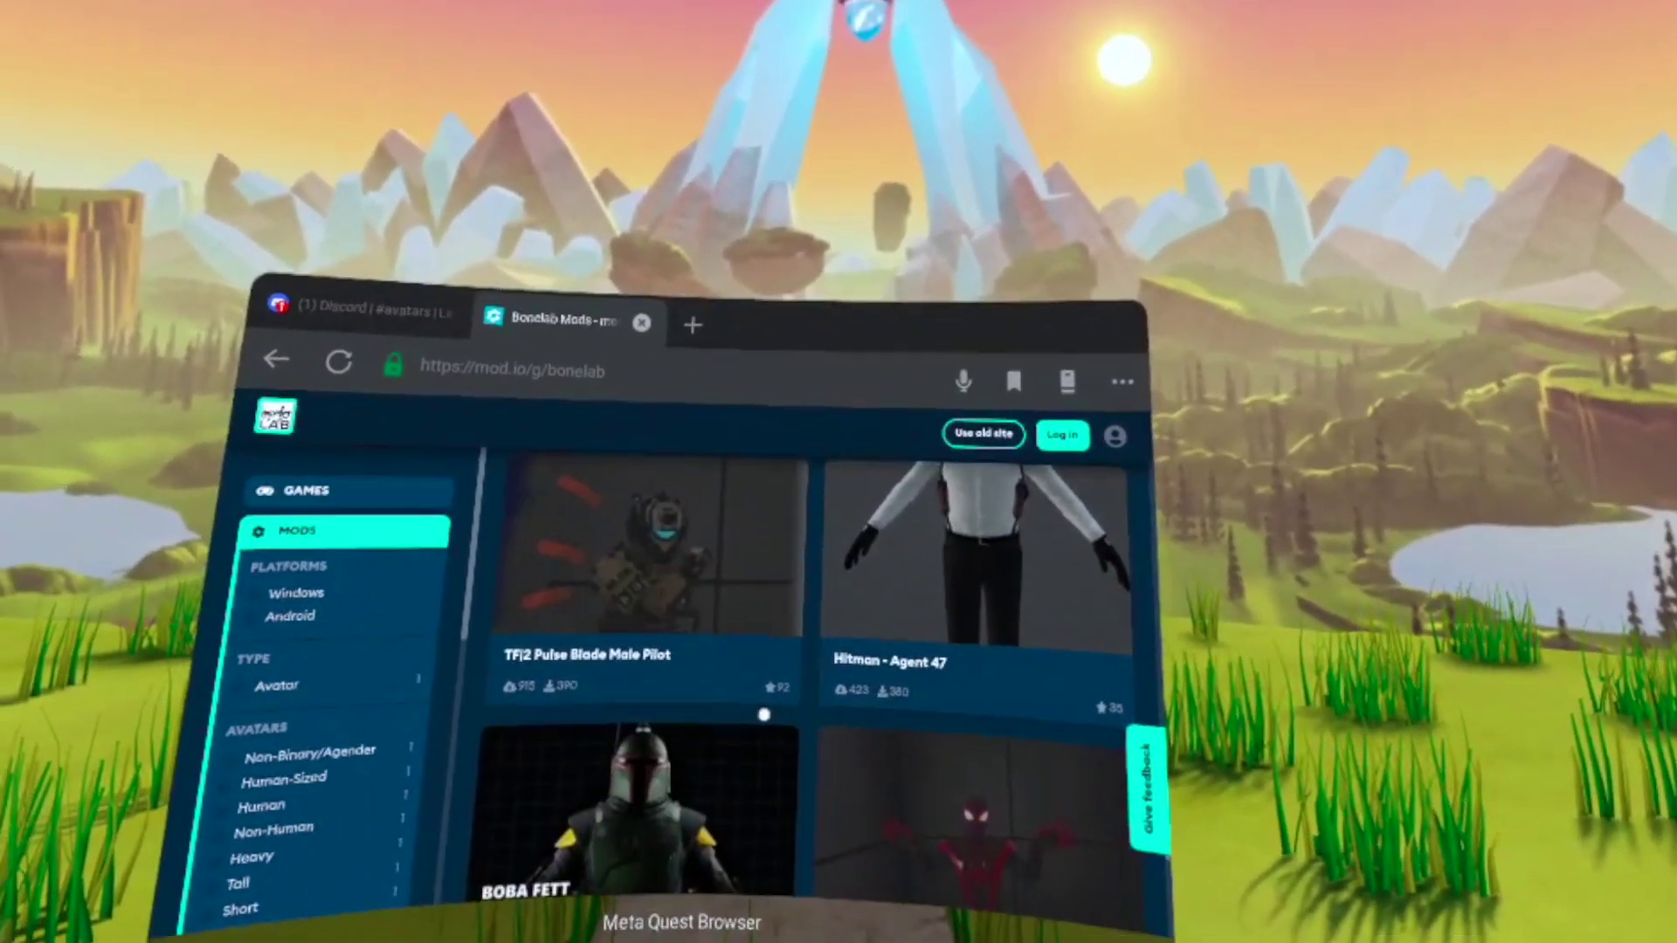
{"action": "scroll", "coordinate": [715, 629], "scroll_direction": "down", "scroll_amount": 3}
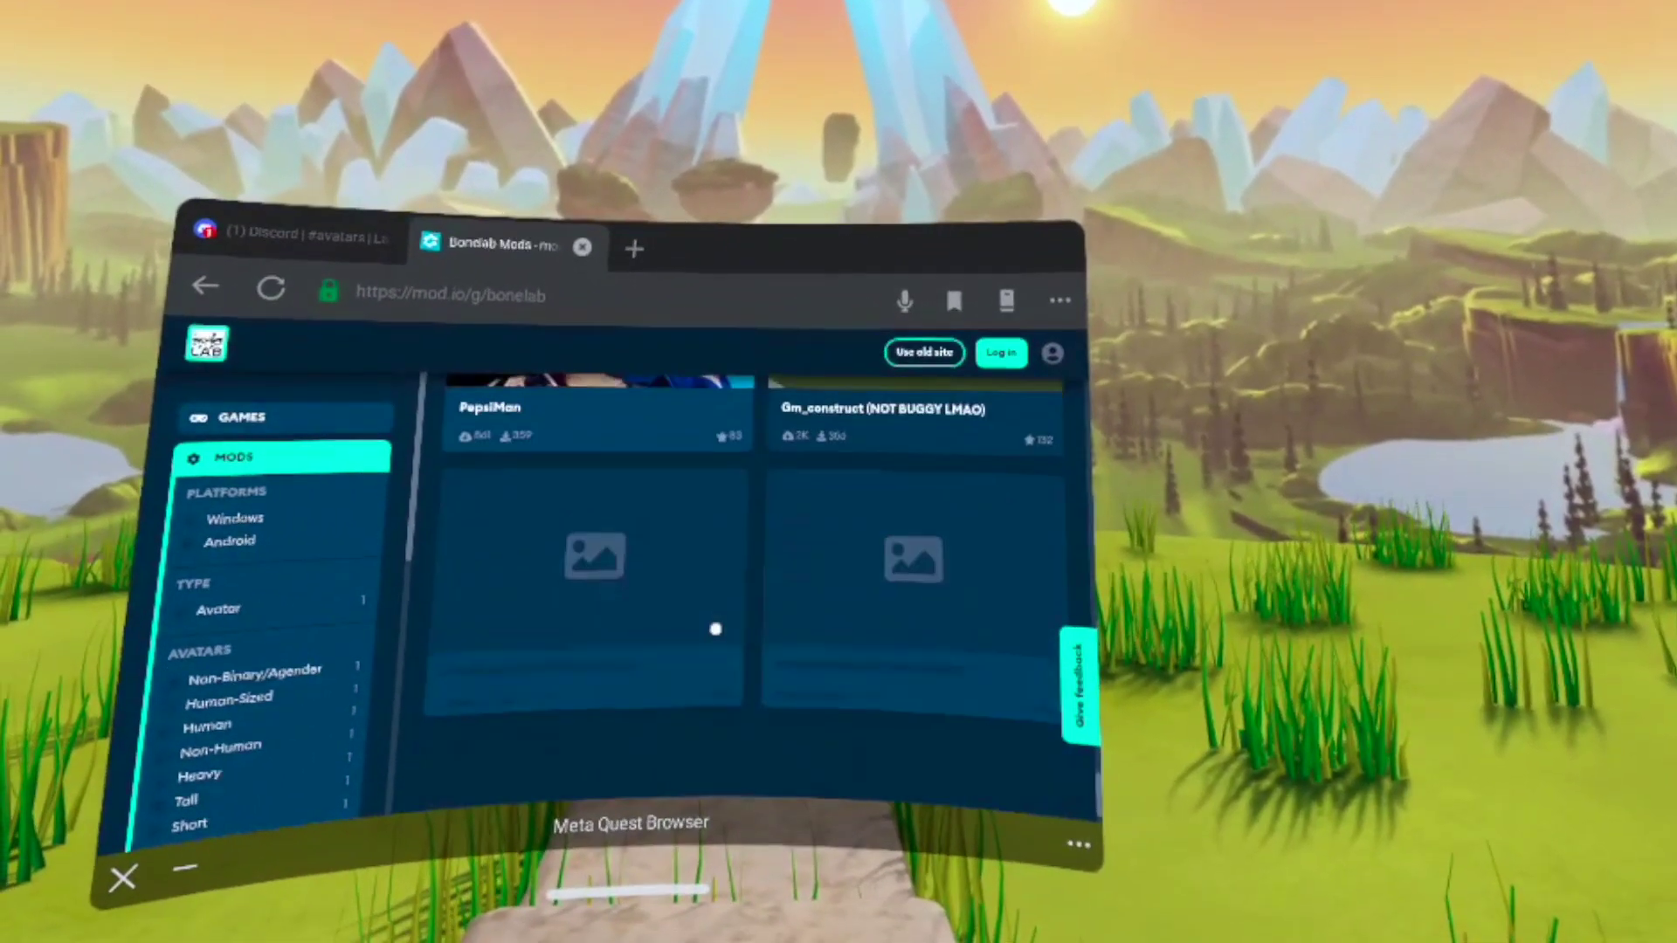
{"action": "scroll", "coordinate": [743, 606], "scroll_direction": "up", "scroll_amount": 8}
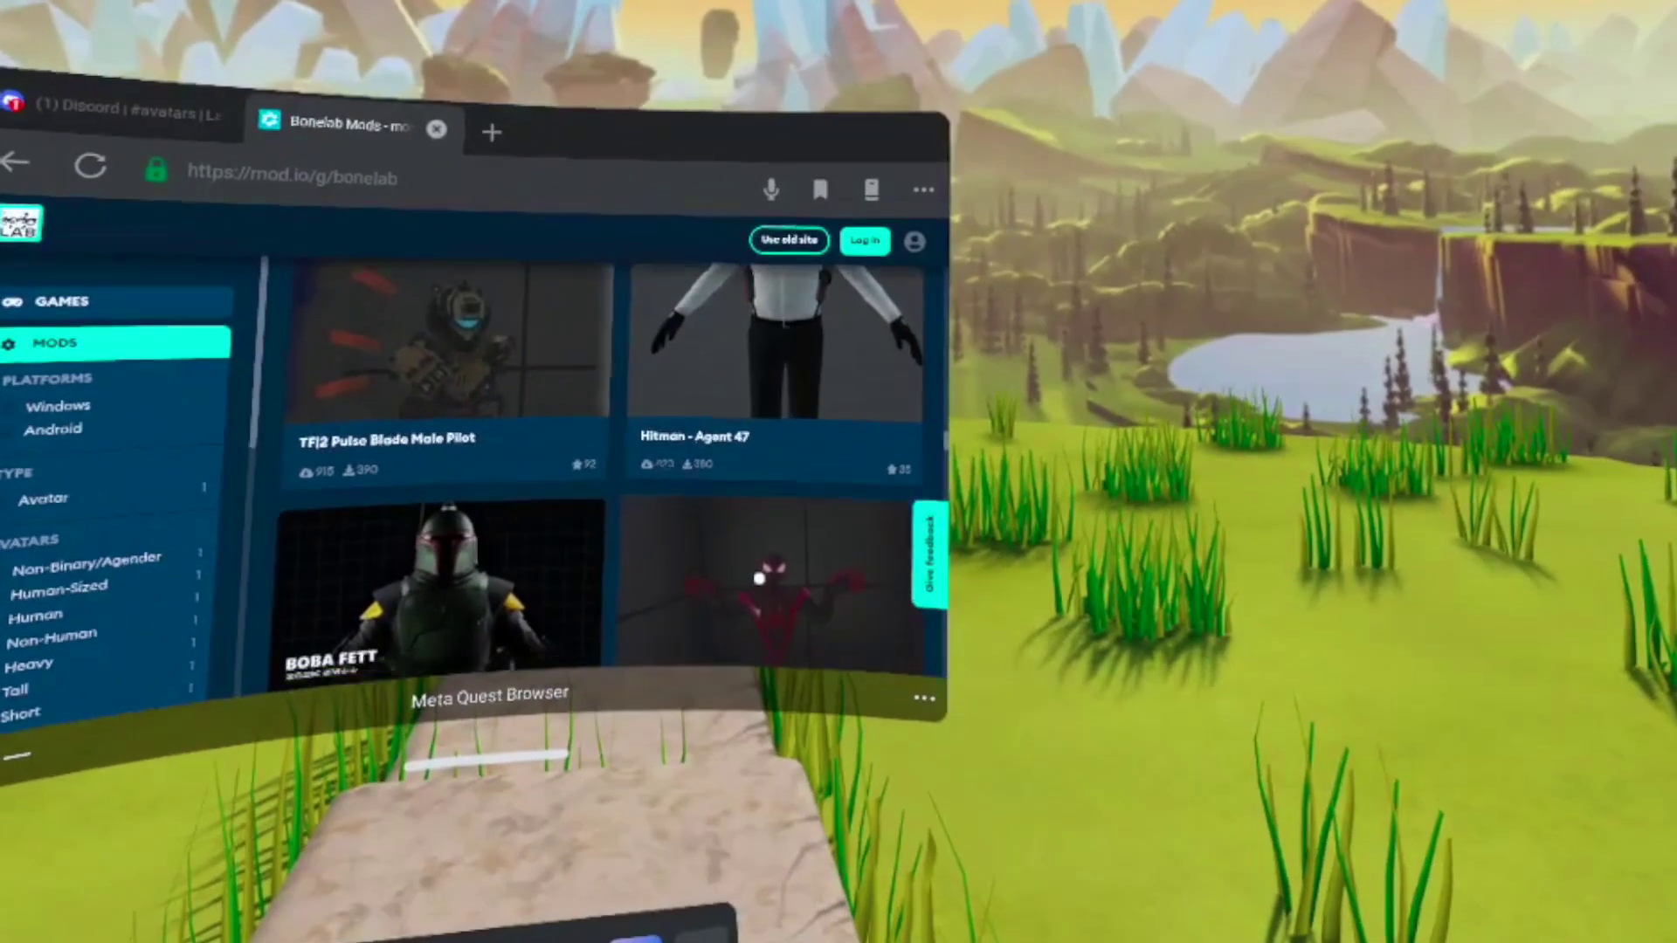
{"action": "scroll", "coordinate": [758, 579], "scroll_direction": "down", "scroll_amount": 2}
{"action": "left_click", "coordinate": [766, 555]}
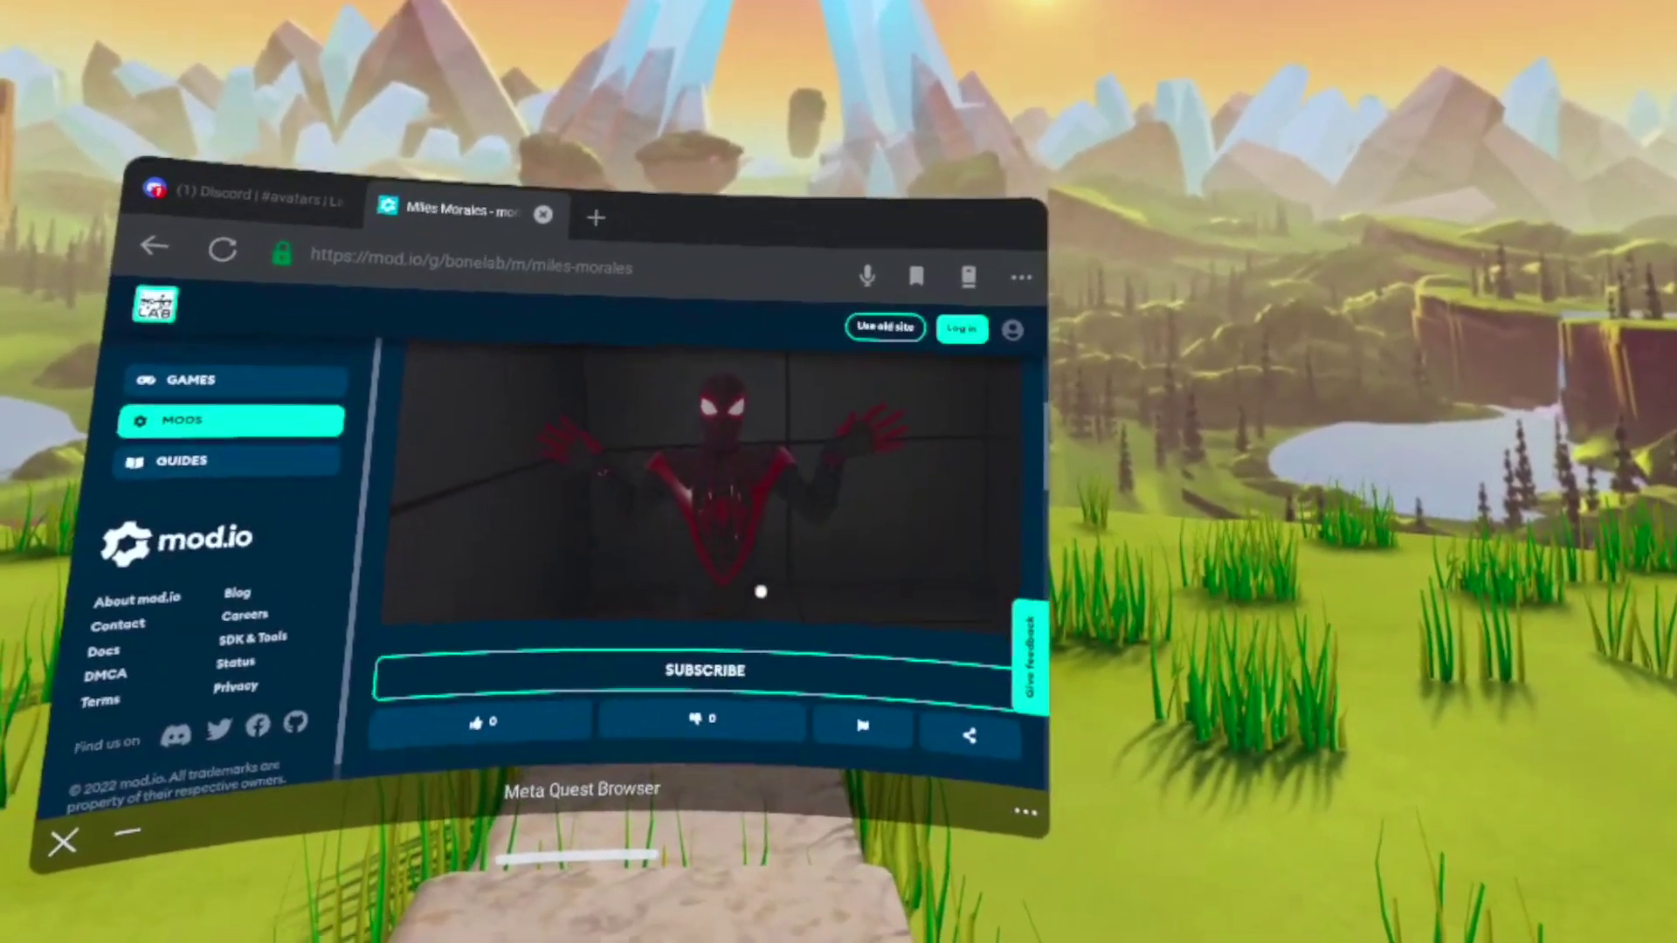
Scroll the Miles Morales mod page through Description, Live files and Discussion, then back up
{"action": "scroll", "coordinate": [759, 594], "scroll_direction": "down", "scroll_amount": 5}
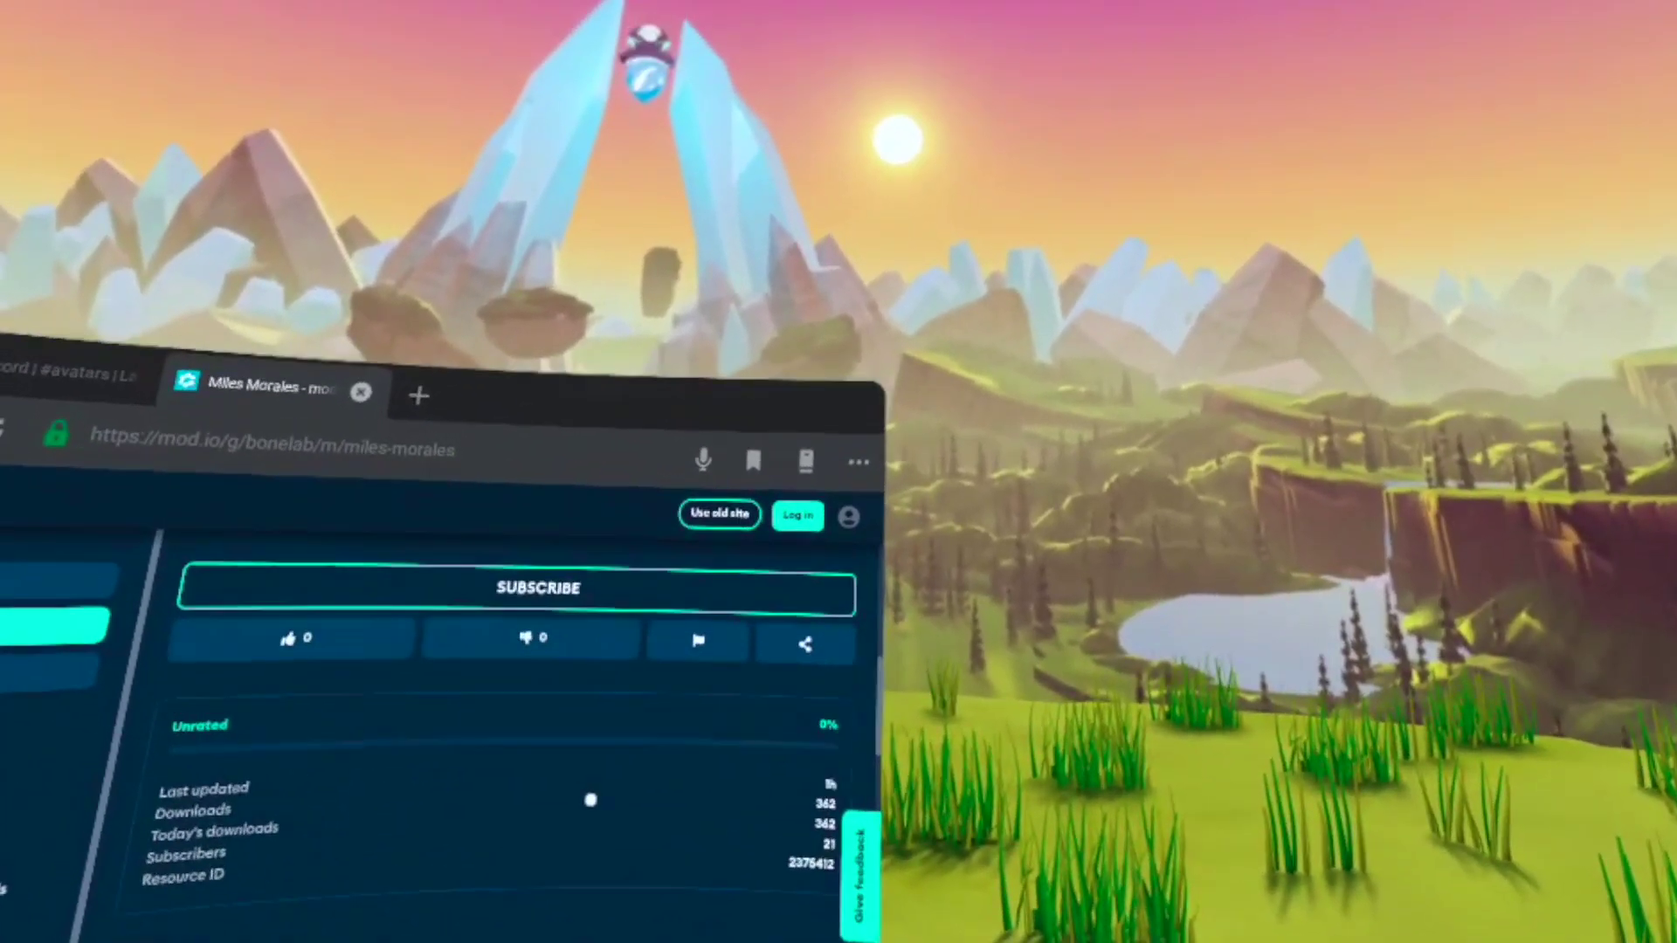
{"action": "scroll", "coordinate": [625, 614], "scroll_direction": "down", "scroll_amount": 3}
{"action": "scroll", "coordinate": [888, 499], "scroll_direction": "down", "scroll_amount": 5}
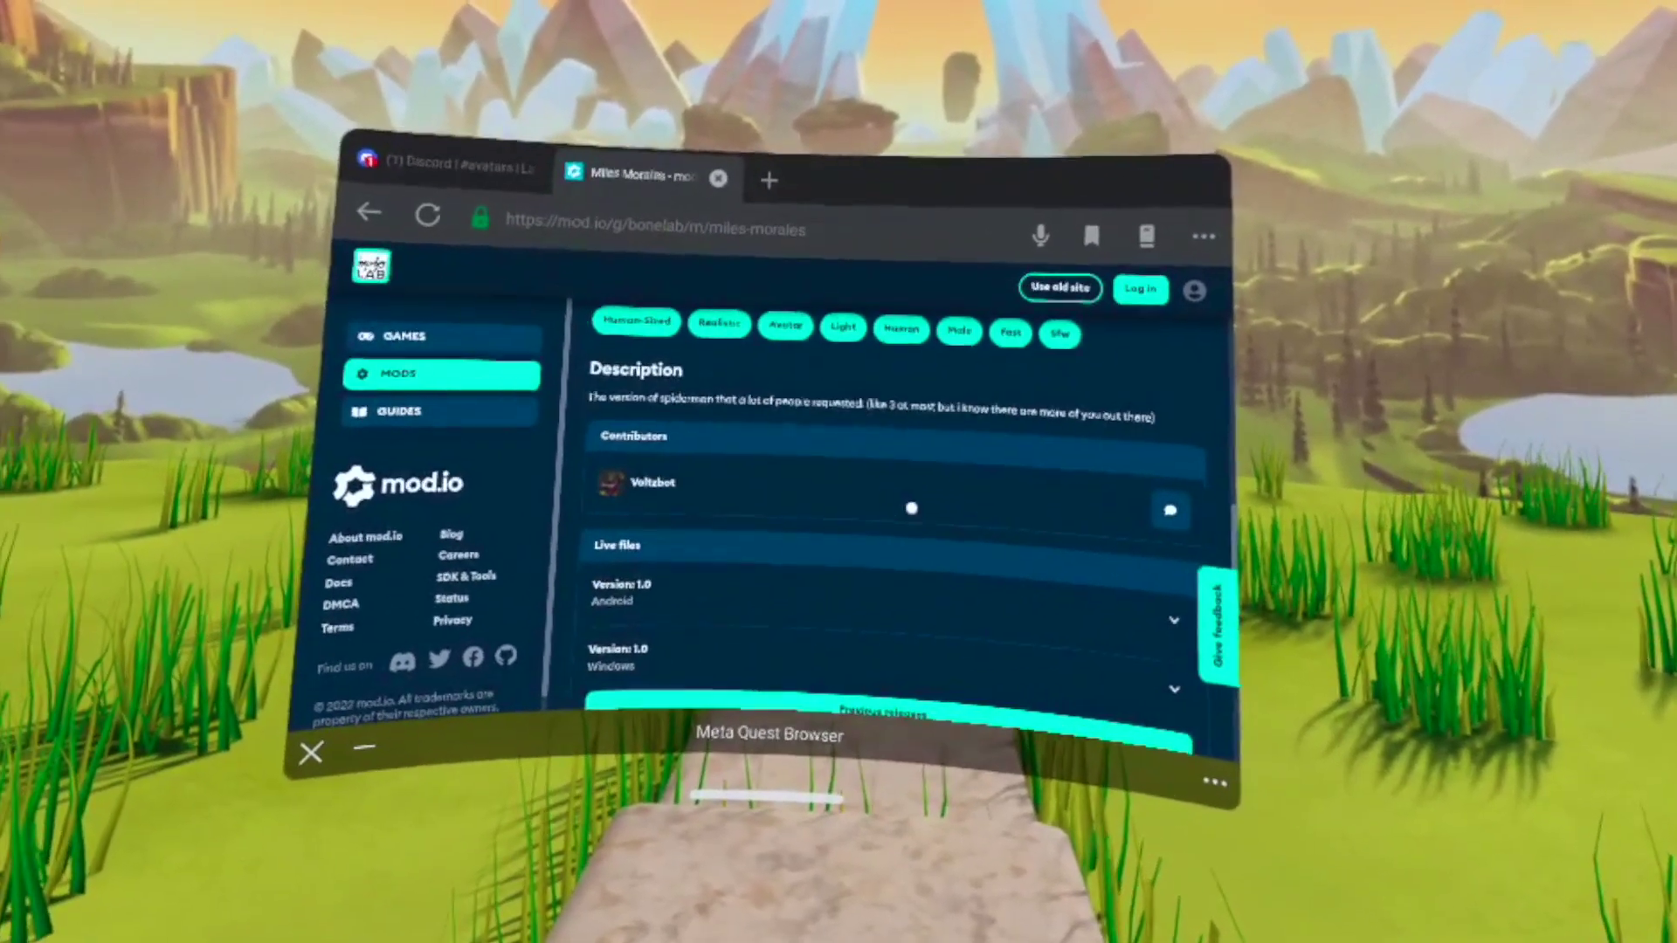
{"action": "scroll", "coordinate": [834, 638], "scroll_direction": "down", "scroll_amount": 3}
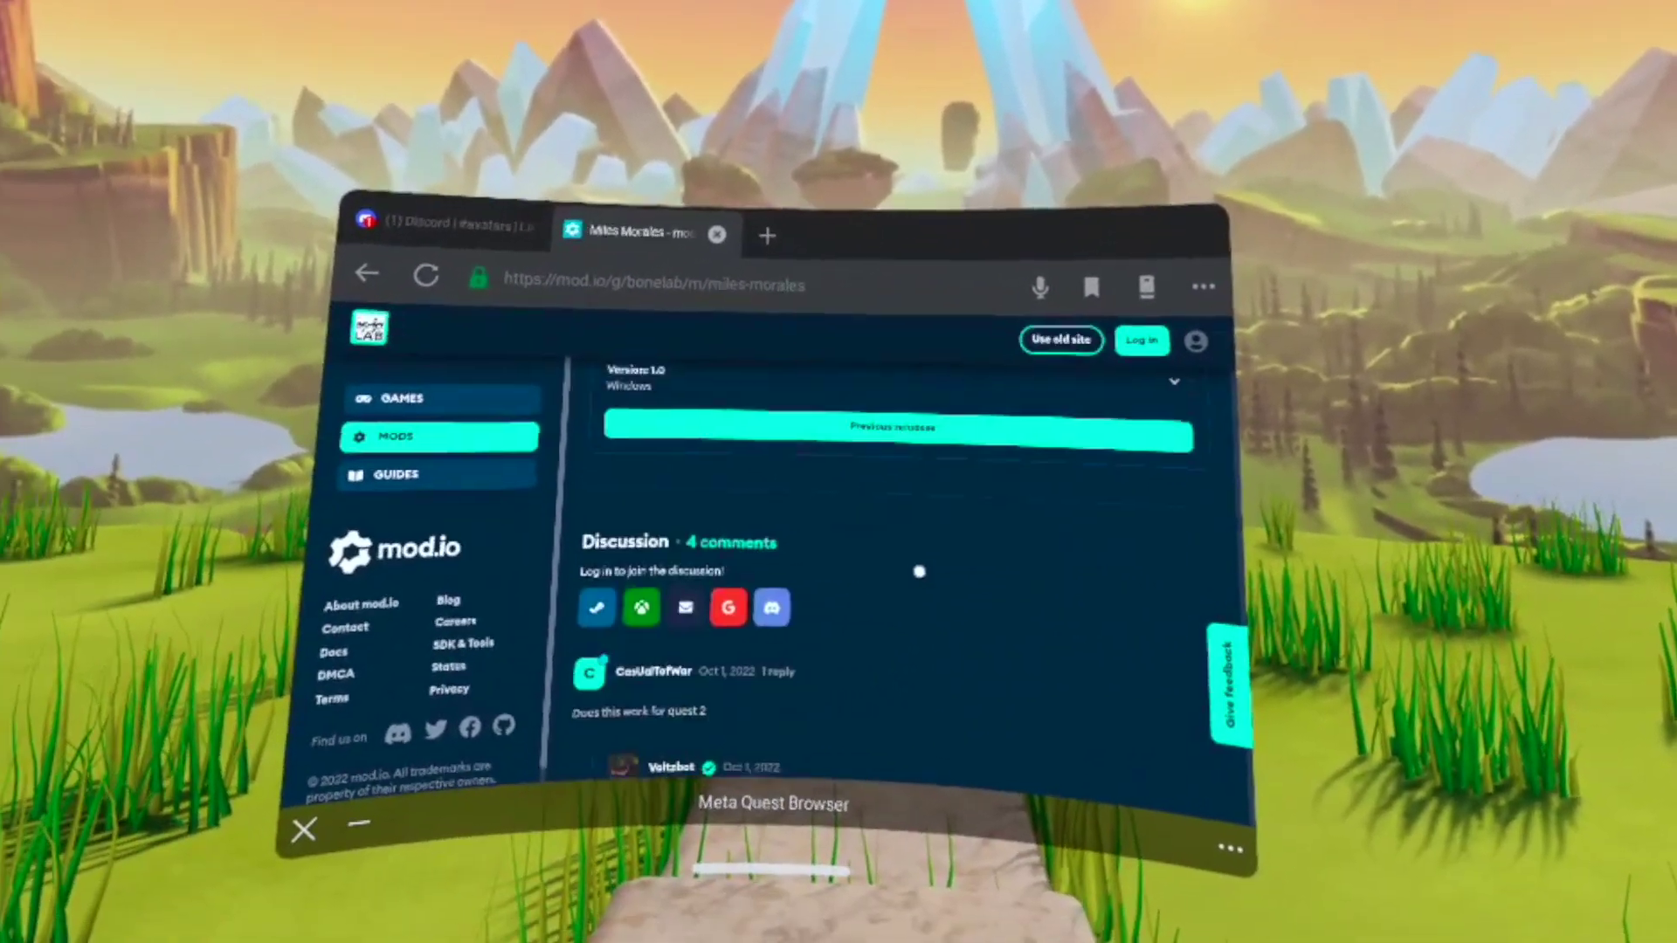
{"action": "scroll", "coordinate": [933, 589], "scroll_direction": "down", "scroll_amount": 2}
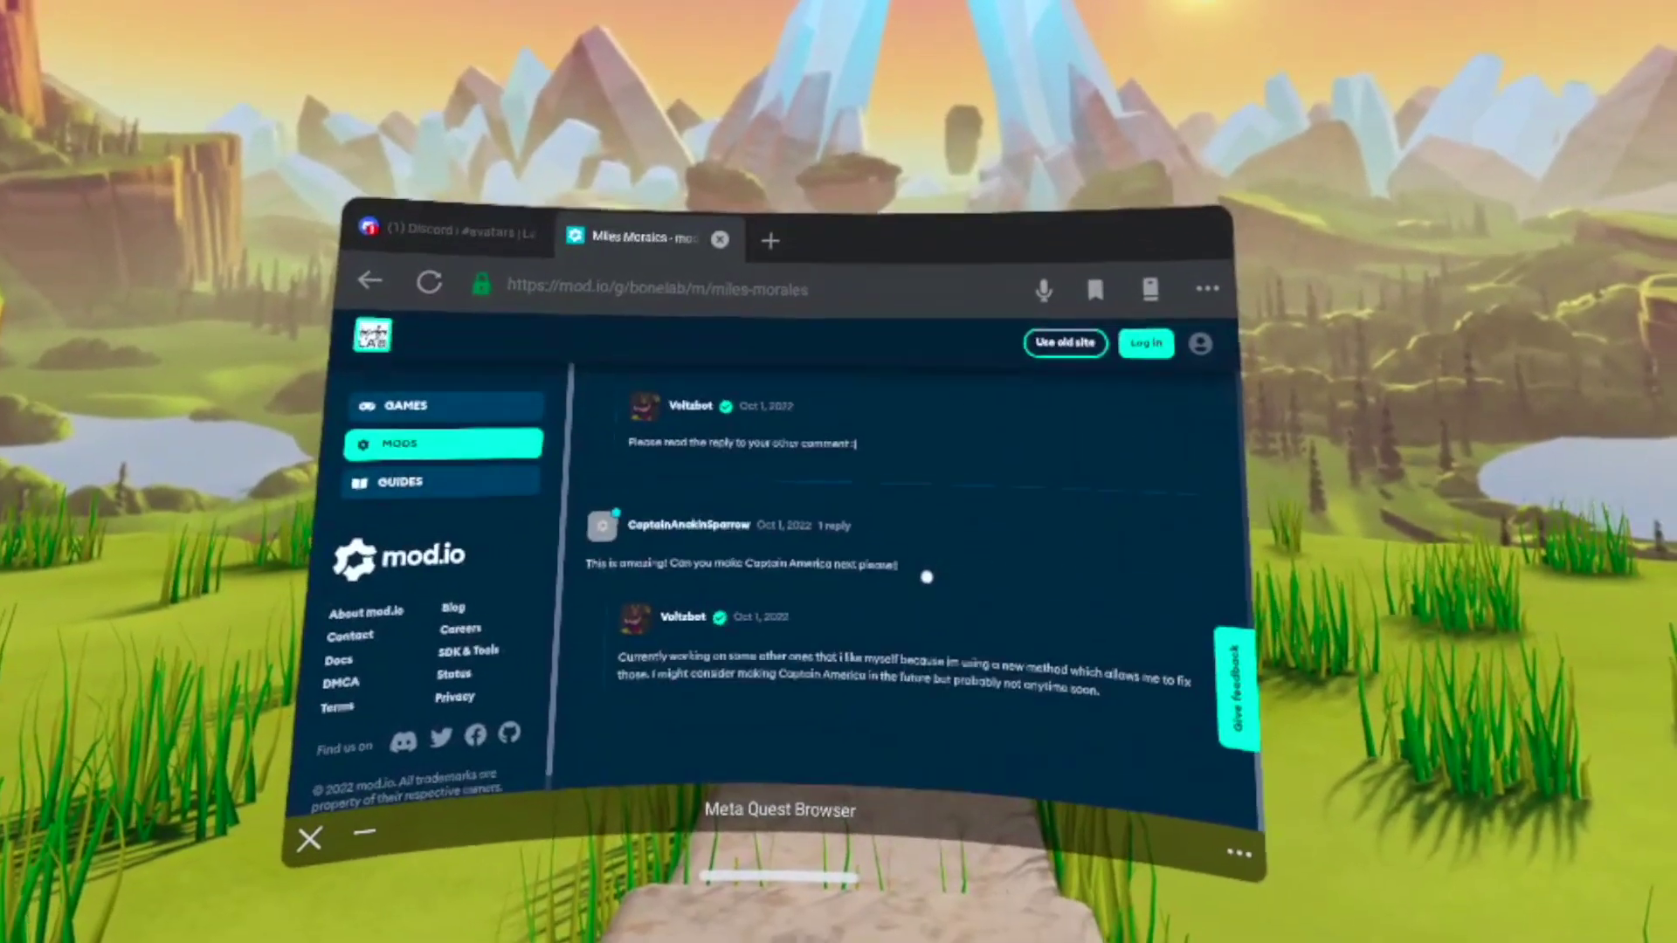
{"action": "scroll", "coordinate": [922, 603], "scroll_direction": "up", "scroll_amount": 2}
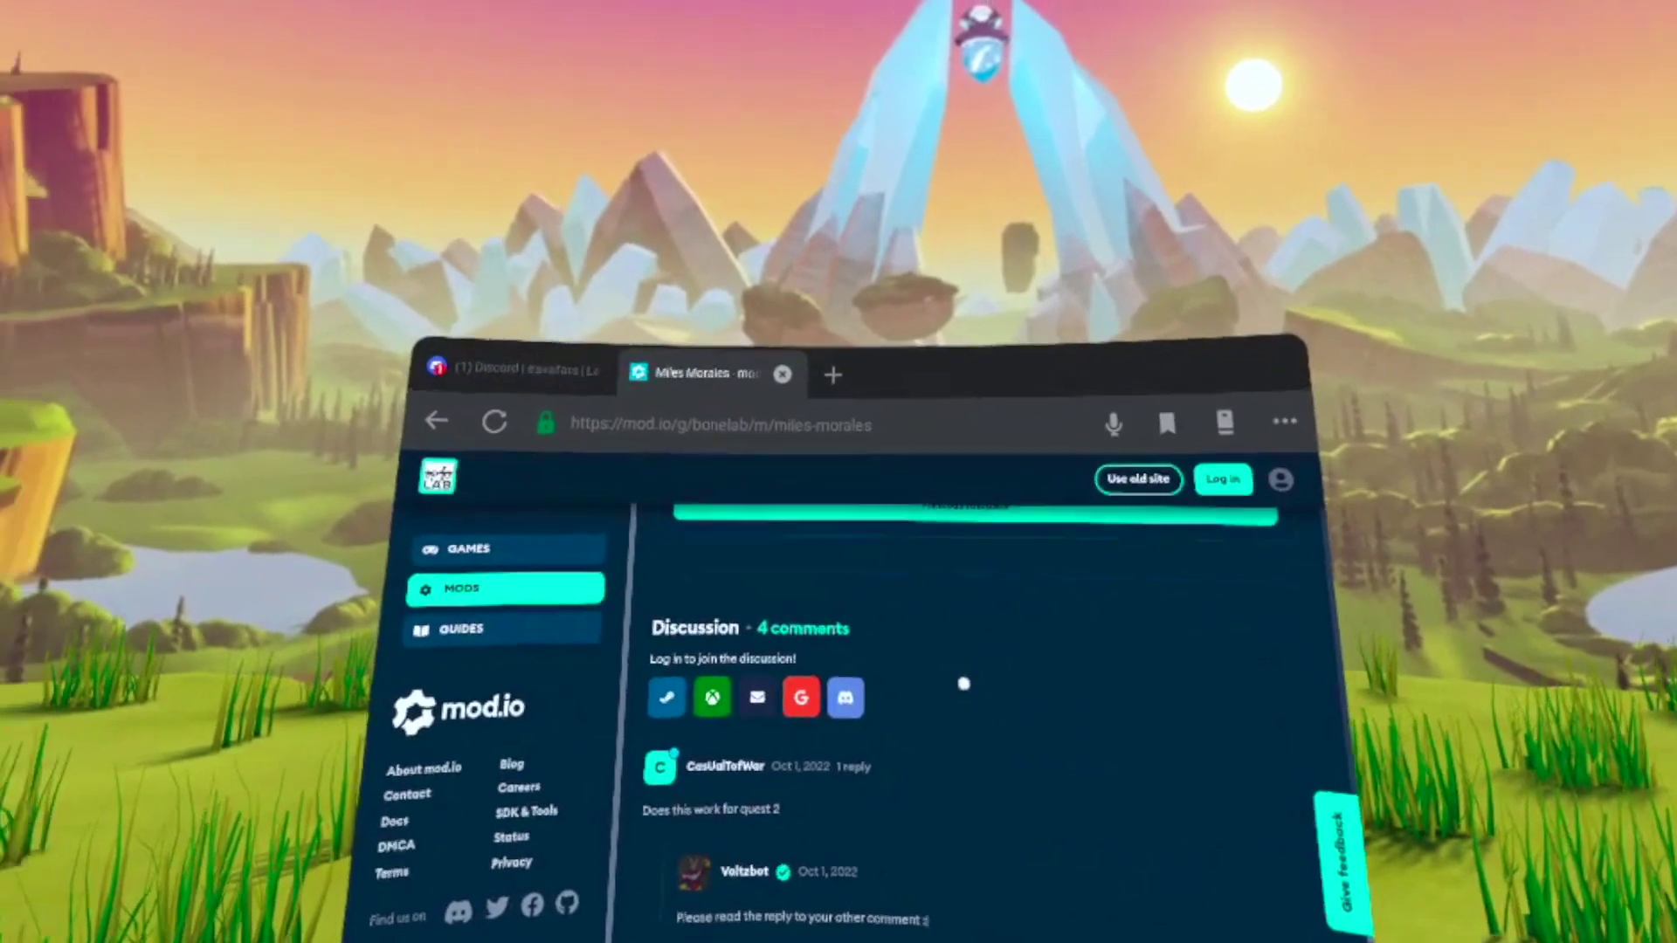
{"action": "scroll", "coordinate": [943, 700], "scroll_direction": "up", "scroll_amount": 3}
{"action": "scroll", "coordinate": [1008, 663], "scroll_direction": "up", "scroll_amount": 1}
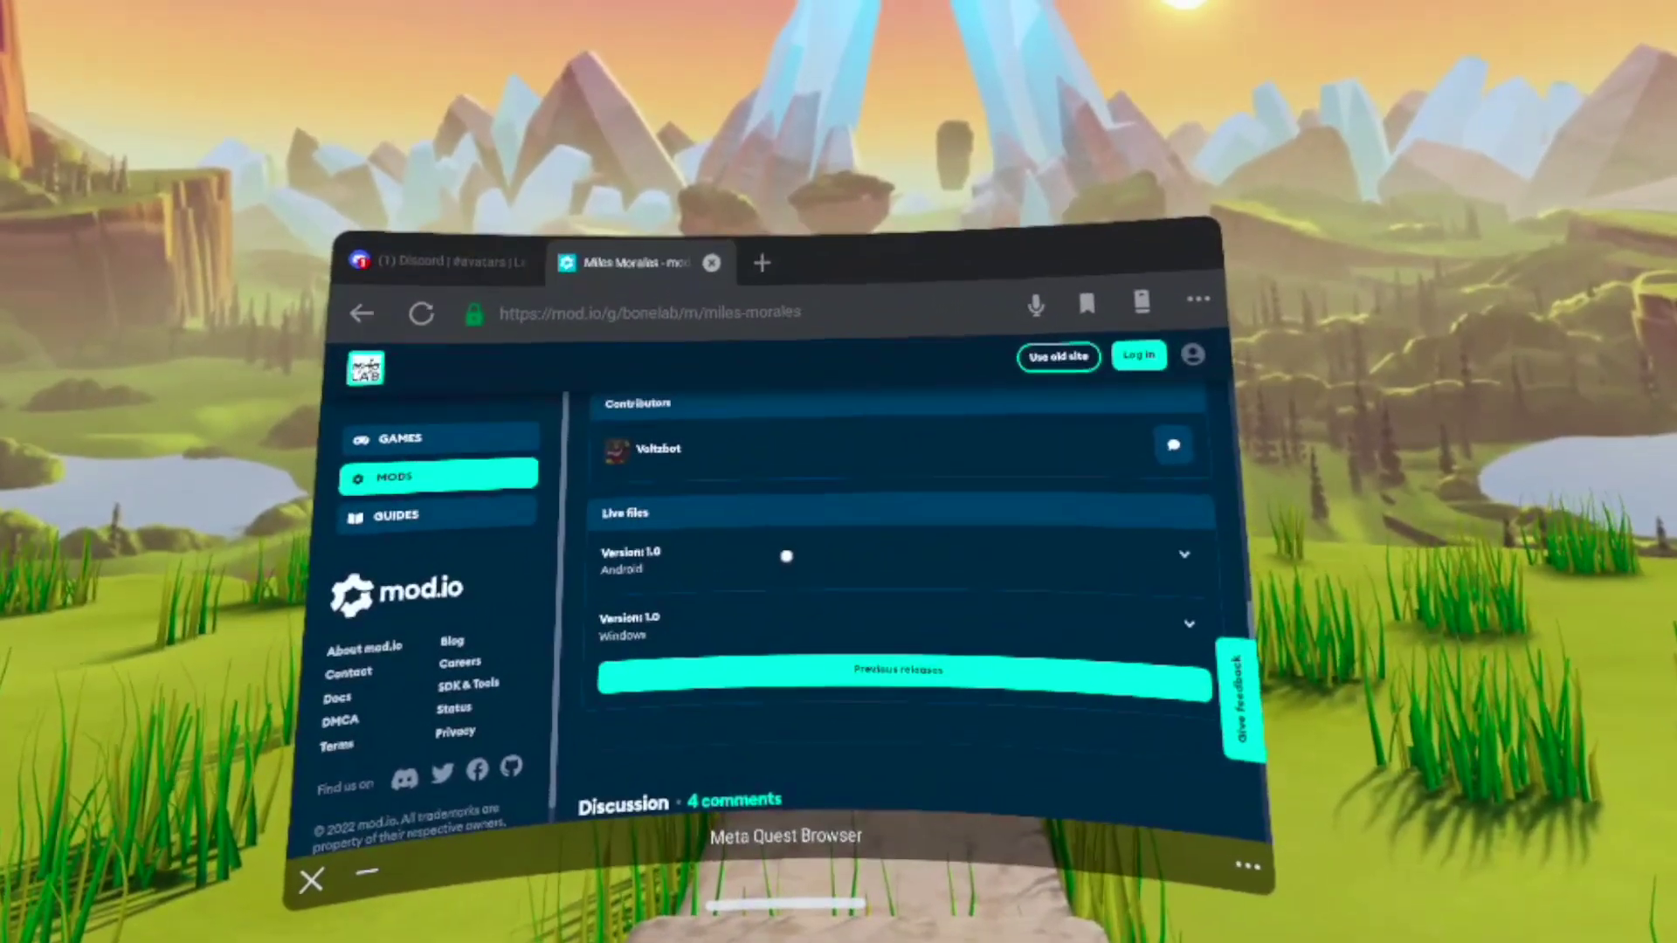
{"action": "scroll", "coordinate": [779, 533], "scroll_direction": "up", "scroll_amount": 1}
Expand the Android version 1.0 file under Live files to reveal milesmorales_quest.zip
{"action": "left_click", "coordinate": [724, 662]}
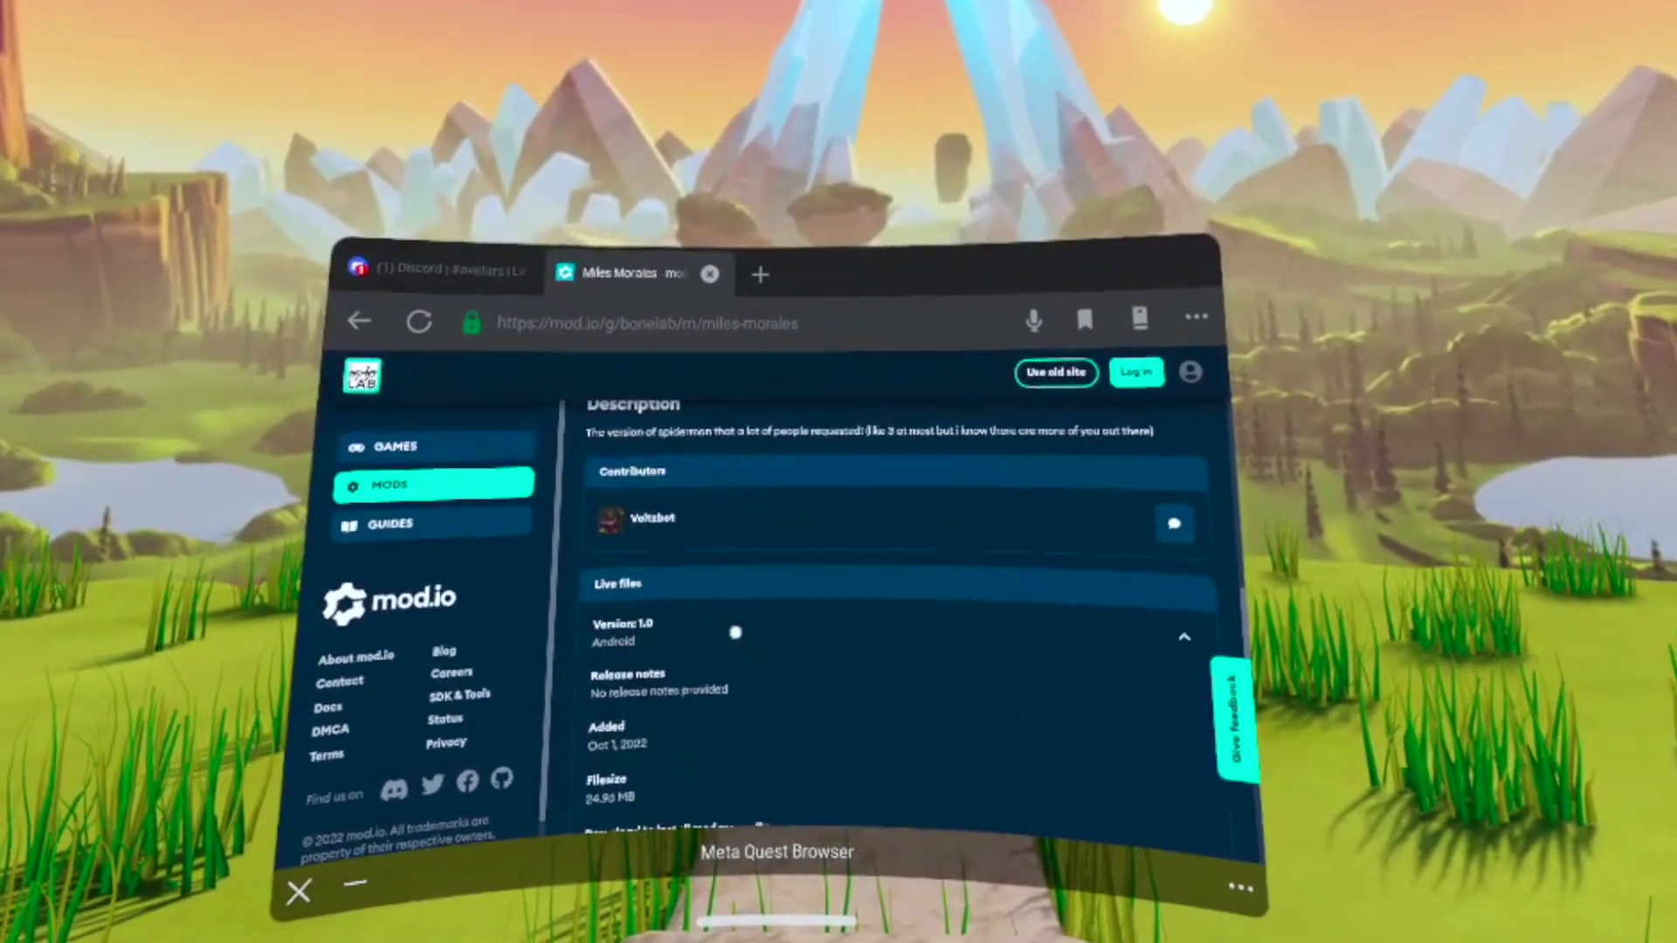
{"action": "scroll", "coordinate": [745, 602], "scroll_direction": "down", "scroll_amount": 2}
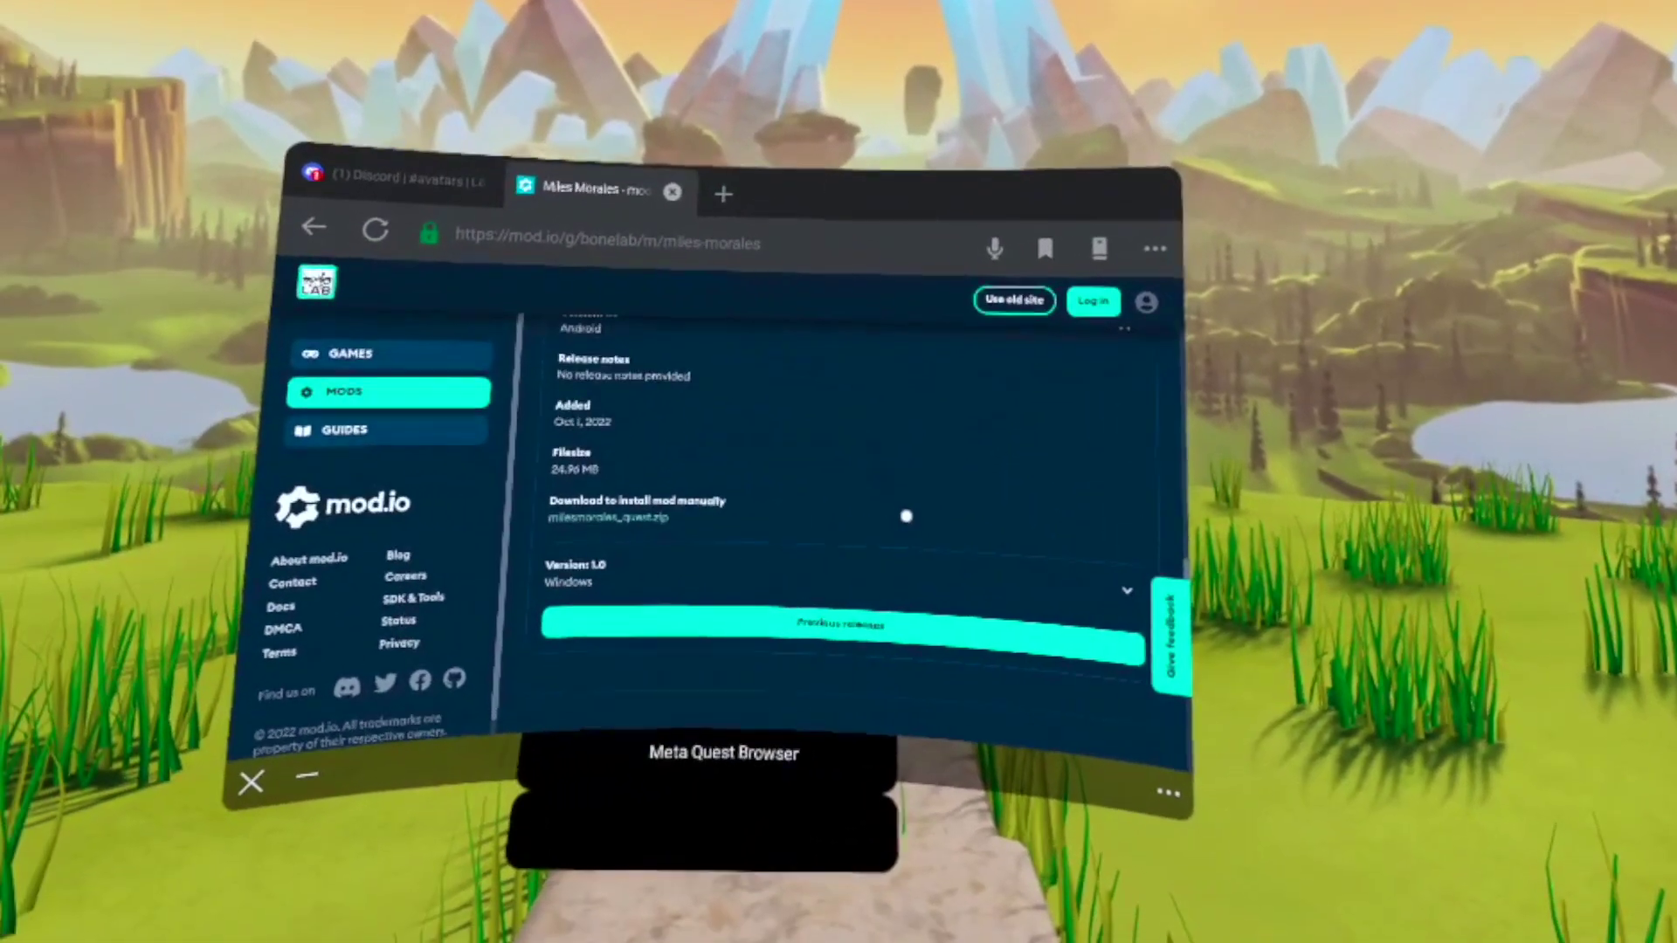
{"action": "scroll", "coordinate": [918, 491], "scroll_direction": "up", "scroll_amount": 3}
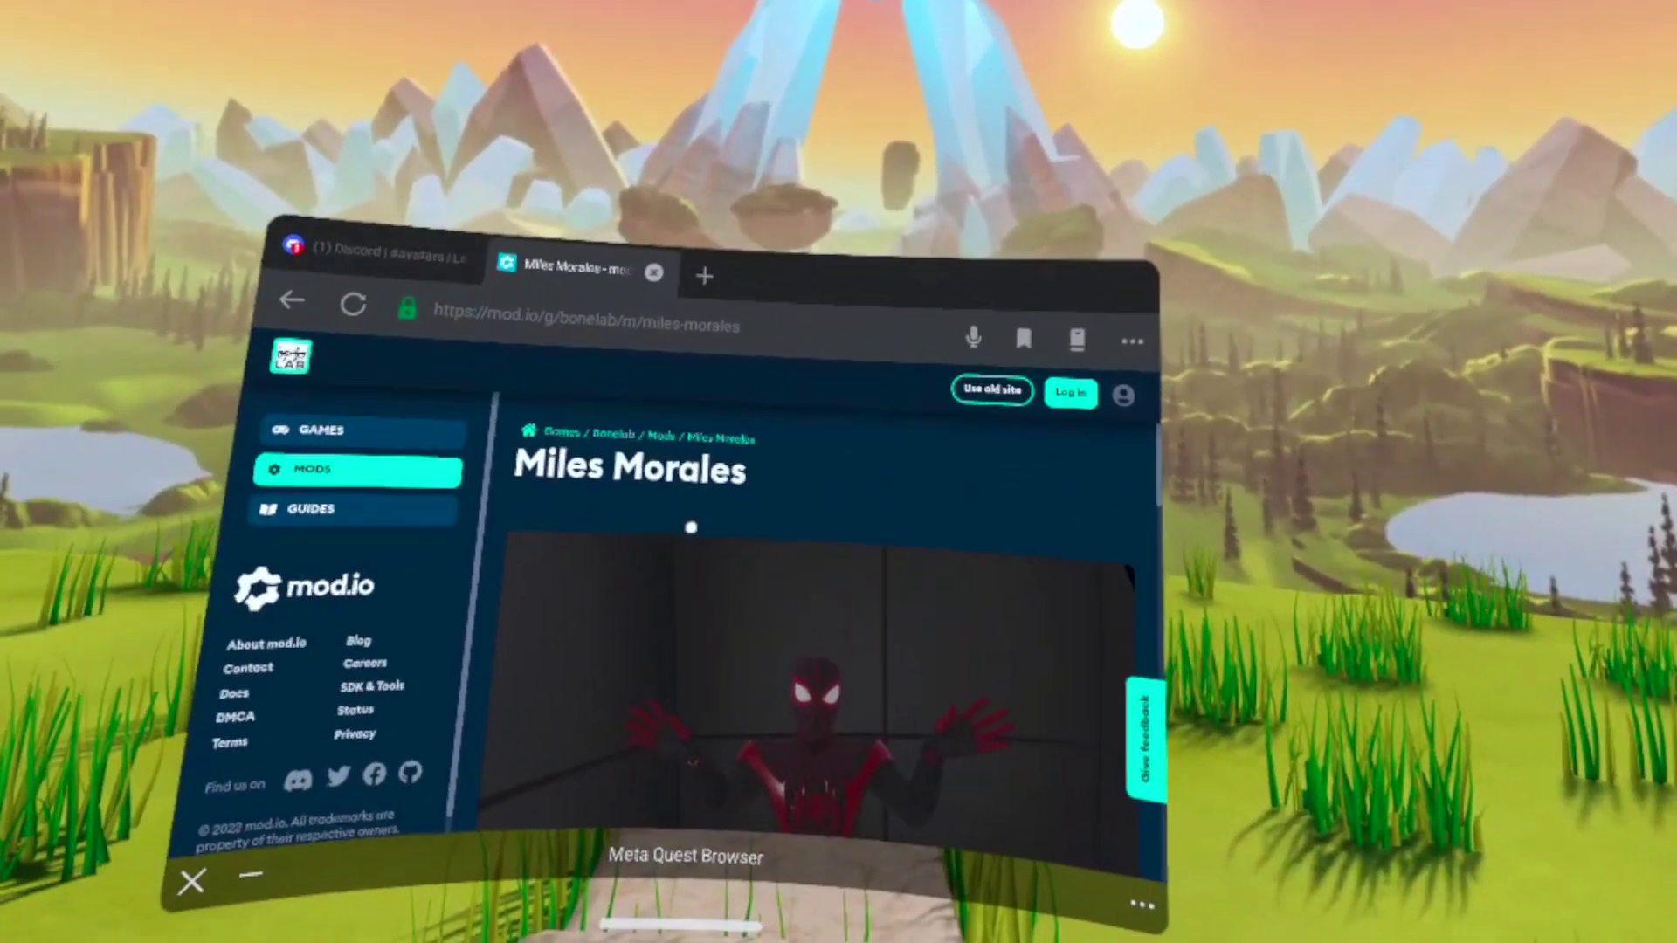
{"action": "scroll", "coordinate": [691, 527], "scroll_direction": "down", "scroll_amount": 5}
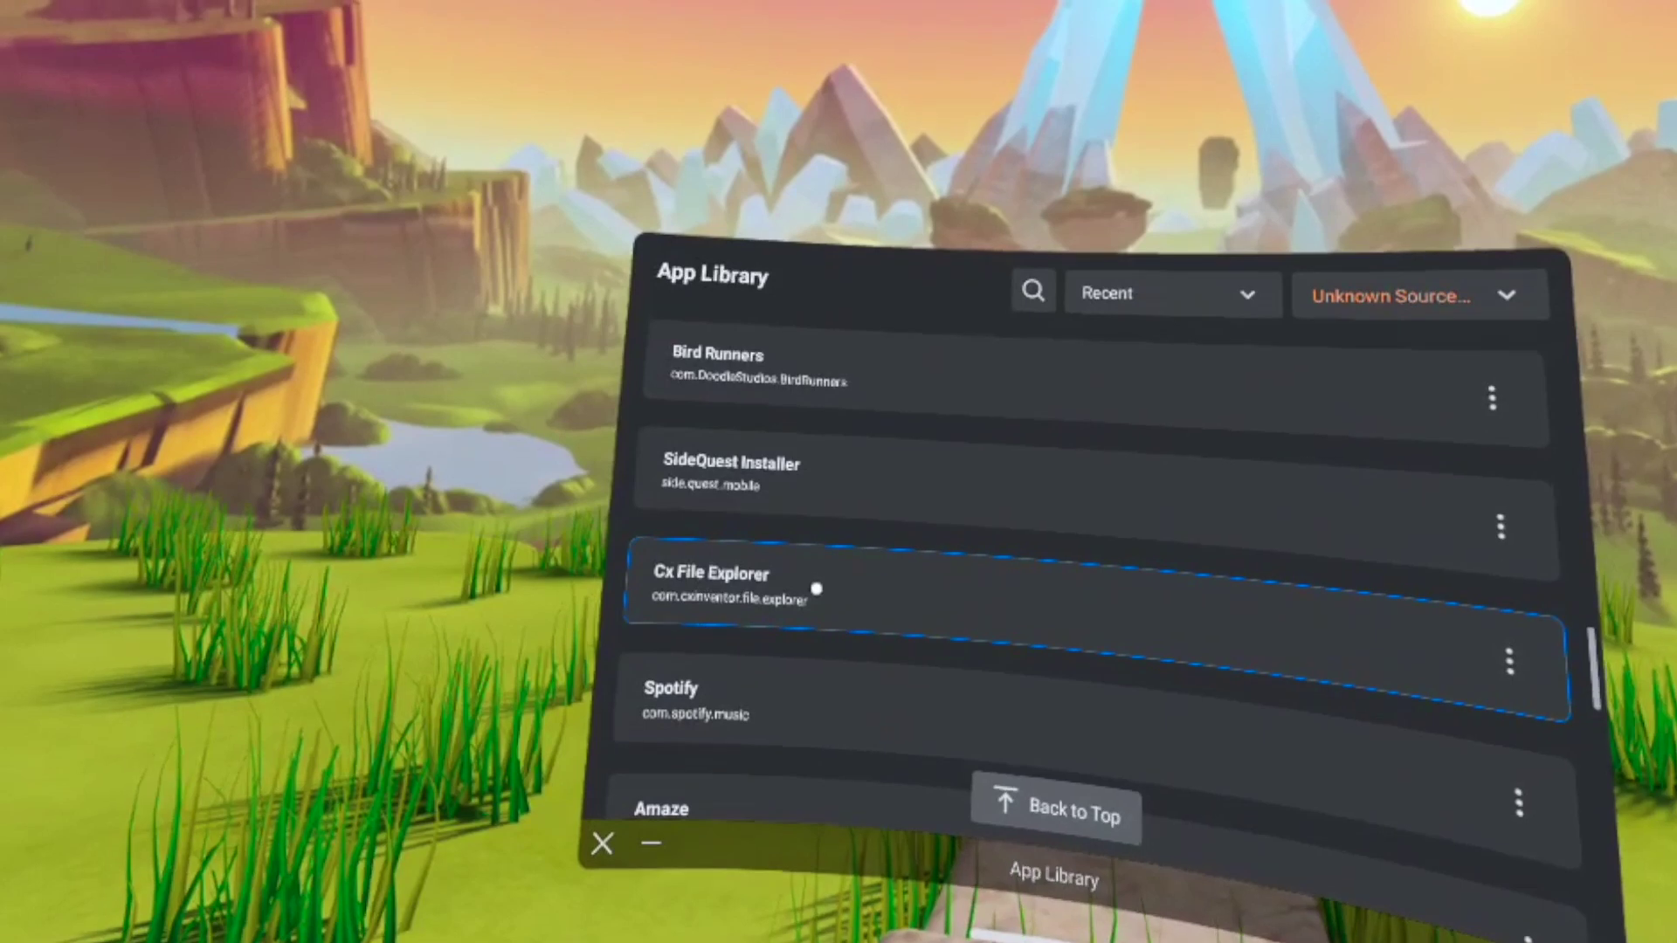
Launch Cx File Explorer and open milesmorales_quest.zip in Downloads
{"action": "left_click", "coordinate": [864, 558]}
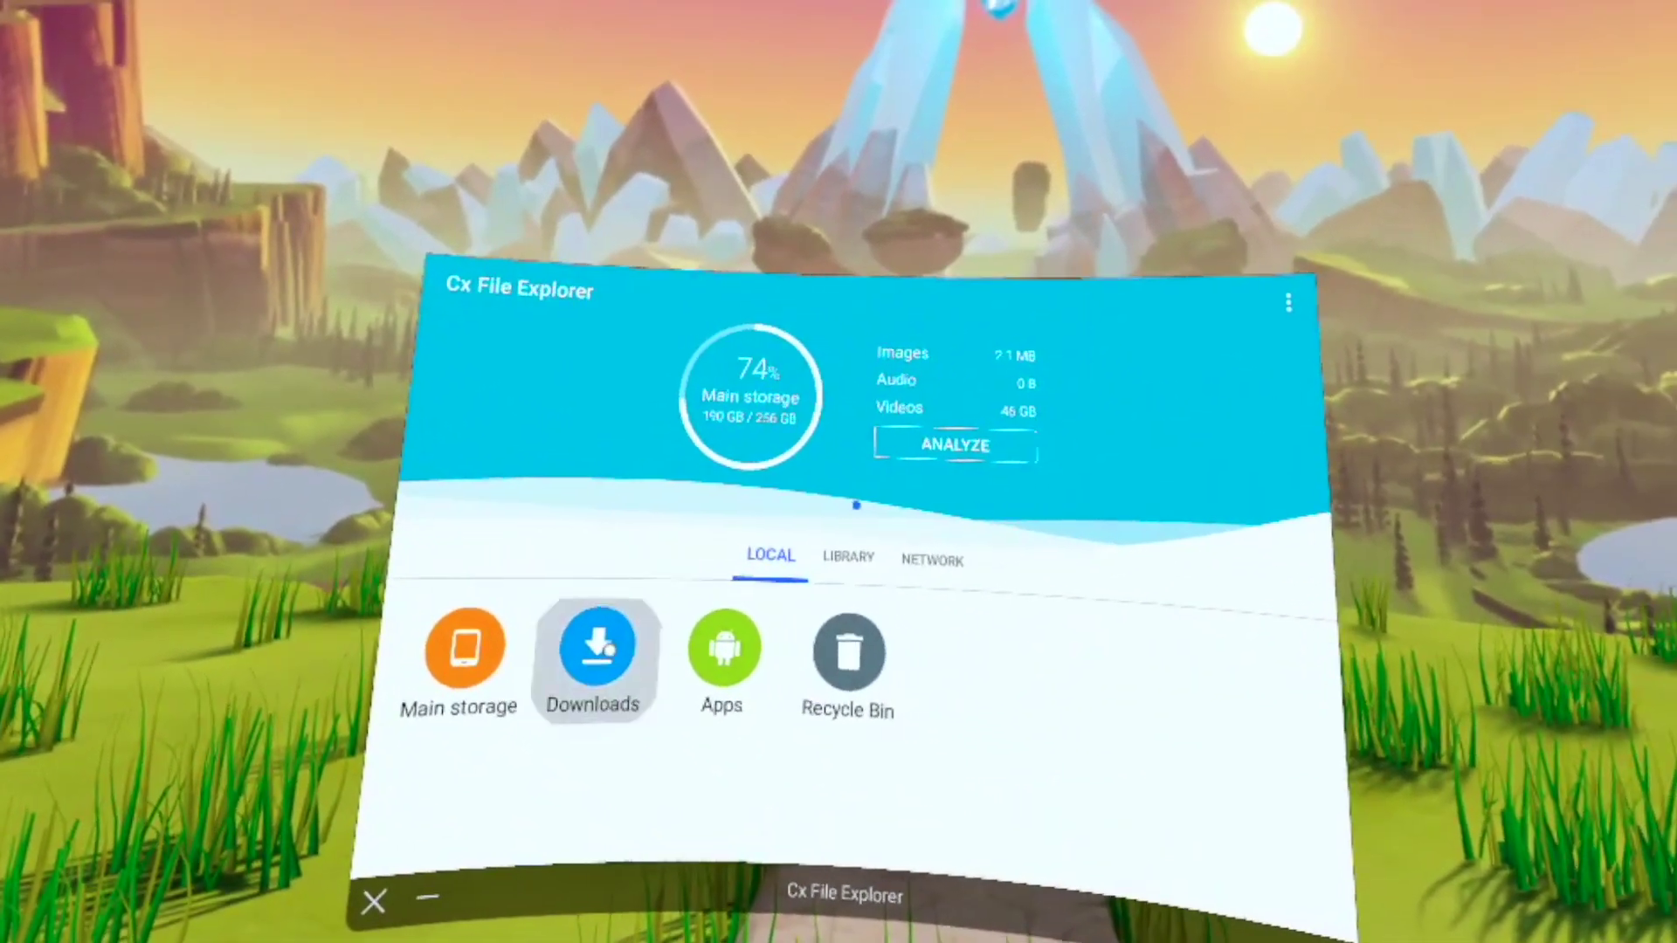
{"action": "left_click", "coordinate": [670, 555]}
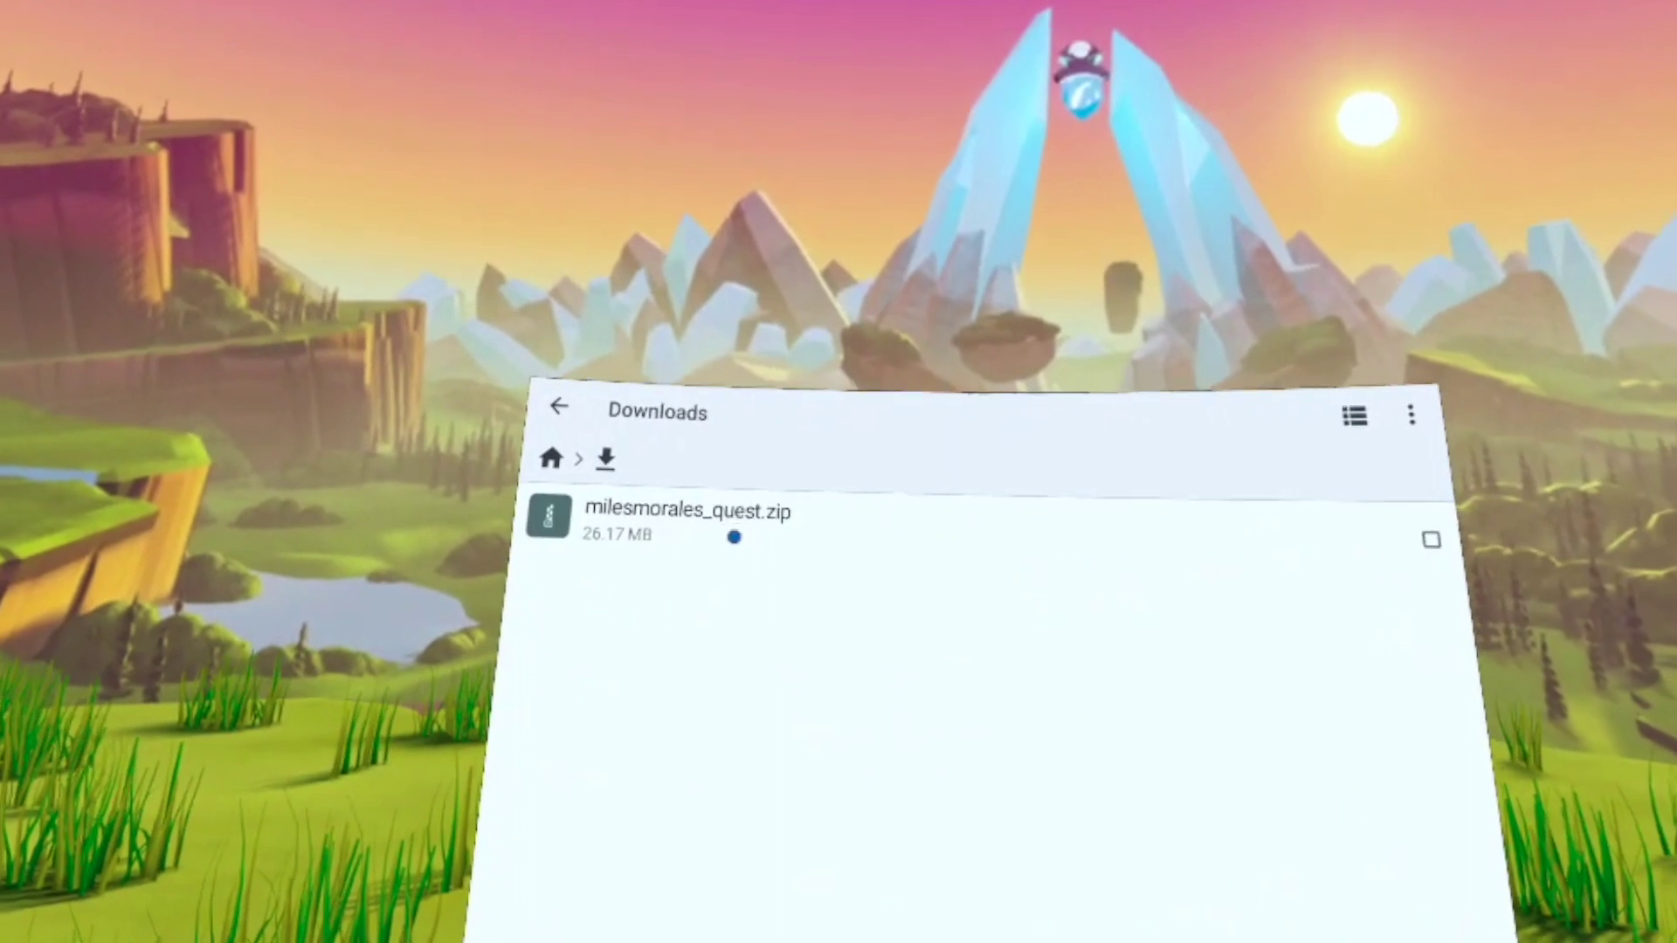
{"action": "left_click", "coordinate": [733, 536]}
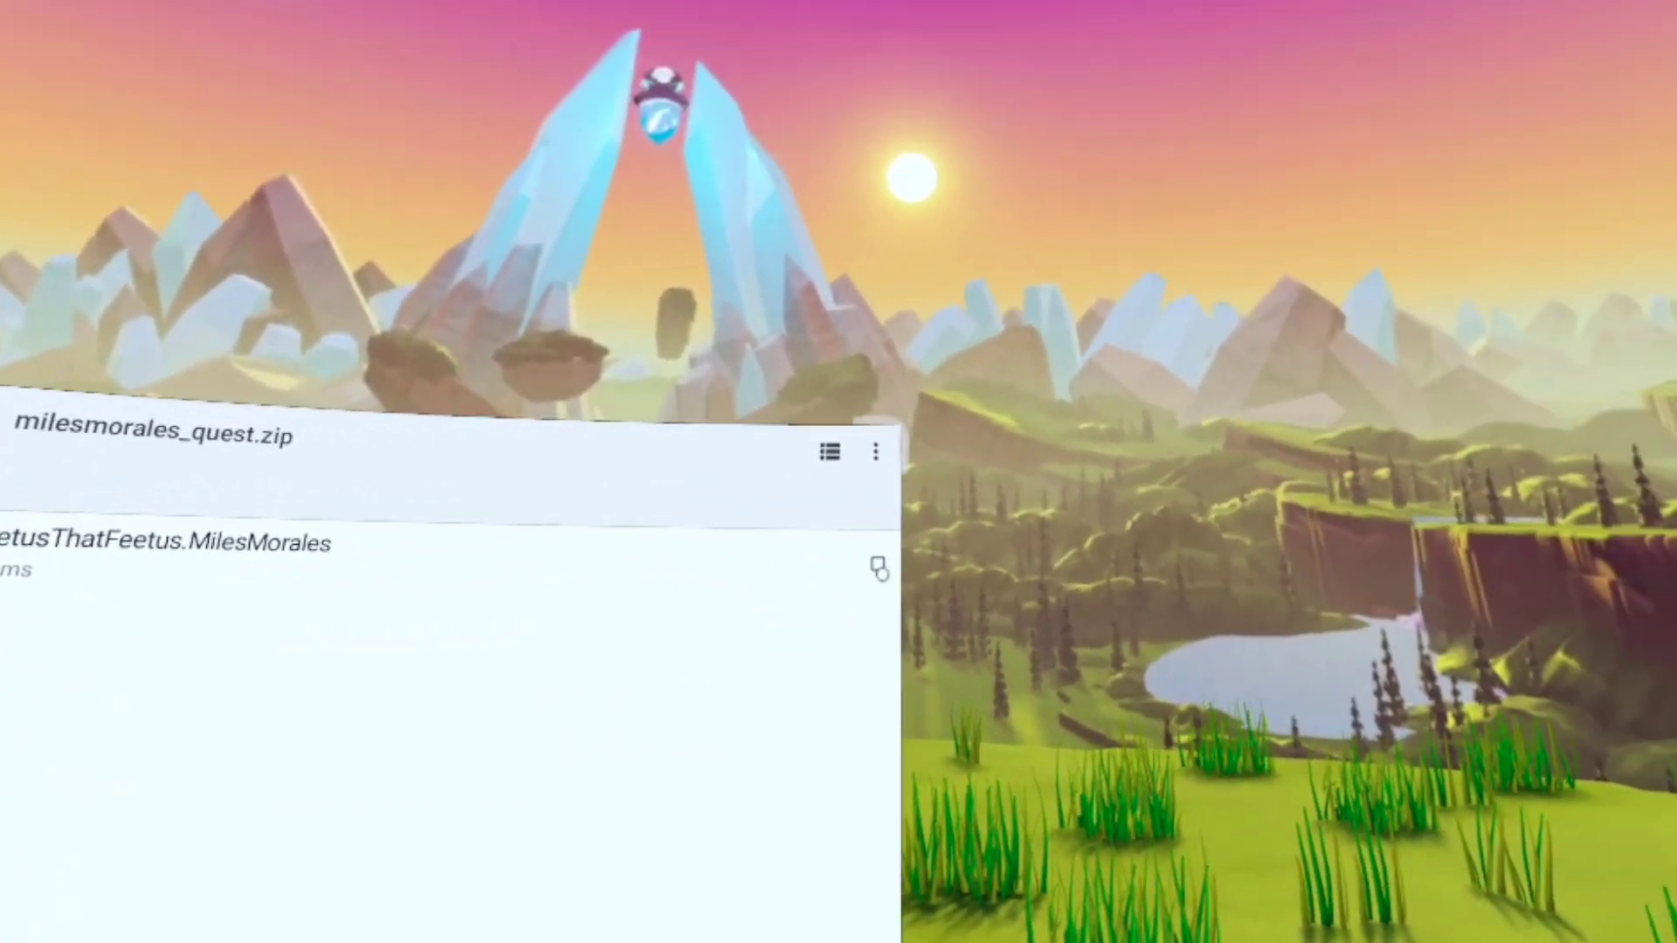
Mark the YeetusThatFeetus.MilesMorales folder for moving and return to the storage home screen
{"action": "left_click", "coordinate": [1420, 551]}
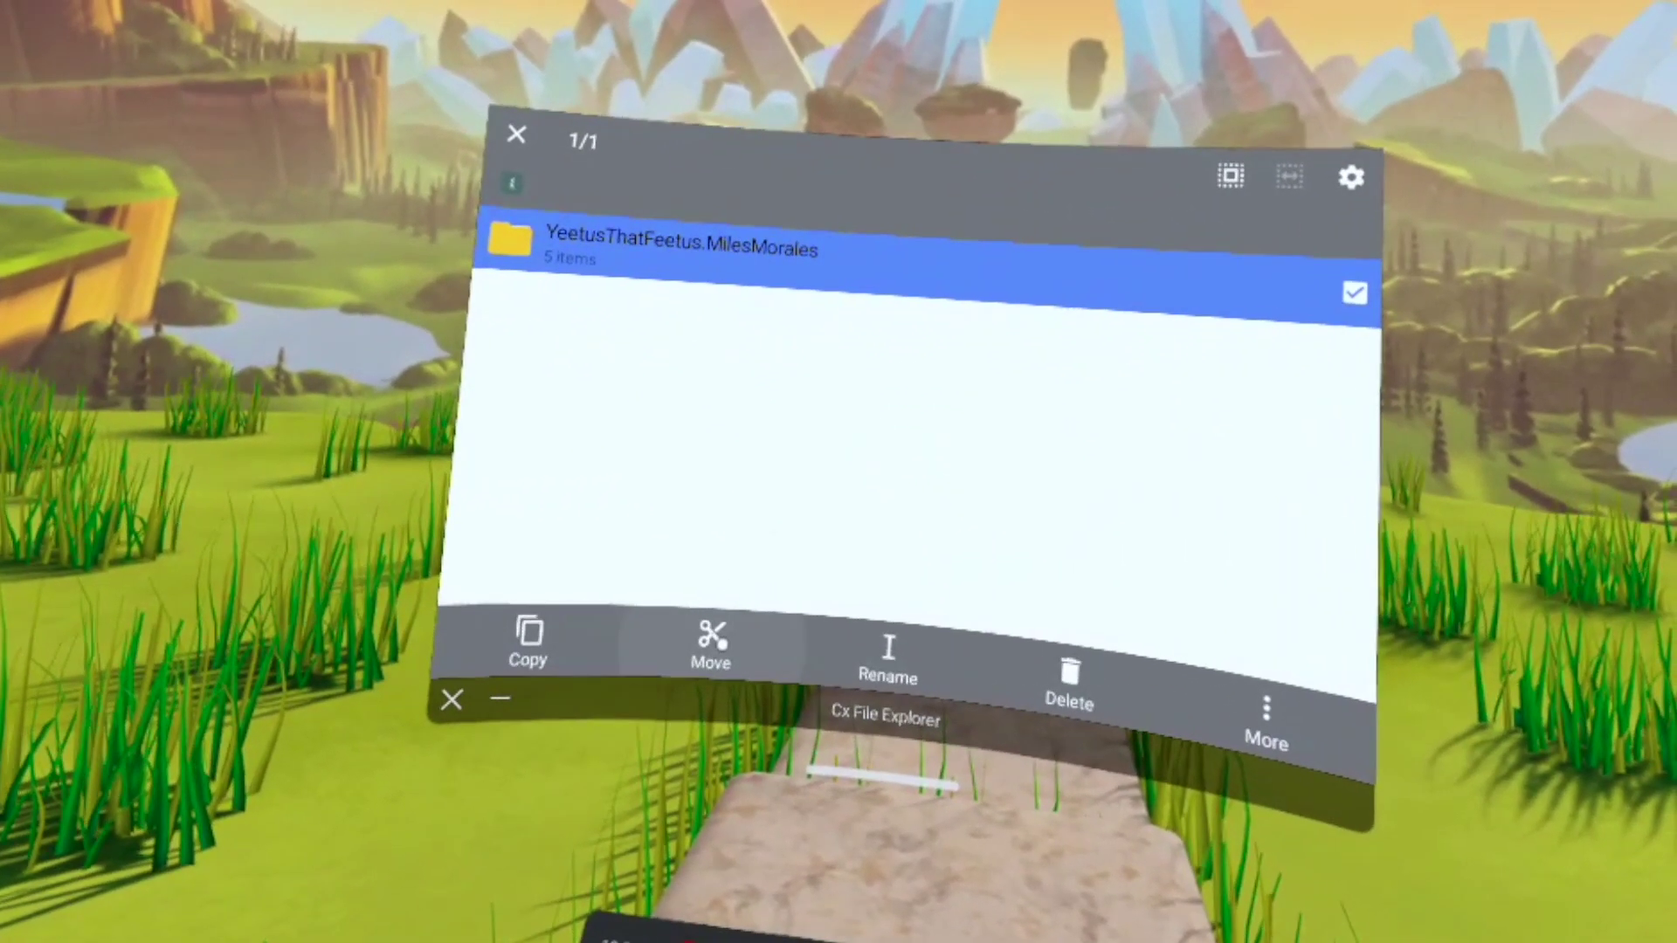
{"action": "left_click", "coordinate": [712, 642]}
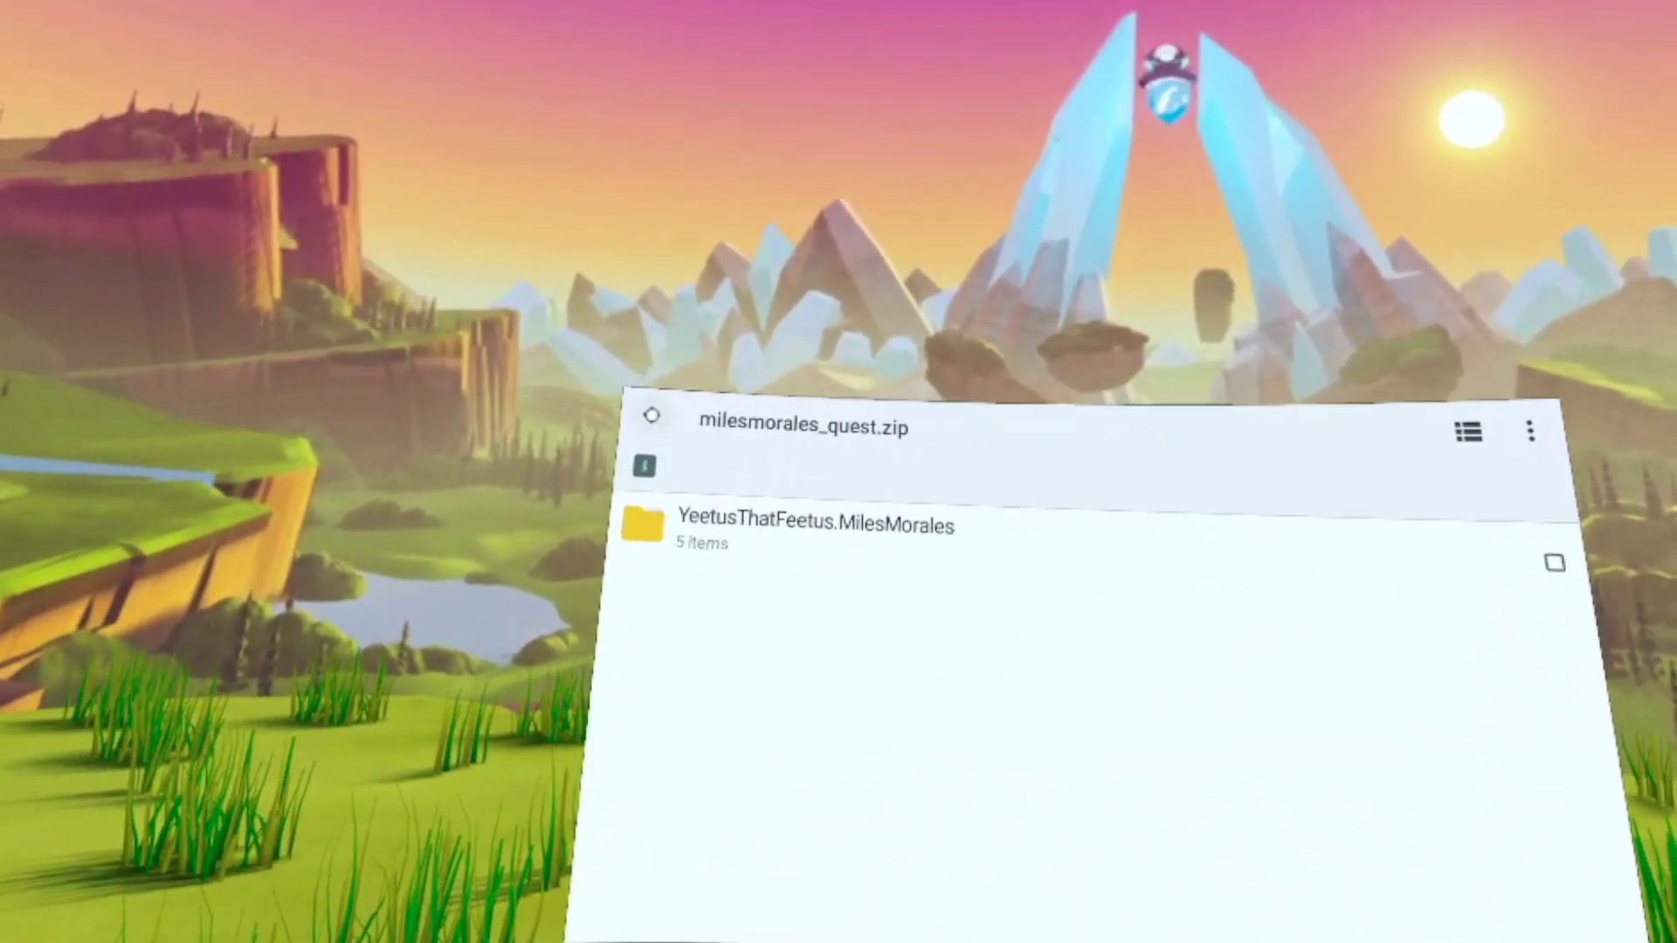
{"action": "left_click", "coordinate": [652, 428]}
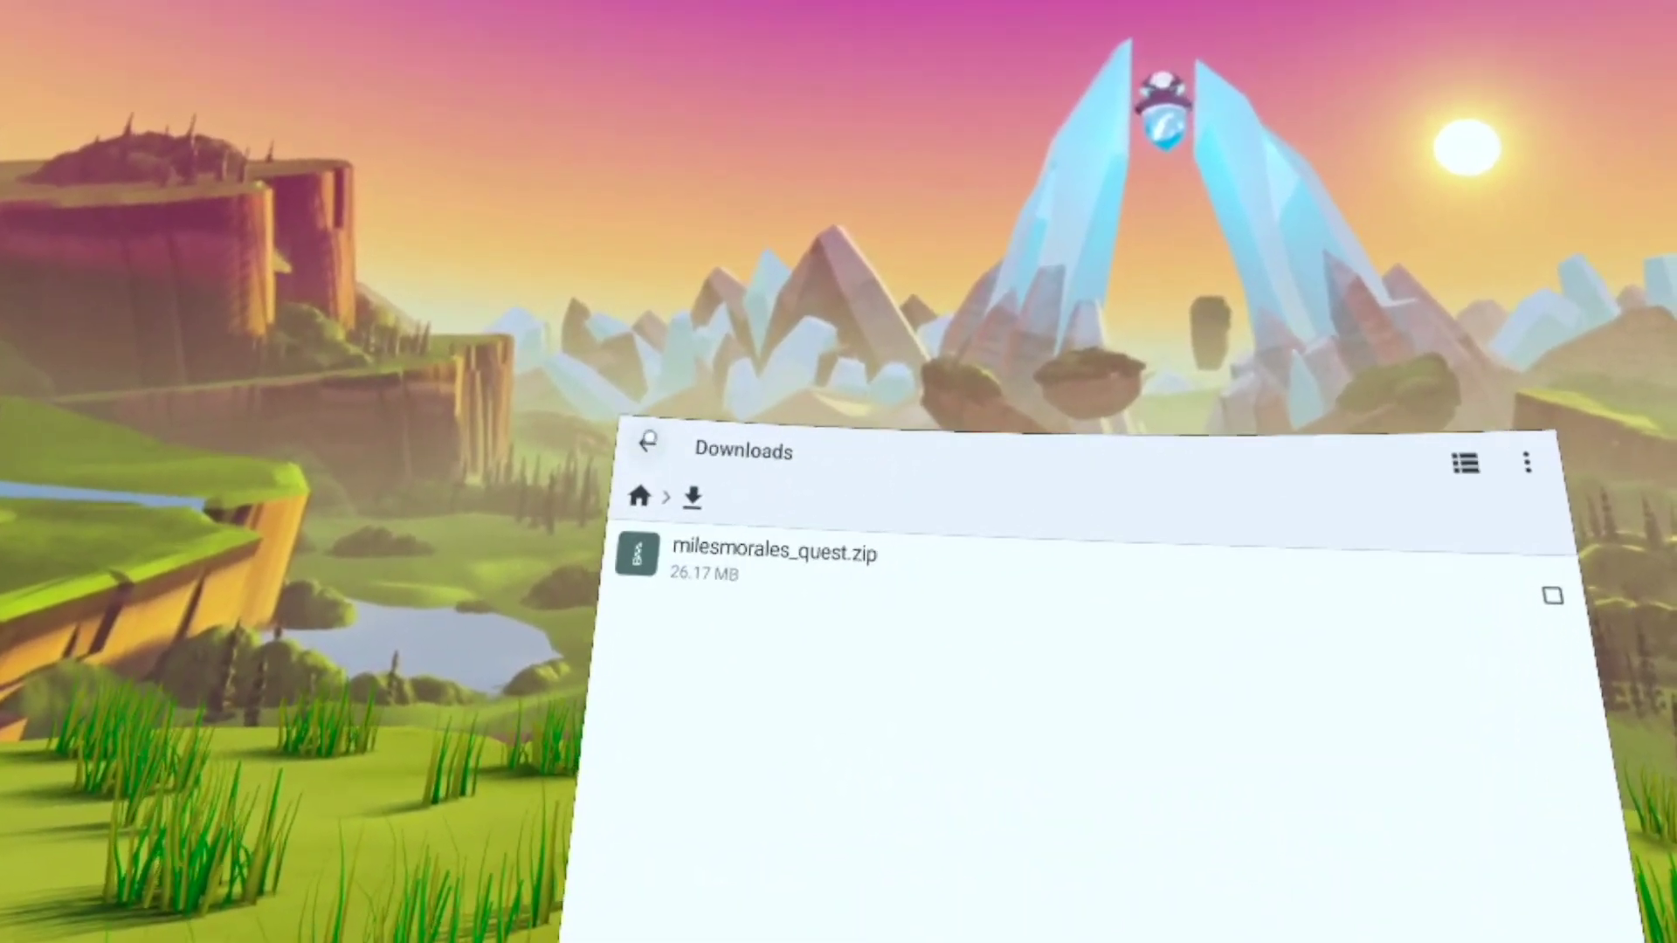
{"action": "left_click", "coordinate": [647, 442]}
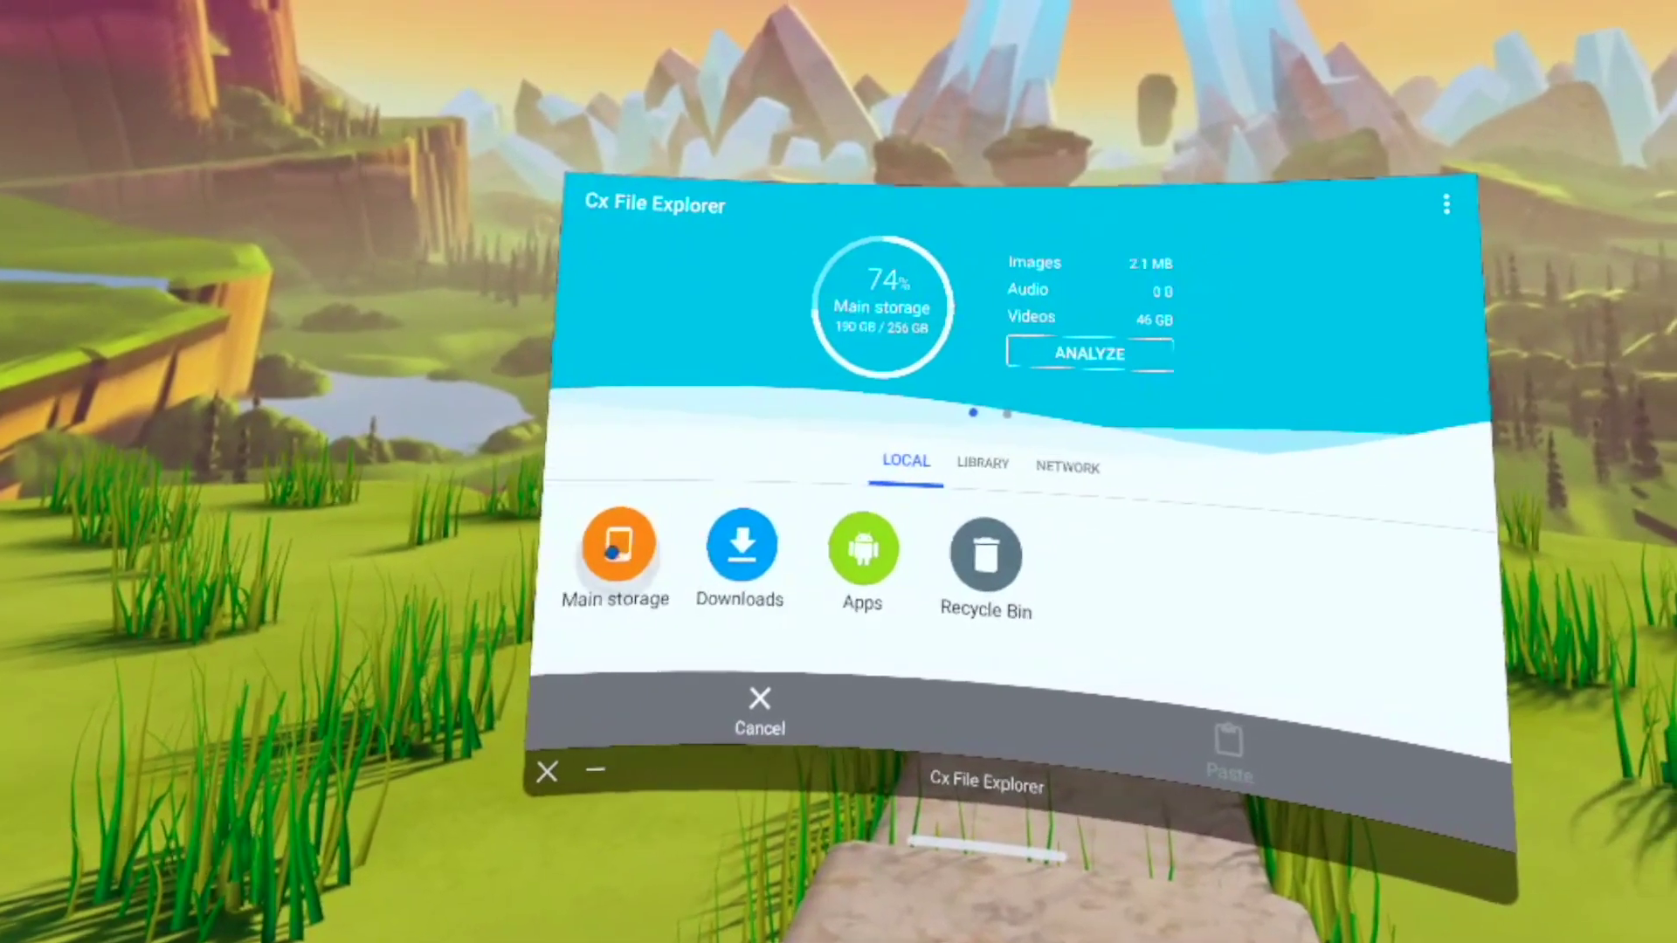
Paste YeetusThatFeetus.MilesMorales into Main storage's com.StressLevelZero.BONELAB/files/Mods folder
{"action": "left_click", "coordinate": [629, 529]}
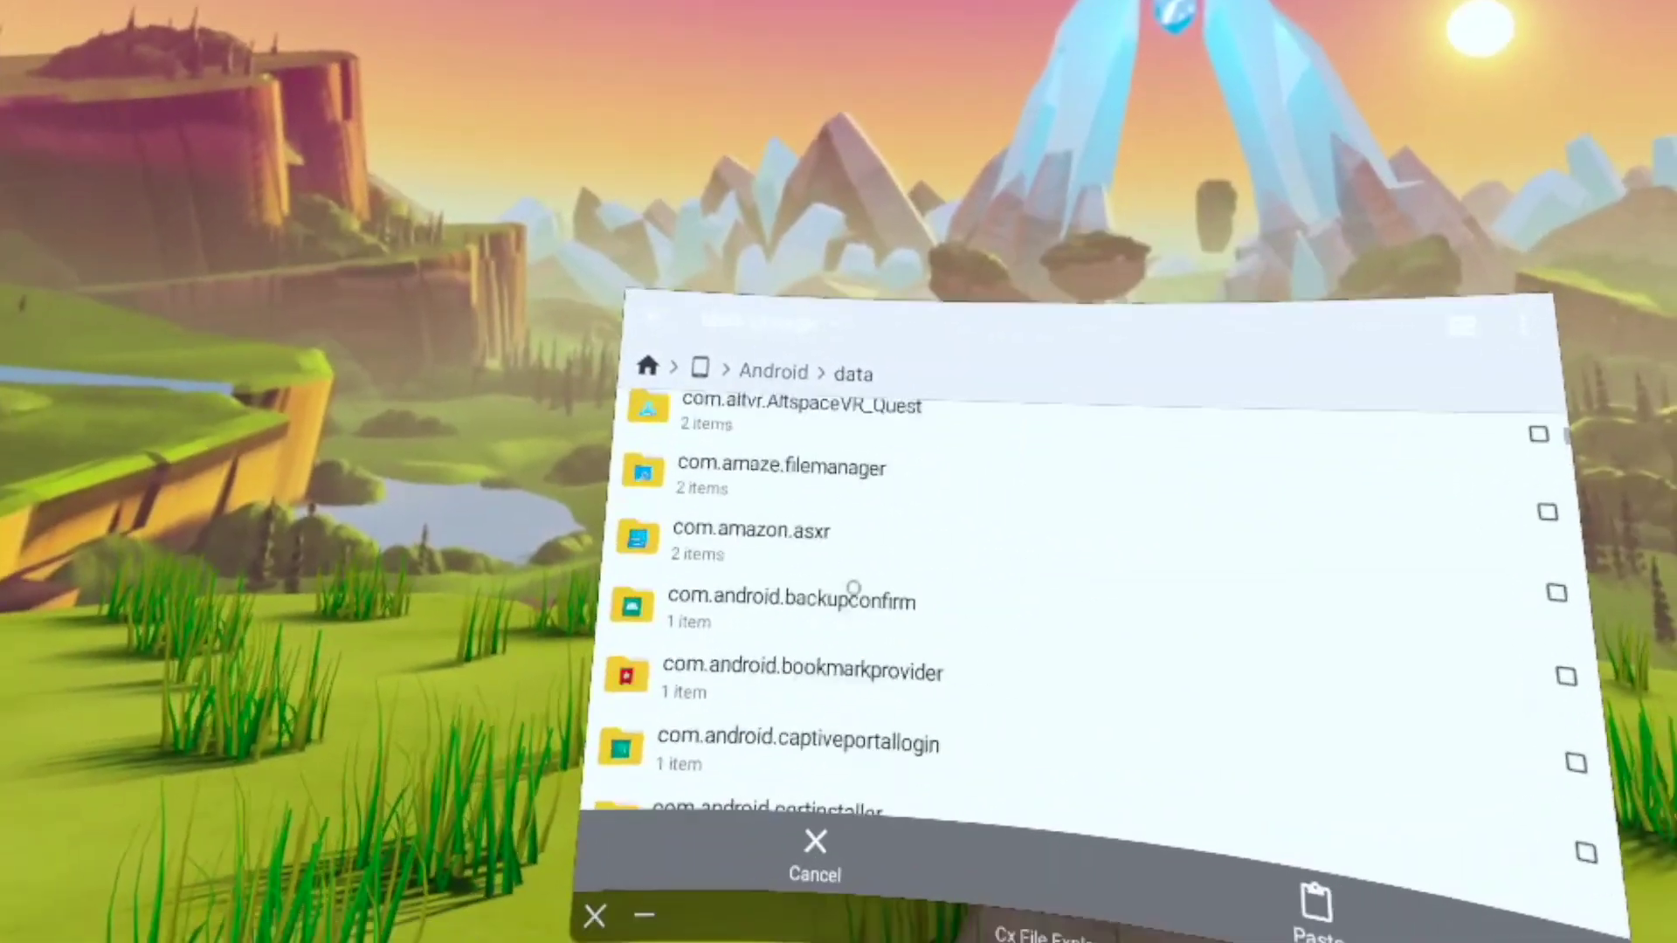
{"action": "scroll", "coordinate": [738, 602], "scroll_direction": "down", "scroll_amount": 20}
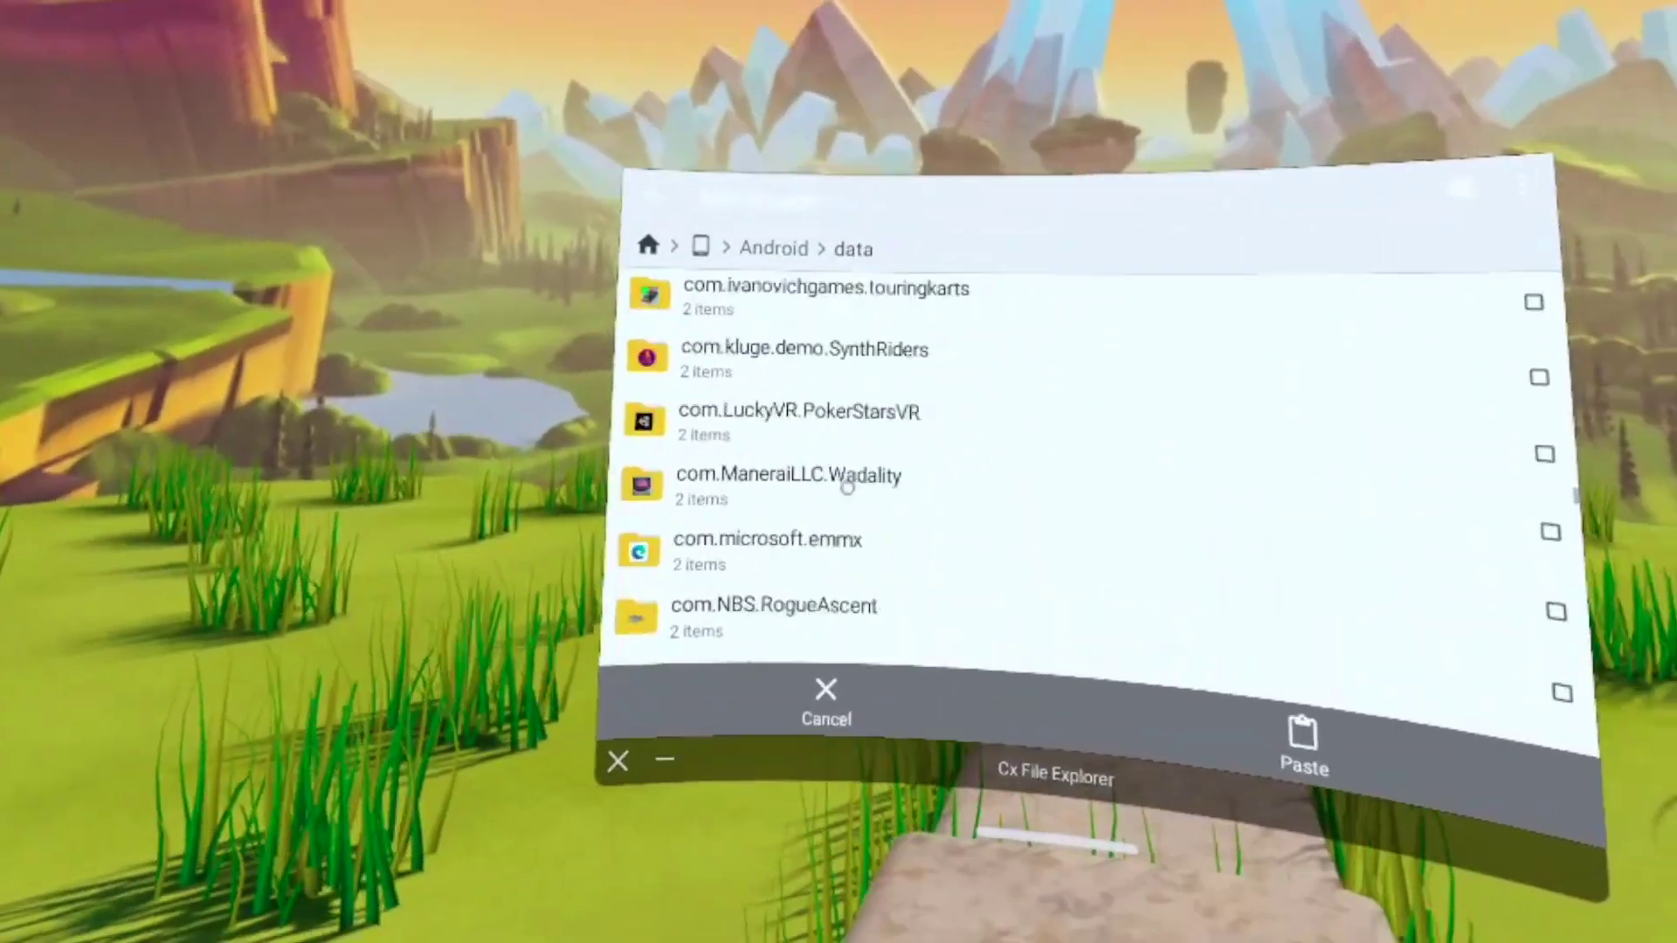
{"action": "scroll", "coordinate": [772, 541], "scroll_direction": "down", "scroll_amount": 15}
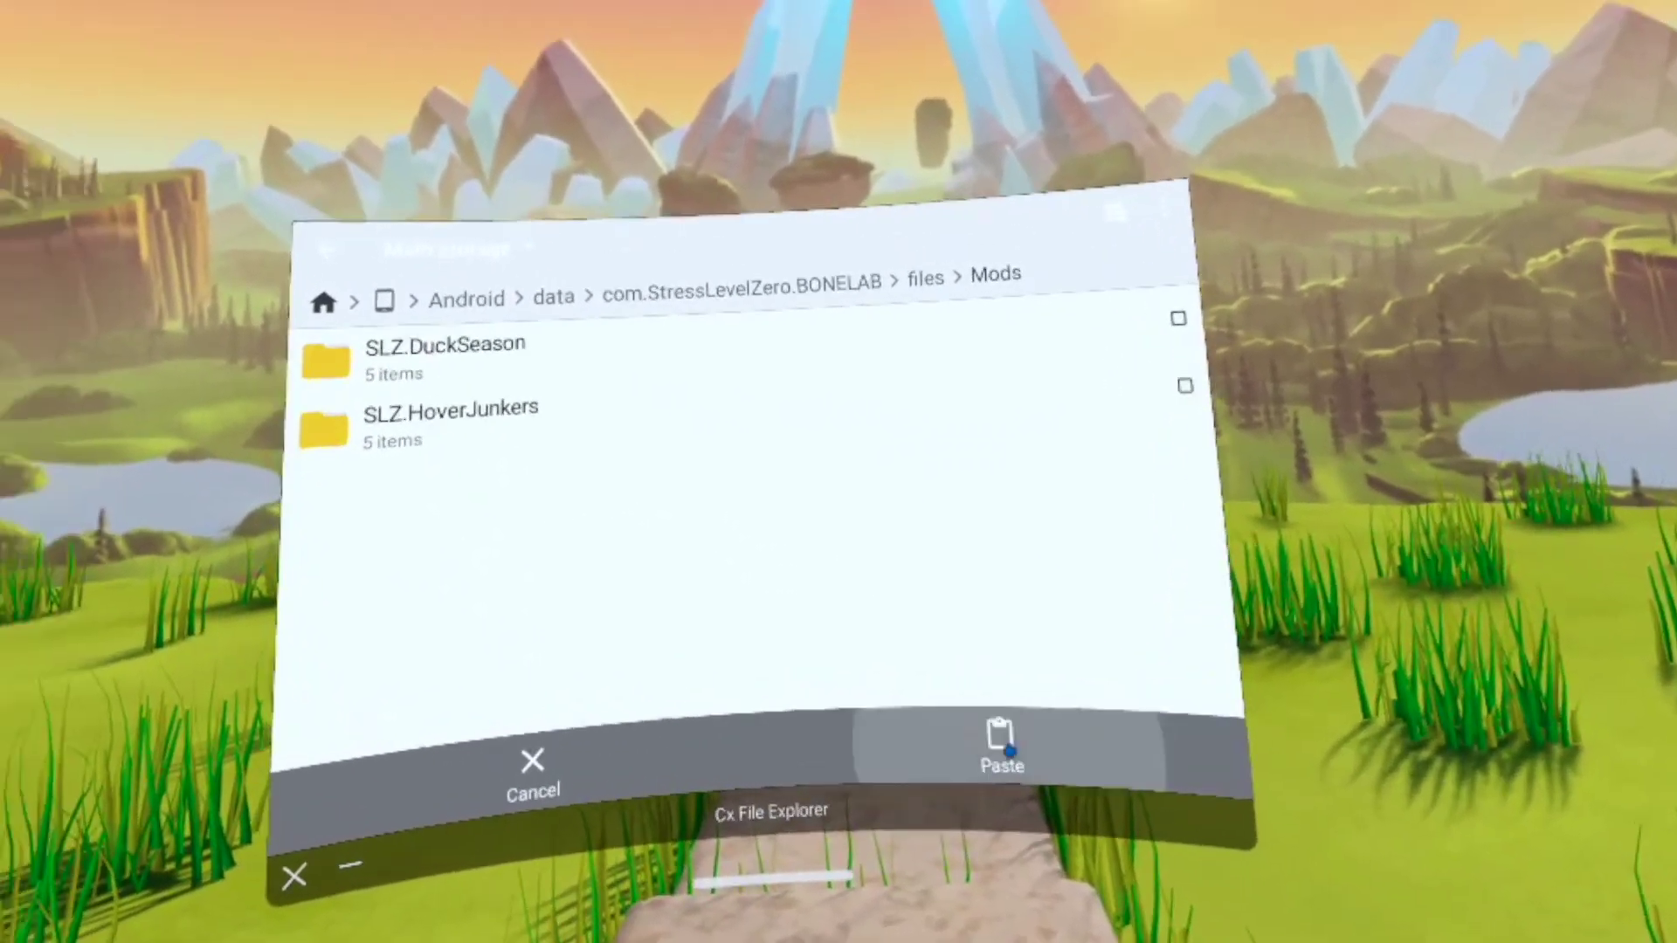
{"action": "left_click", "coordinate": [999, 736]}
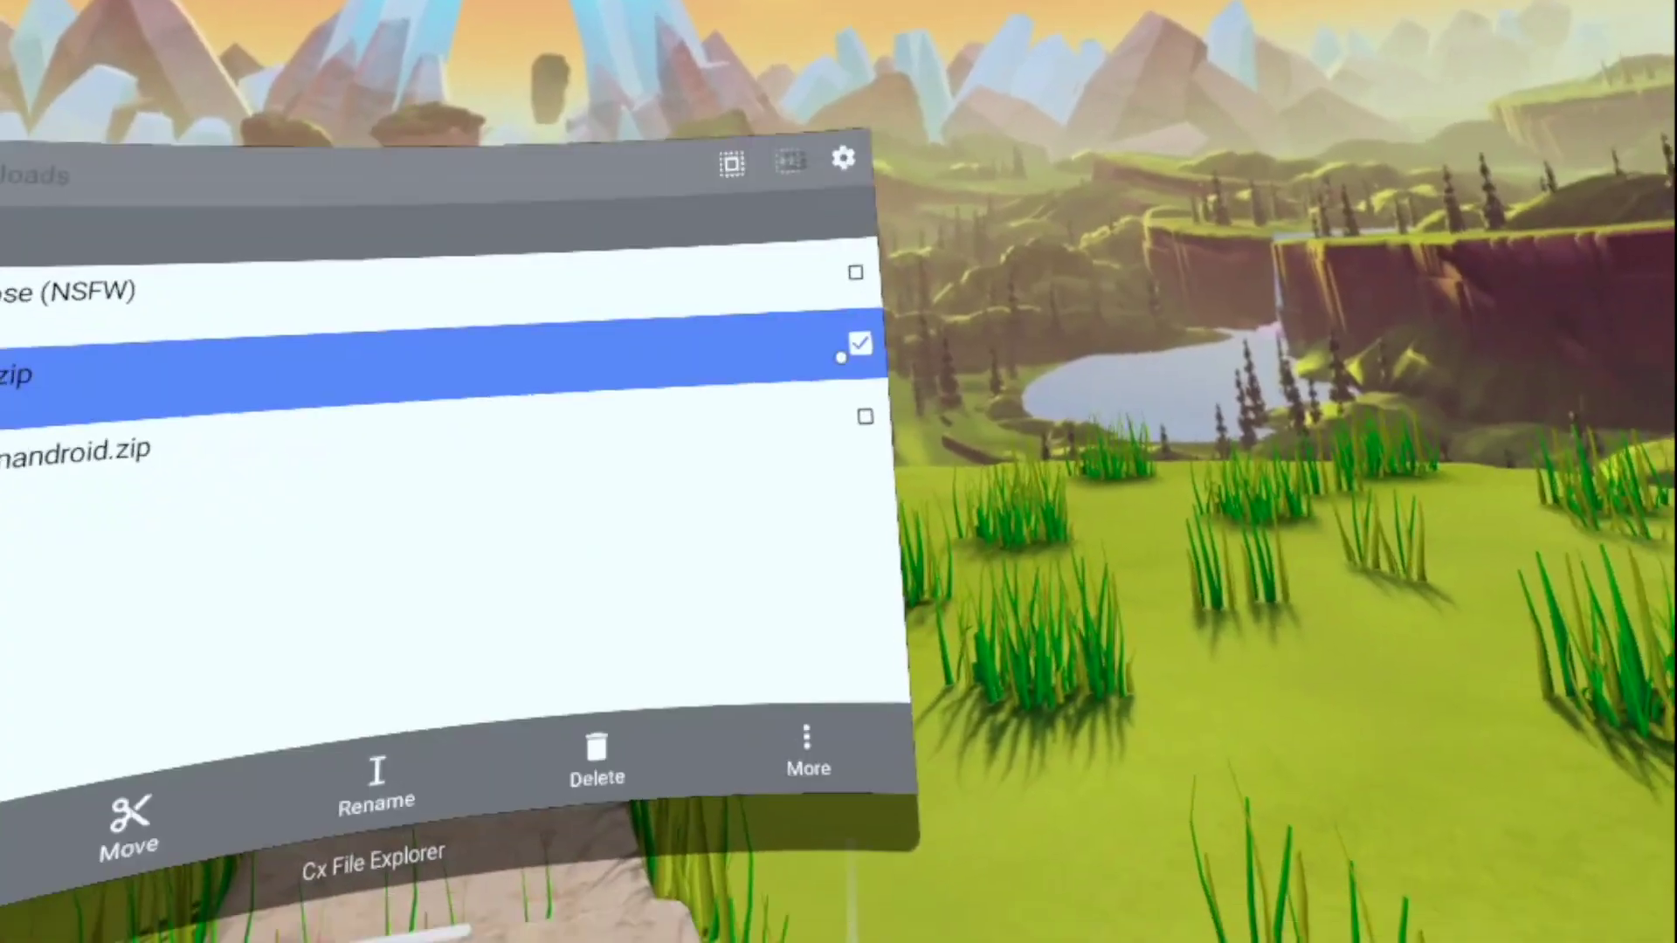
Extract dvansfw.zip into Downloads, then send the zip to the Recycle Bin
{"action": "left_click", "coordinate": [806, 747]}
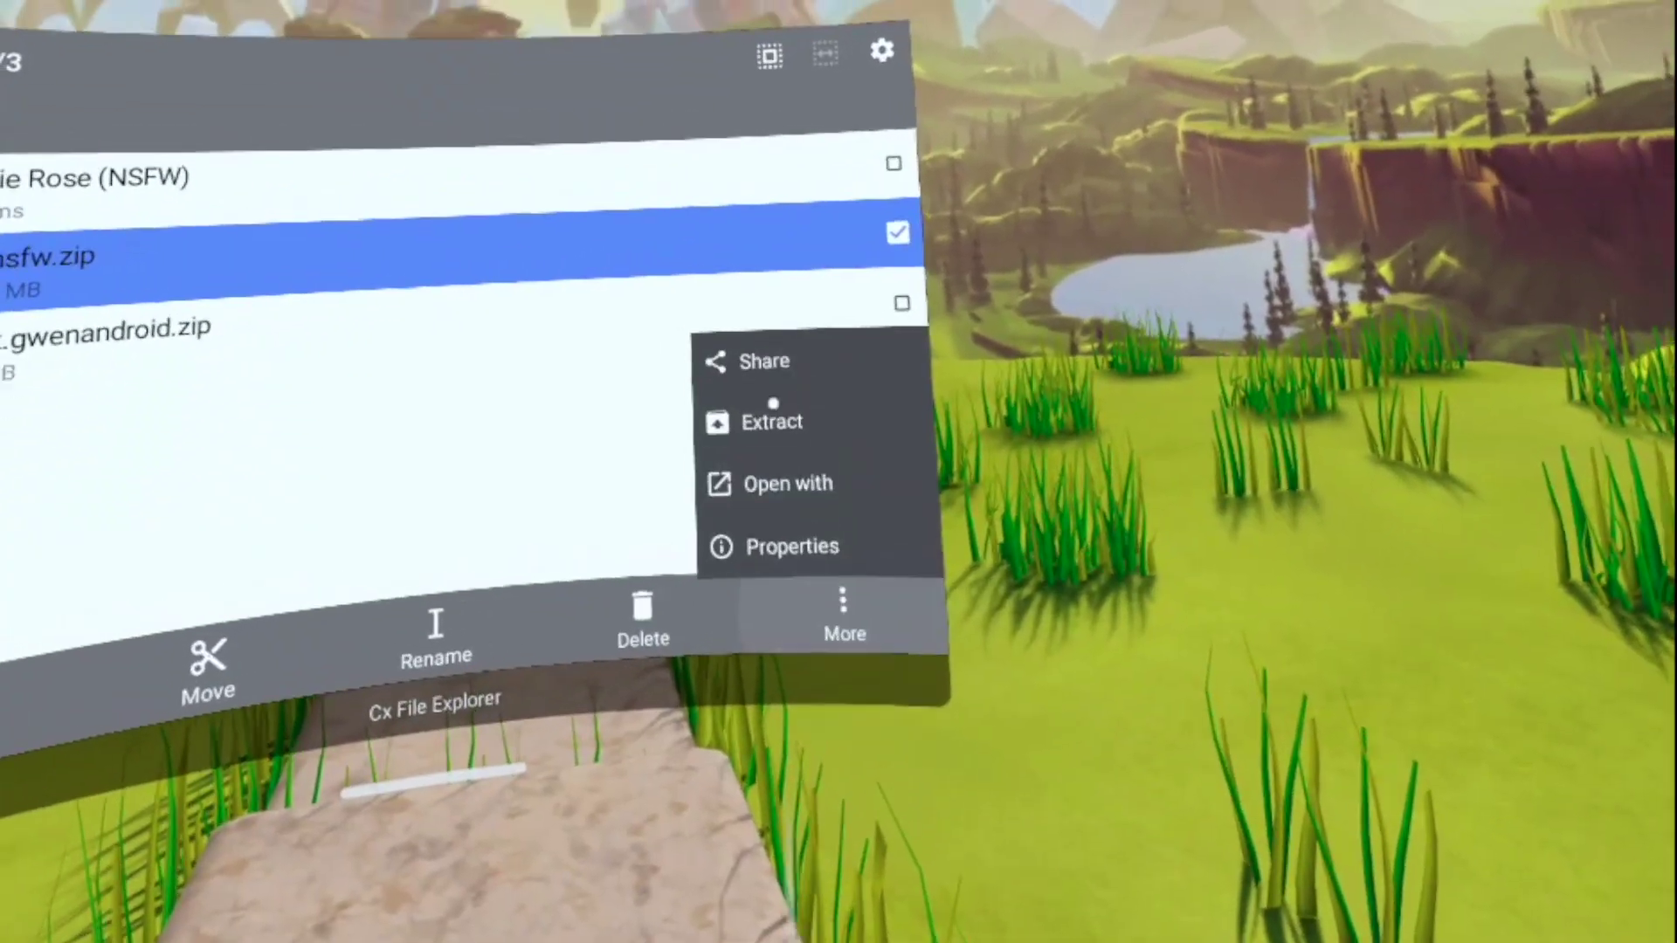
{"action": "left_click", "coordinate": [768, 410]}
{"action": "left_click", "coordinate": [684, 390]}
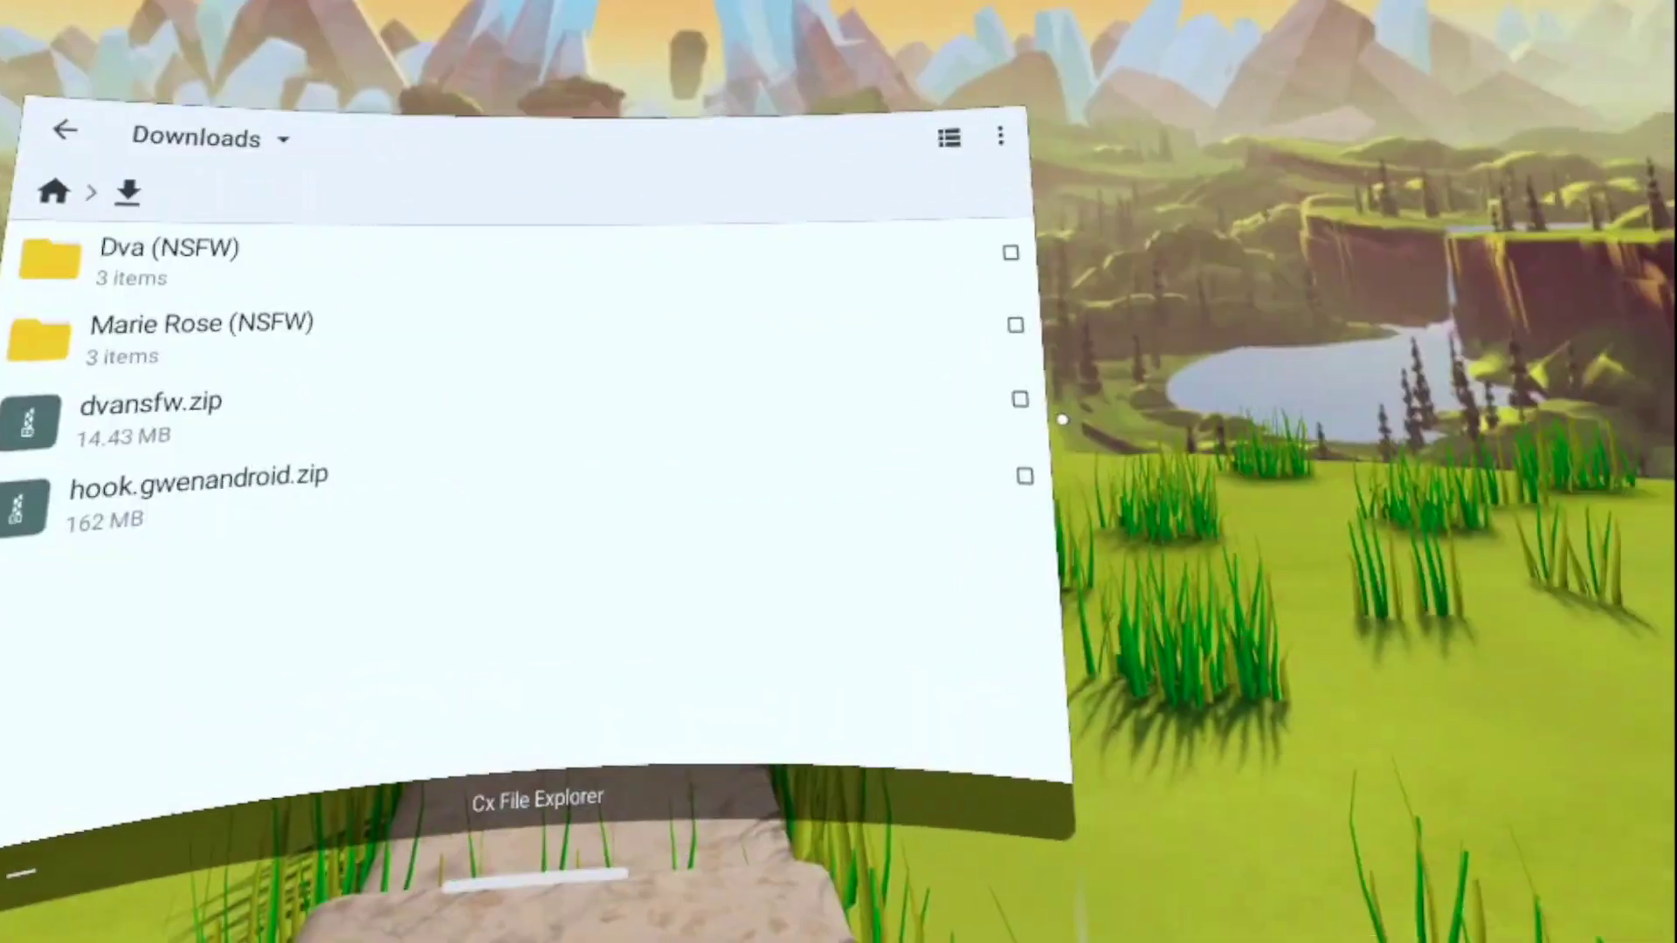
{"action": "left_click", "coordinate": [1334, 413]}
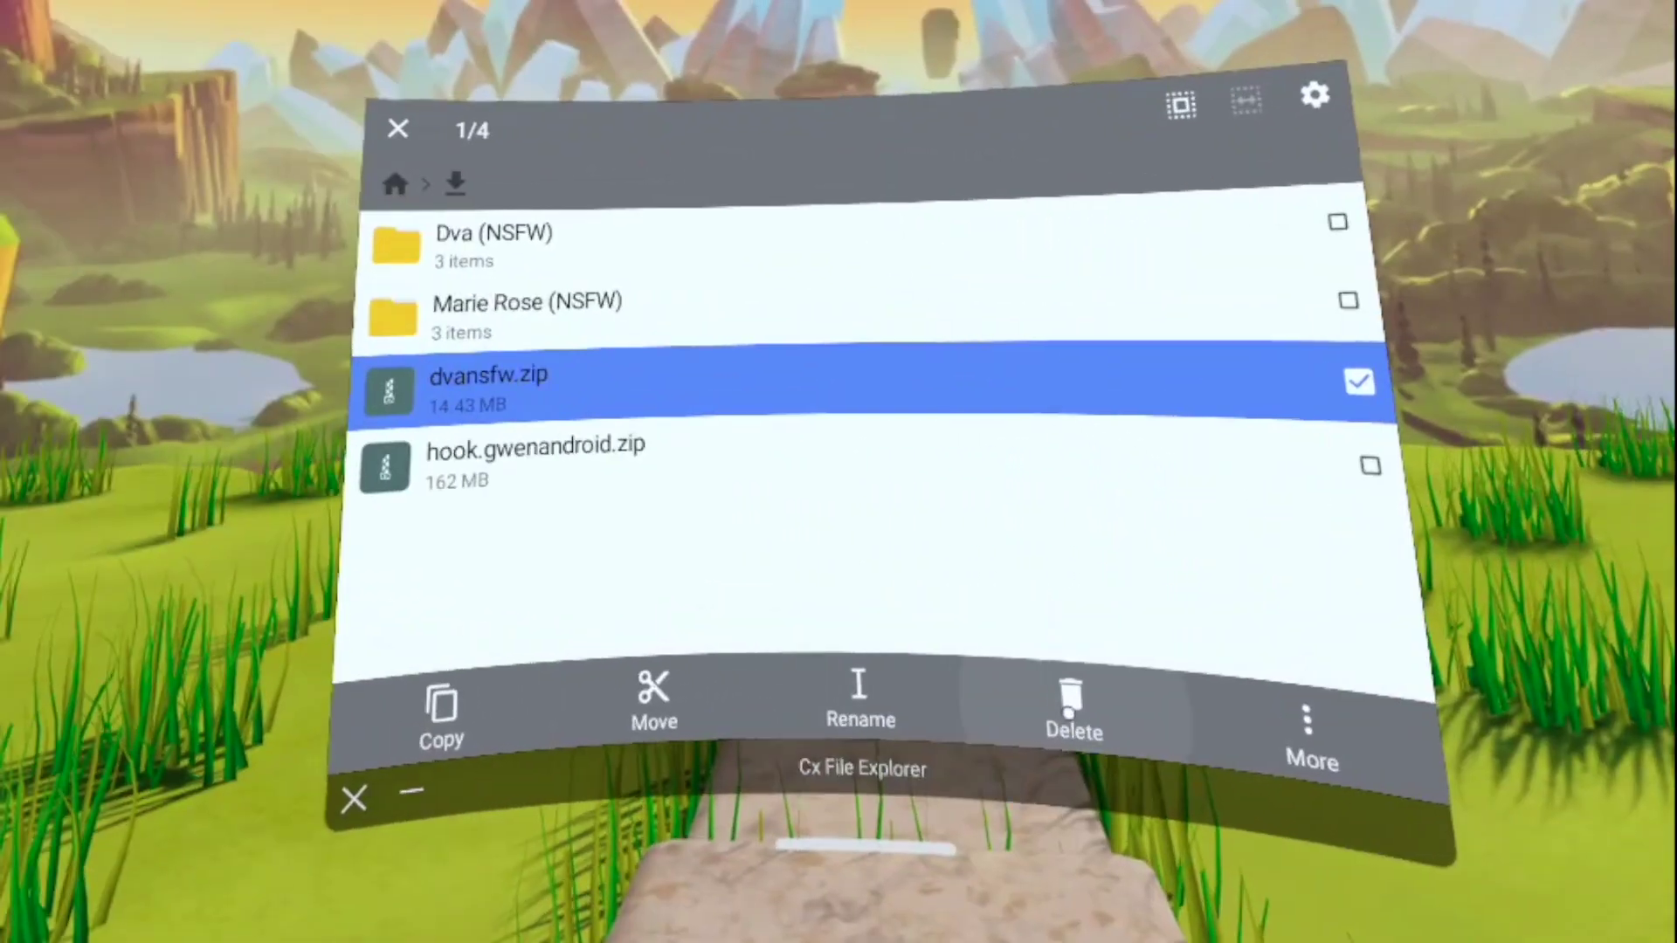
{"action": "left_click", "coordinate": [1061, 722]}
{"action": "left_click", "coordinate": [953, 500]}
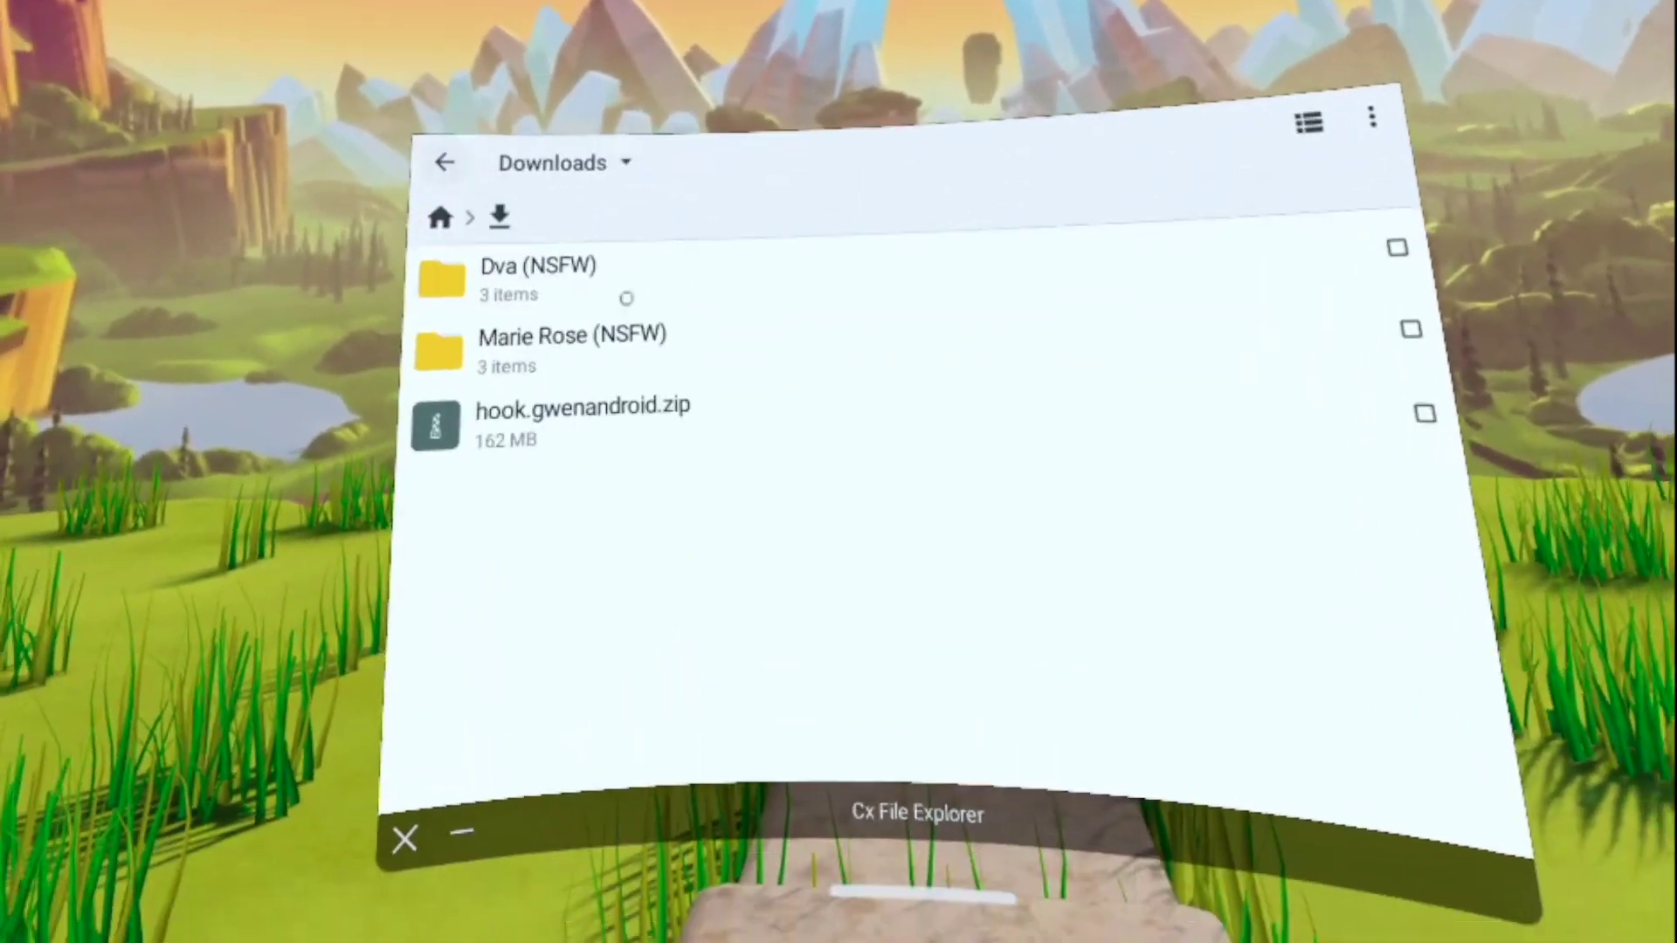
Extract hook.gwenandroid.zip into Downloads, then send that zip to the Recycle Bin
{"action": "left_click", "coordinate": [1424, 413]}
{"action": "left_click", "coordinate": [1363, 729]}
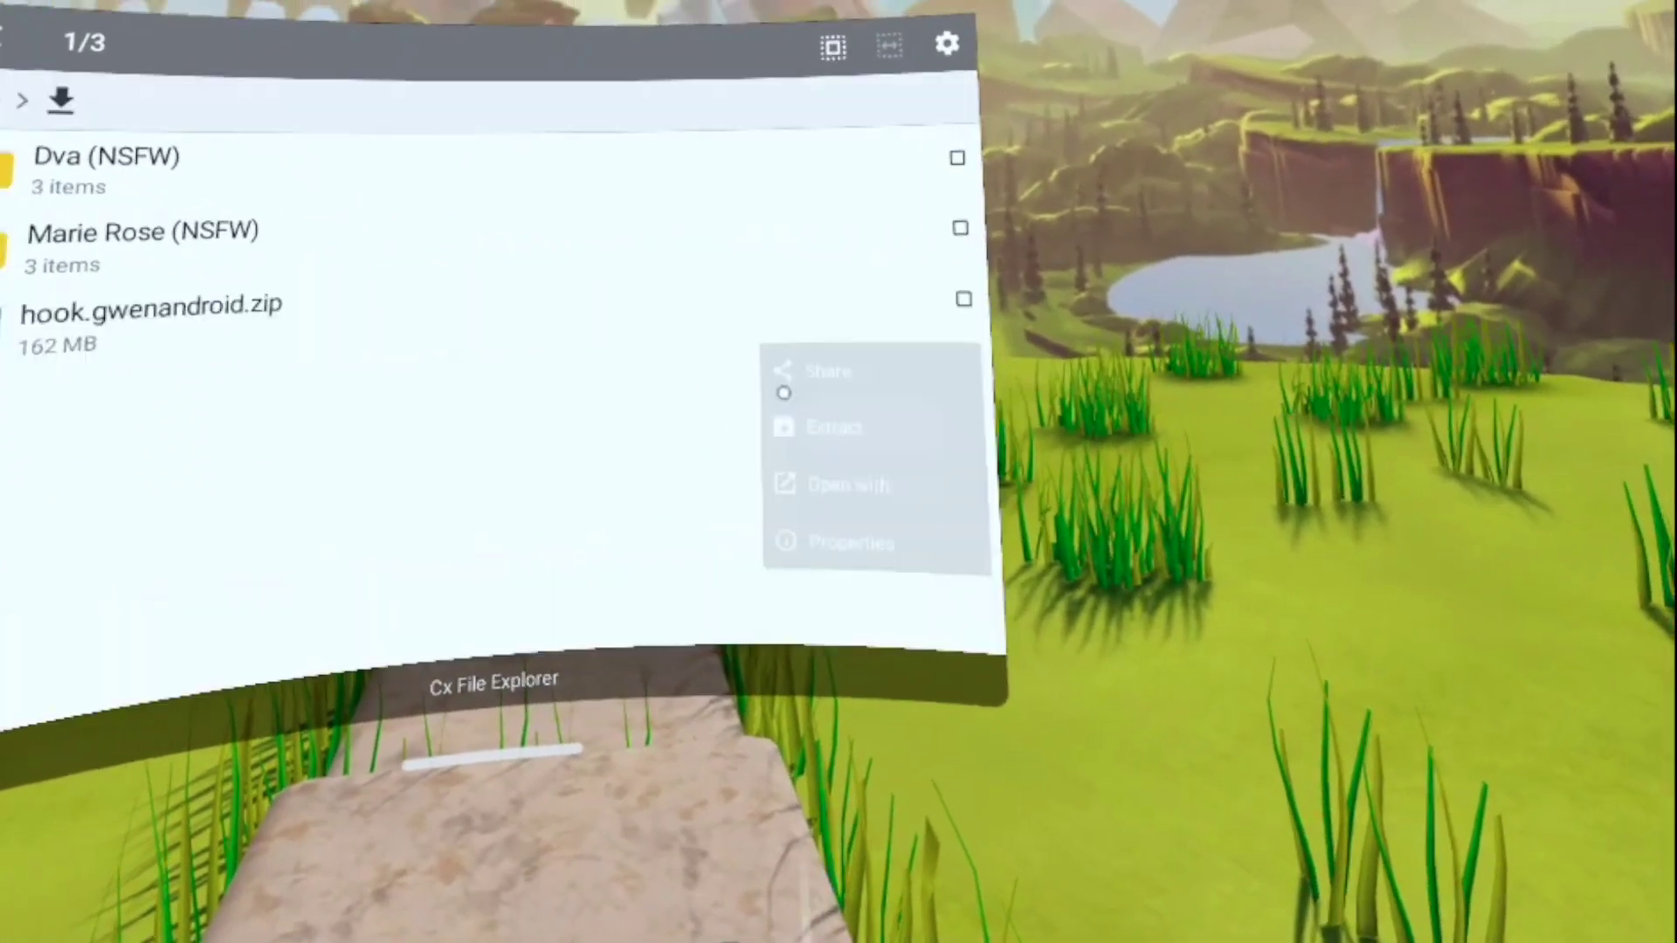
{"action": "left_click", "coordinate": [1223, 593]}
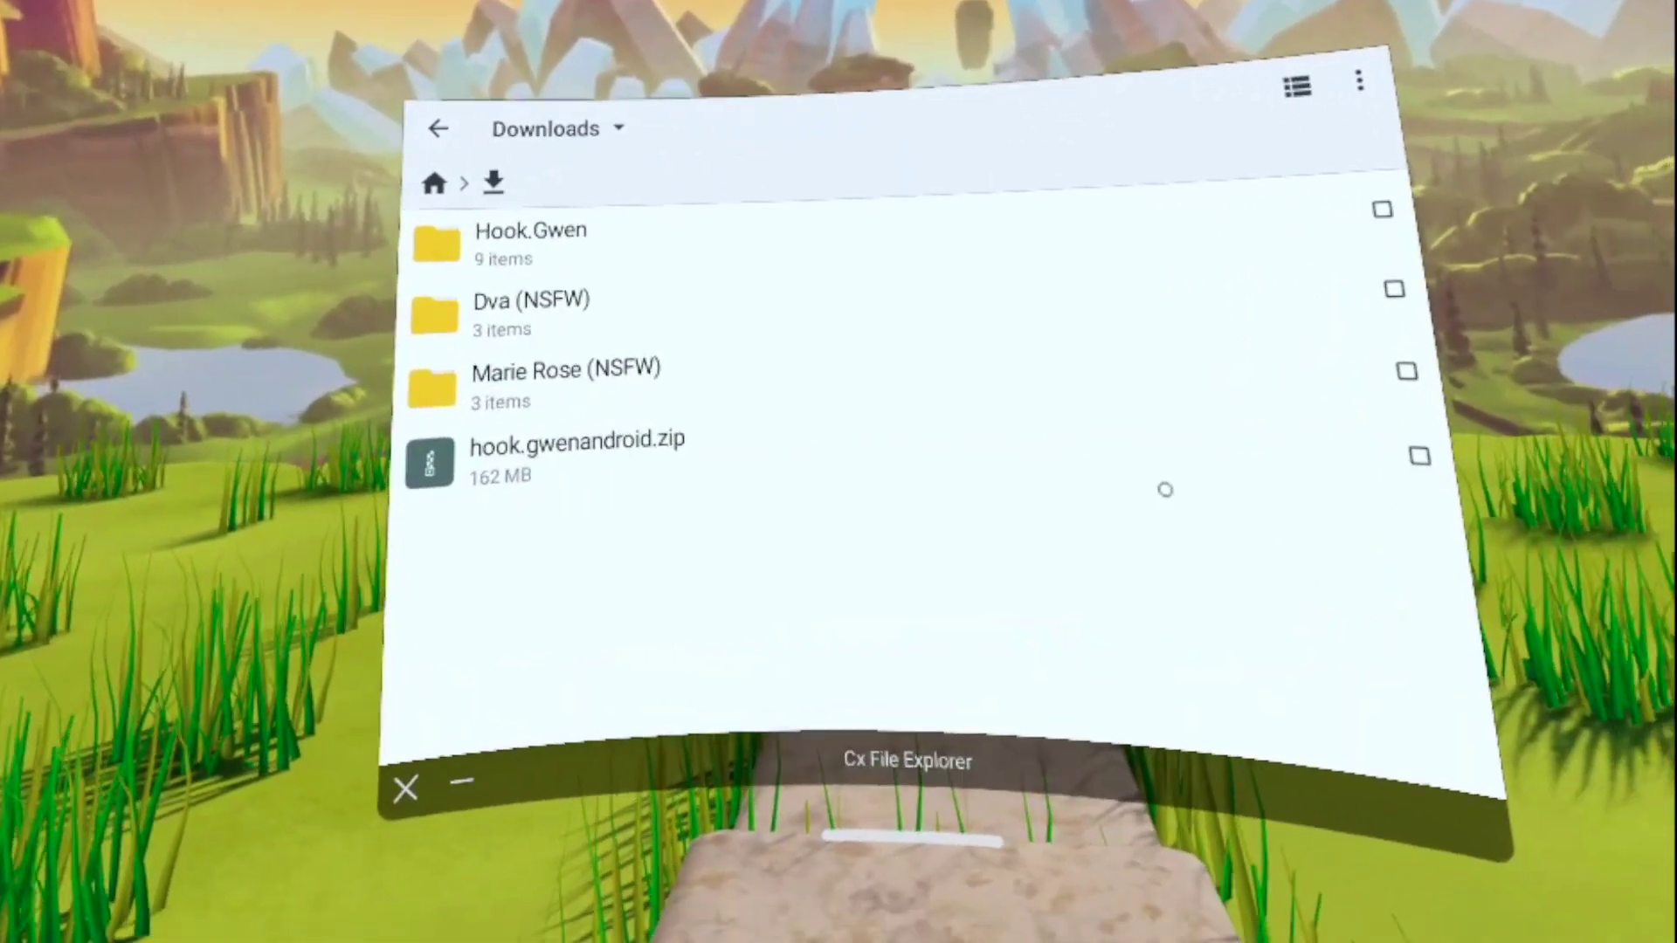
{"action": "left_click", "coordinate": [1419, 455]}
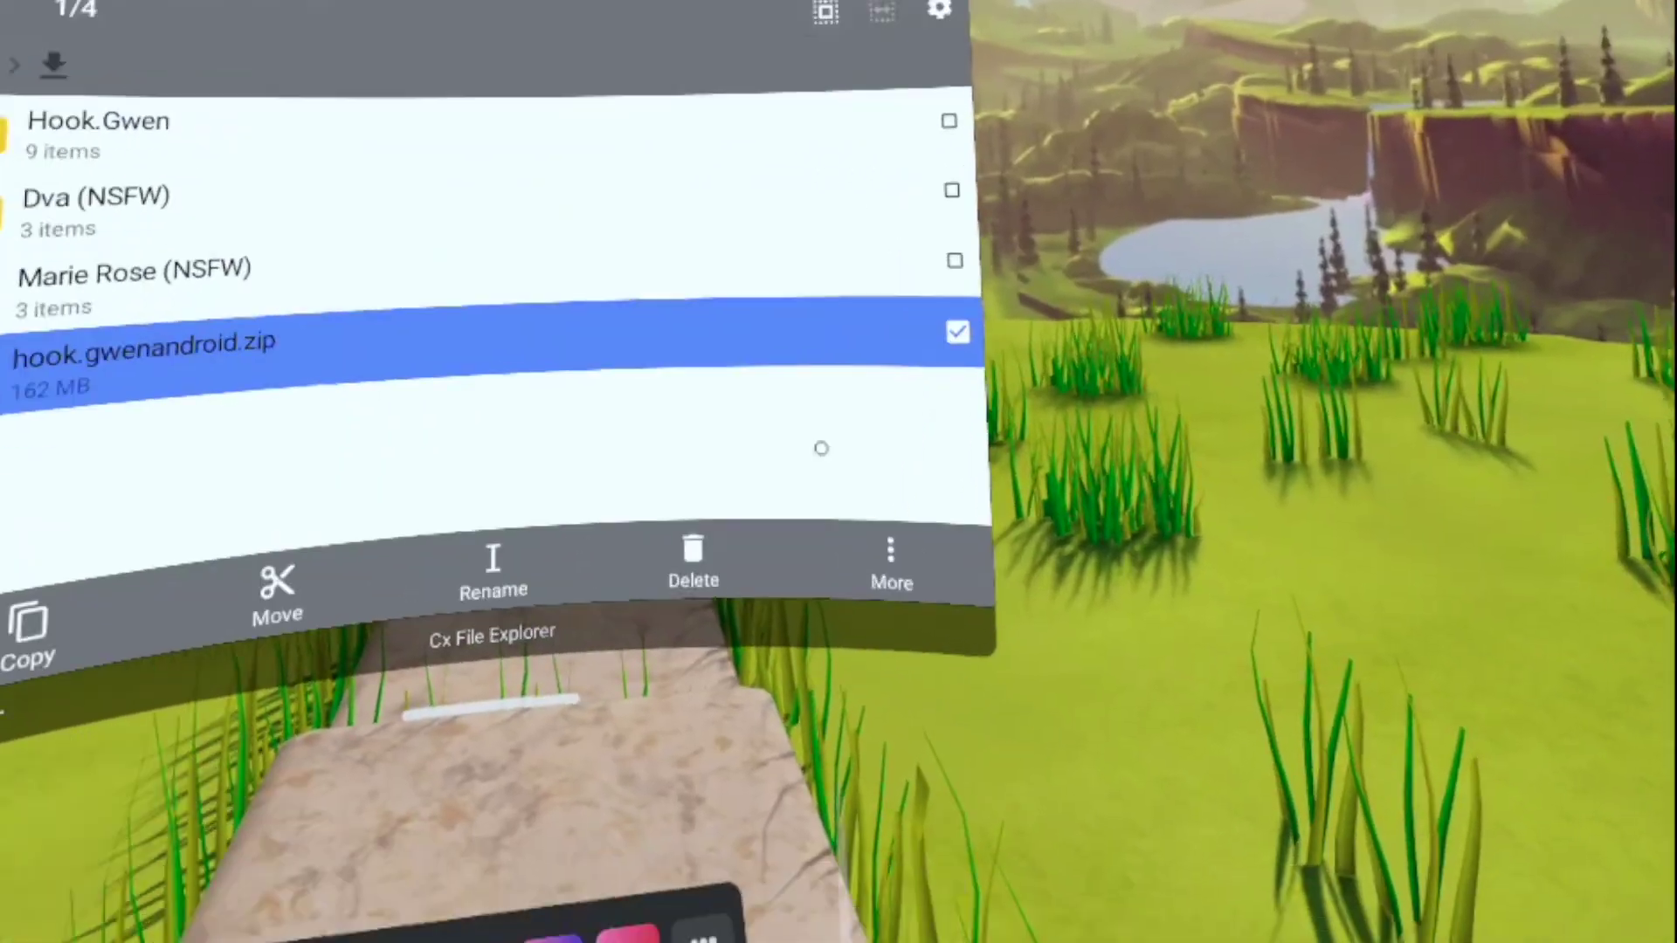
{"action": "left_click", "coordinate": [693, 569]}
{"action": "left_click", "coordinate": [756, 396]}
Select the Hook.Gwen, Dva (NSFW) and Marie Rose (NSFW) folders for moving
{"action": "left_click", "coordinate": [830, 300]}
{"action": "left_click", "coordinate": [832, 370]}
{"action": "left_click", "coordinate": [833, 445]}
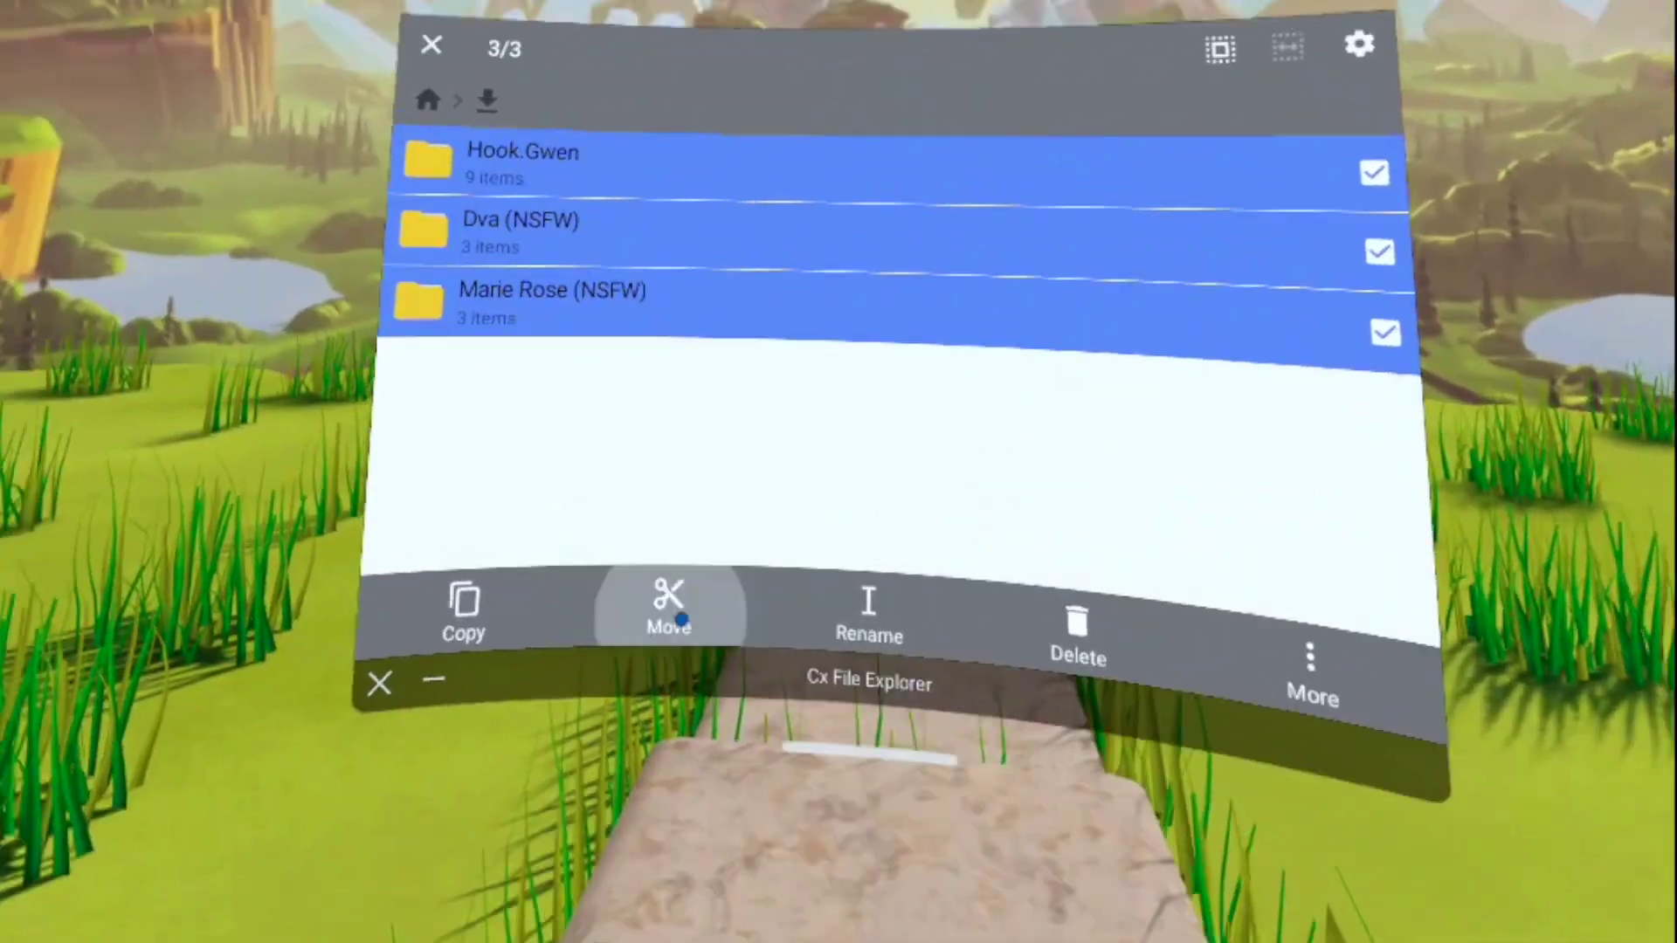
{"action": "left_click", "coordinate": [666, 615]}
Paste the three avatar folders into Android/data/com.StressLevelZero.BONELAB/files/Mods
{"action": "left_click", "coordinate": [535, 154]}
{"action": "left_click", "coordinate": [588, 610]}
{"action": "left_click", "coordinate": [606, 275]}
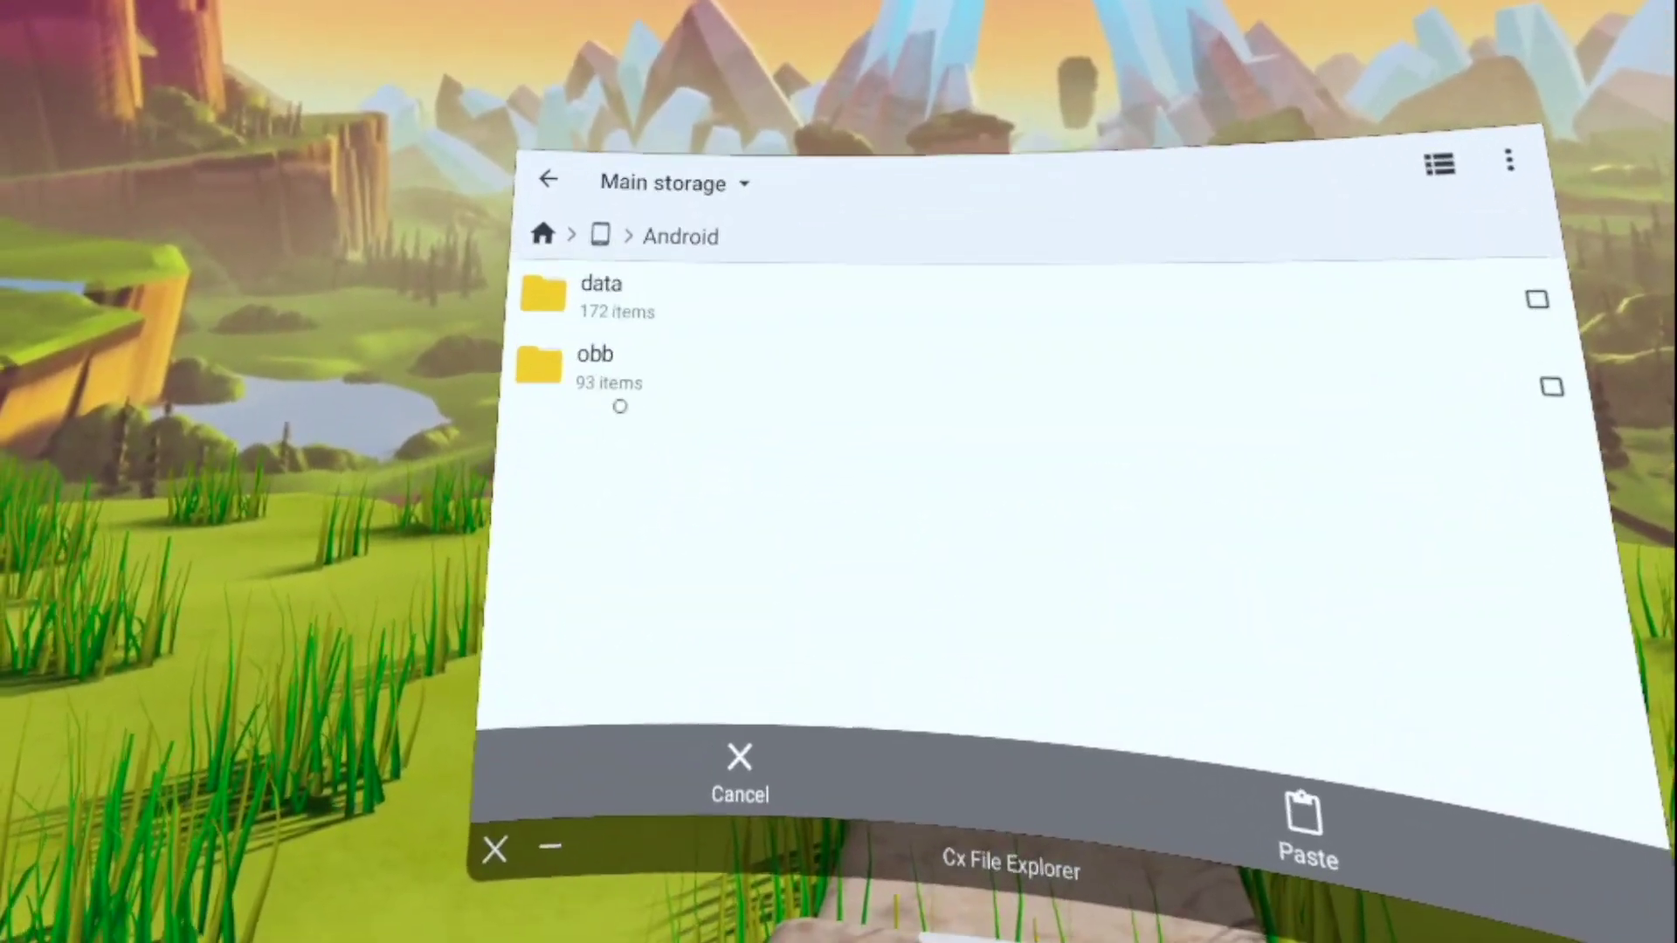
{"action": "left_click", "coordinate": [599, 280]}
{"action": "scroll", "coordinate": [650, 395], "scroll_direction": "down", "scroll_amount": 15}
{"action": "scroll", "coordinate": [651, 394], "scroll_direction": "down", "scroll_amount": 20}
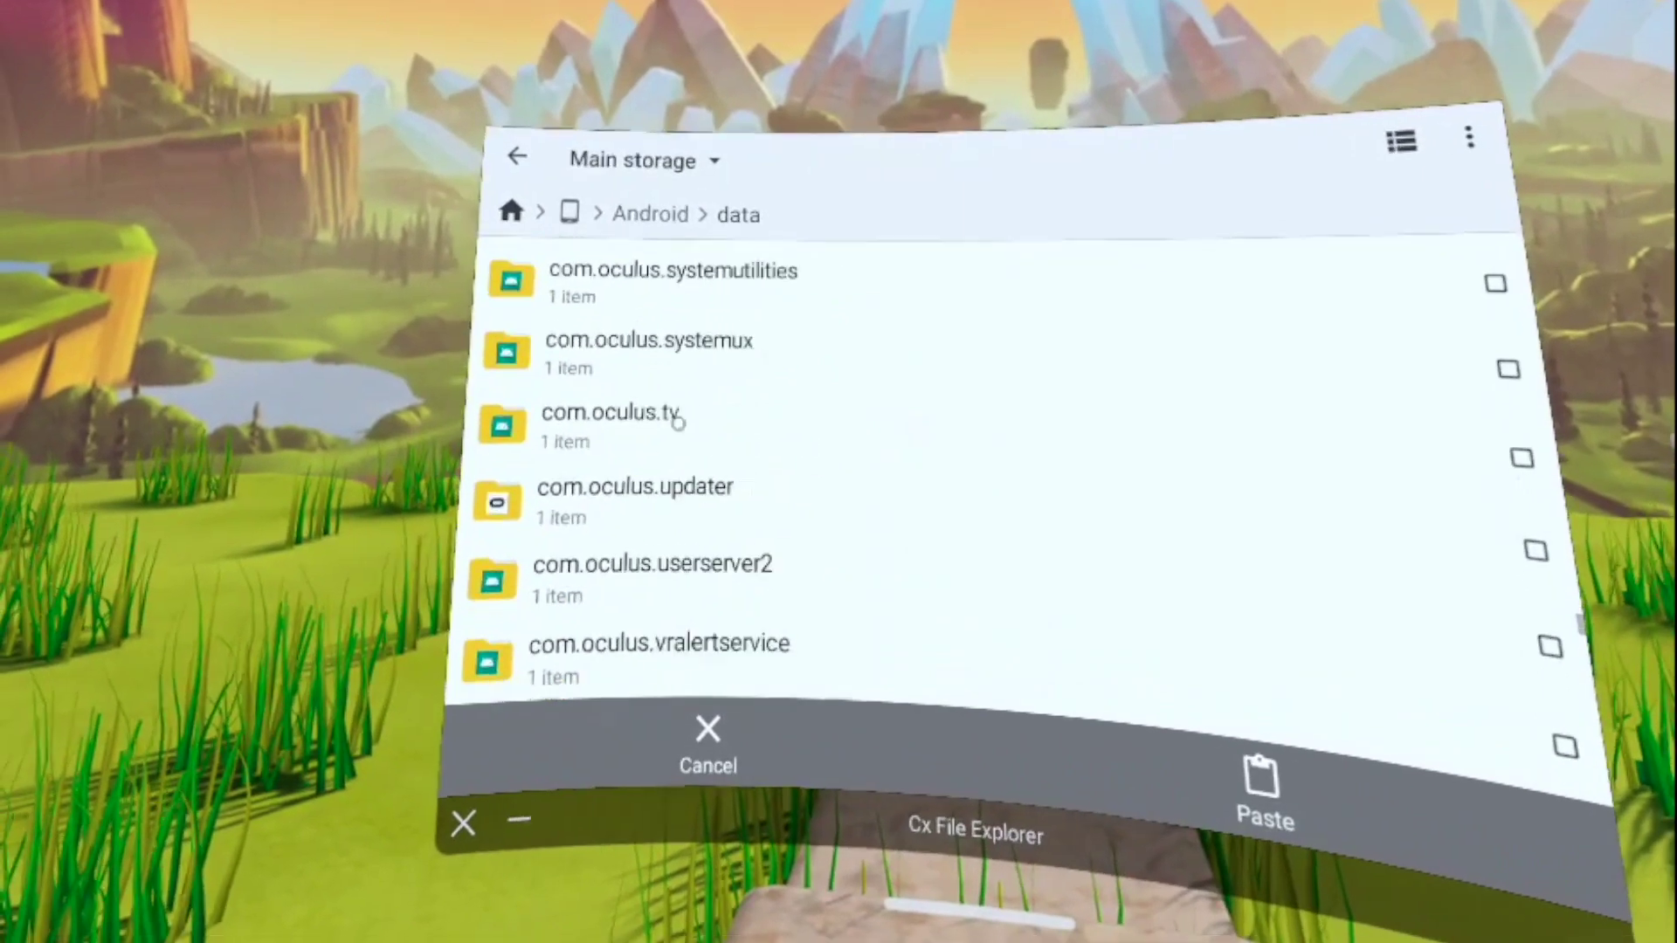
{"action": "scroll", "coordinate": [685, 411], "scroll_direction": "up", "scroll_amount": 6}
{"action": "scroll", "coordinate": [685, 402], "scroll_direction": "up", "scroll_amount": 5}
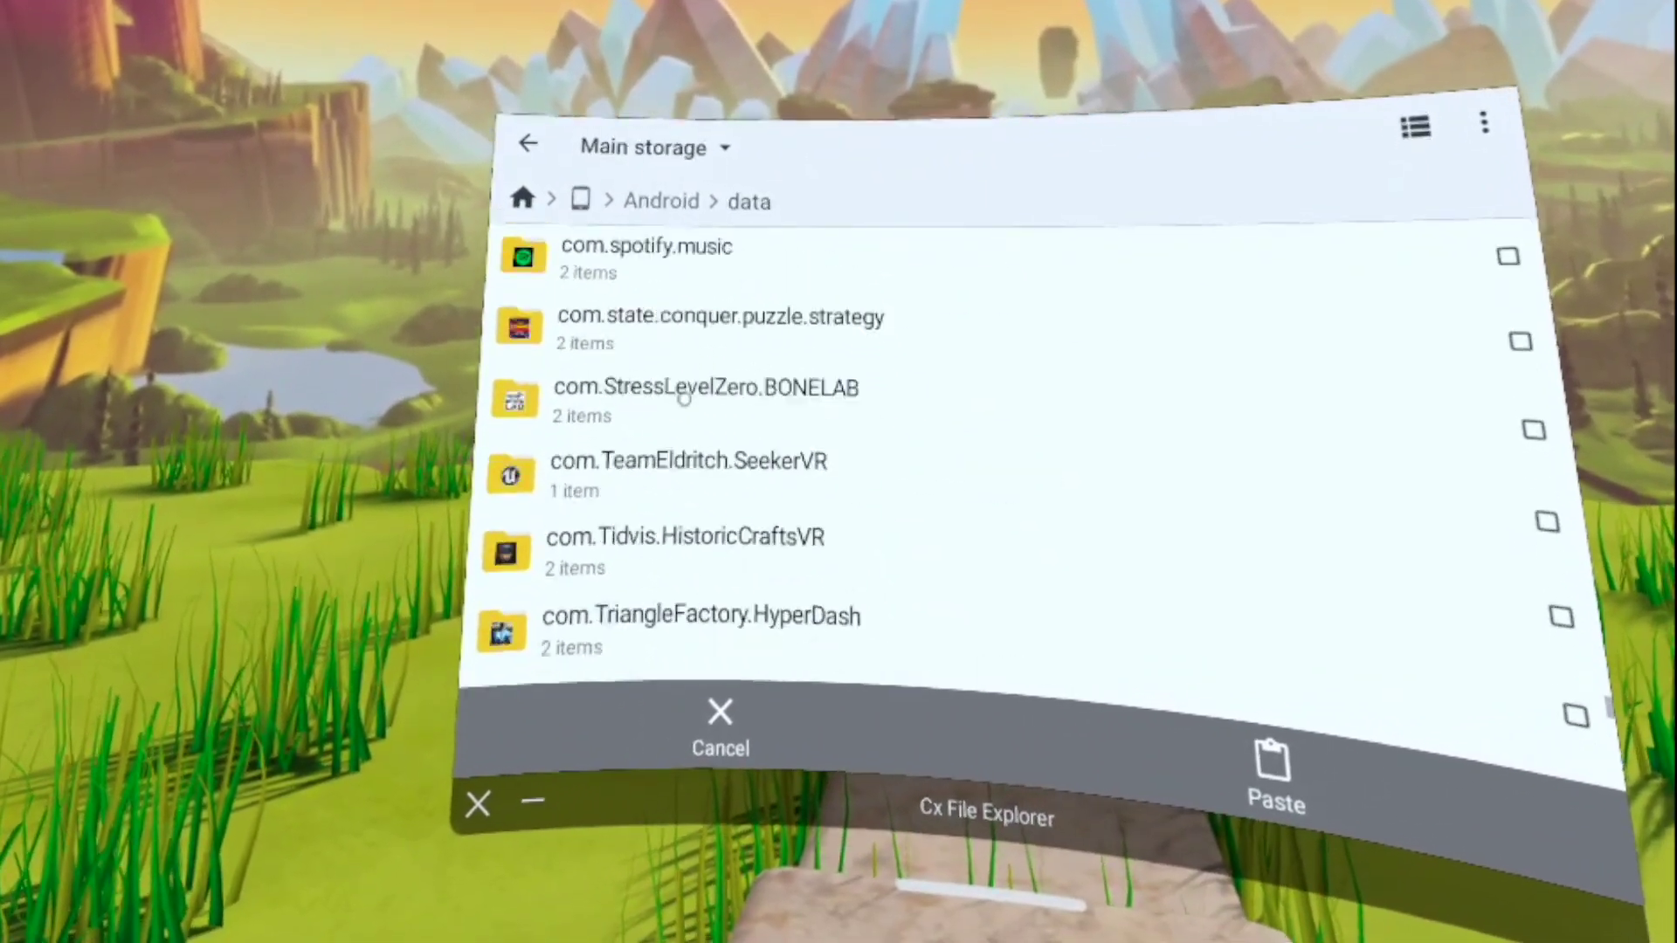
{"action": "left_click", "coordinate": [681, 389]}
{"action": "left_click", "coordinate": [651, 397]}
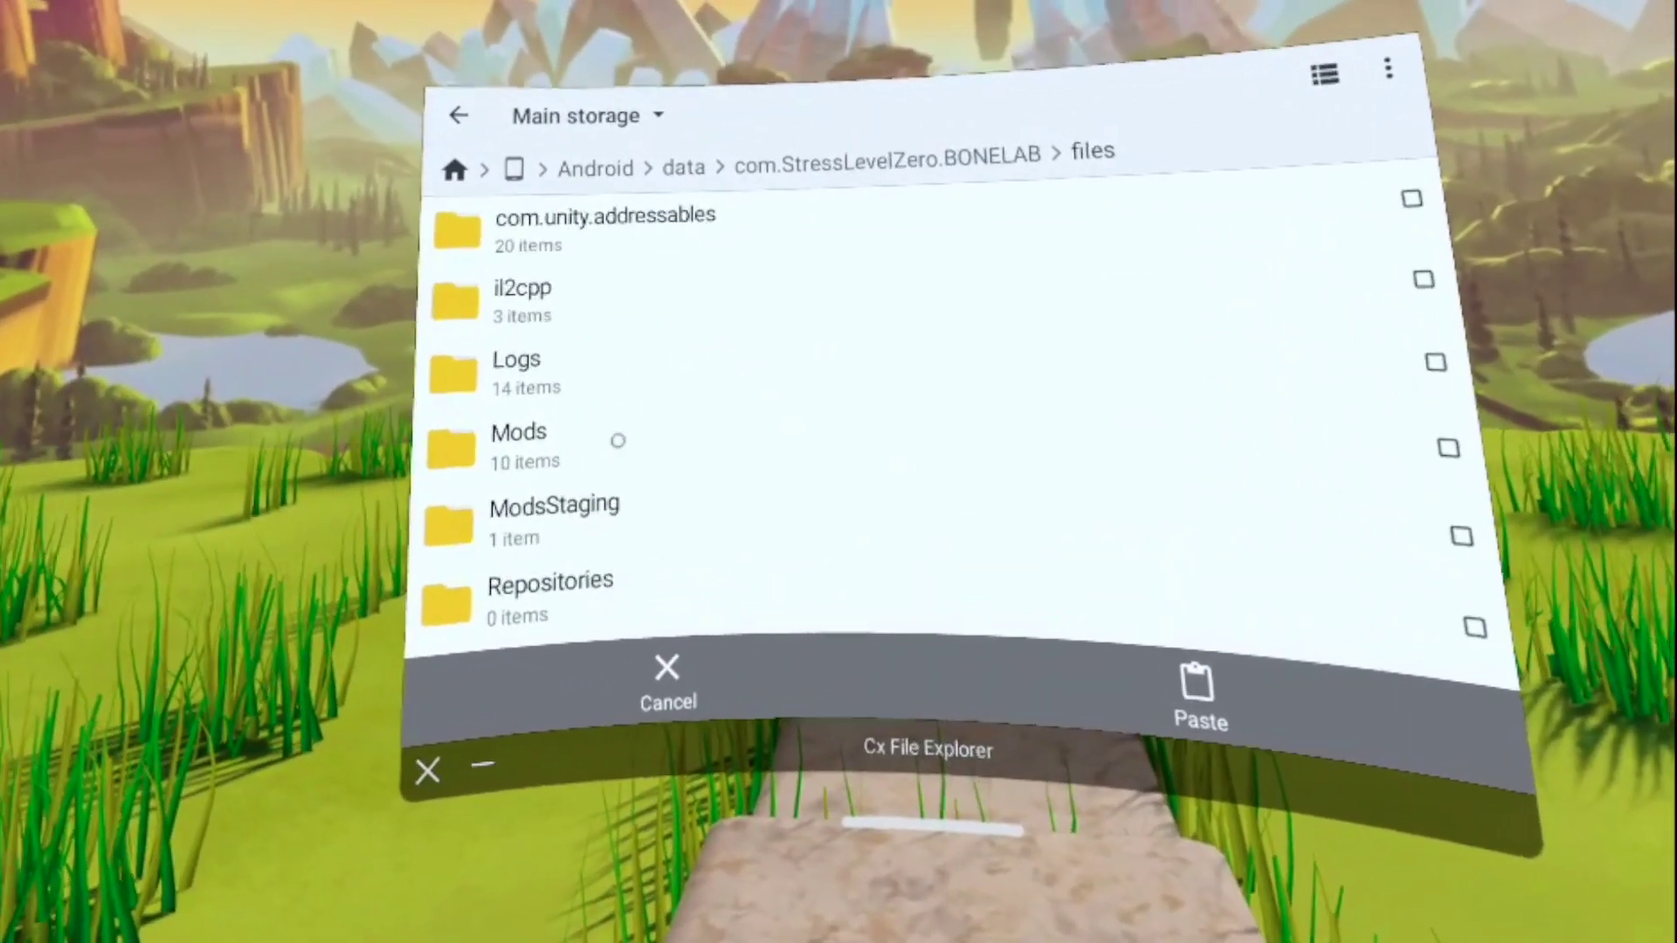
{"action": "left_click", "coordinate": [664, 522]}
{"action": "left_click", "coordinate": [911, 602]}
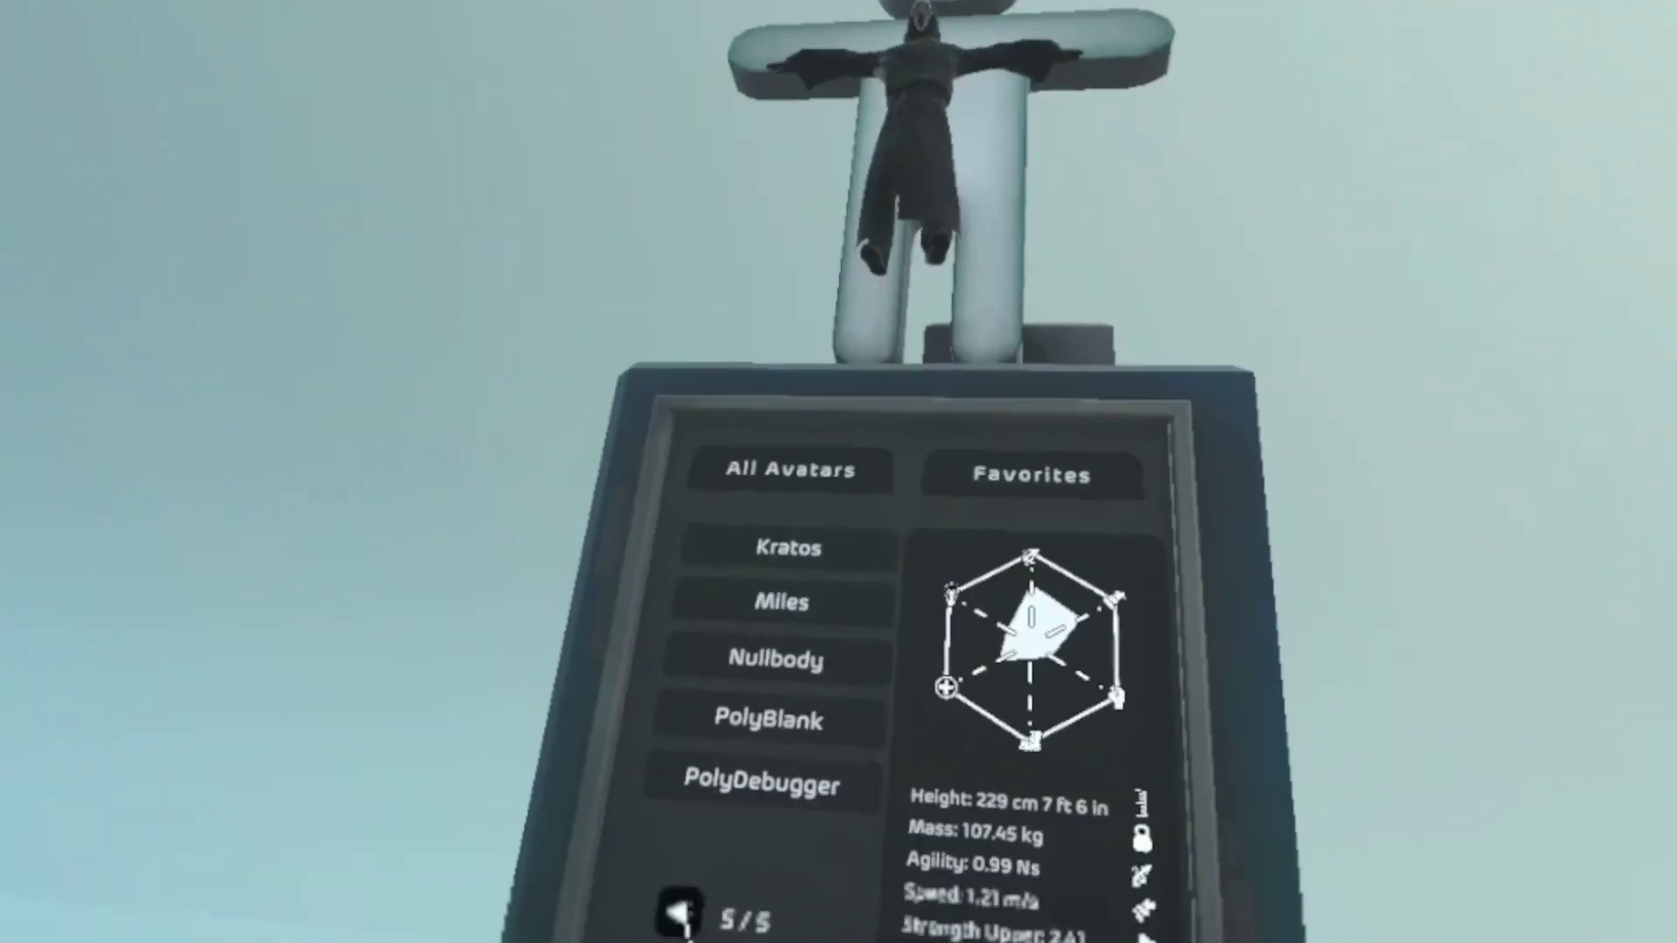
Page back through the avatar list, then enter the title-screen Mods menu, accepting the warning
{"action": "left_click", "coordinate": [679, 888]}
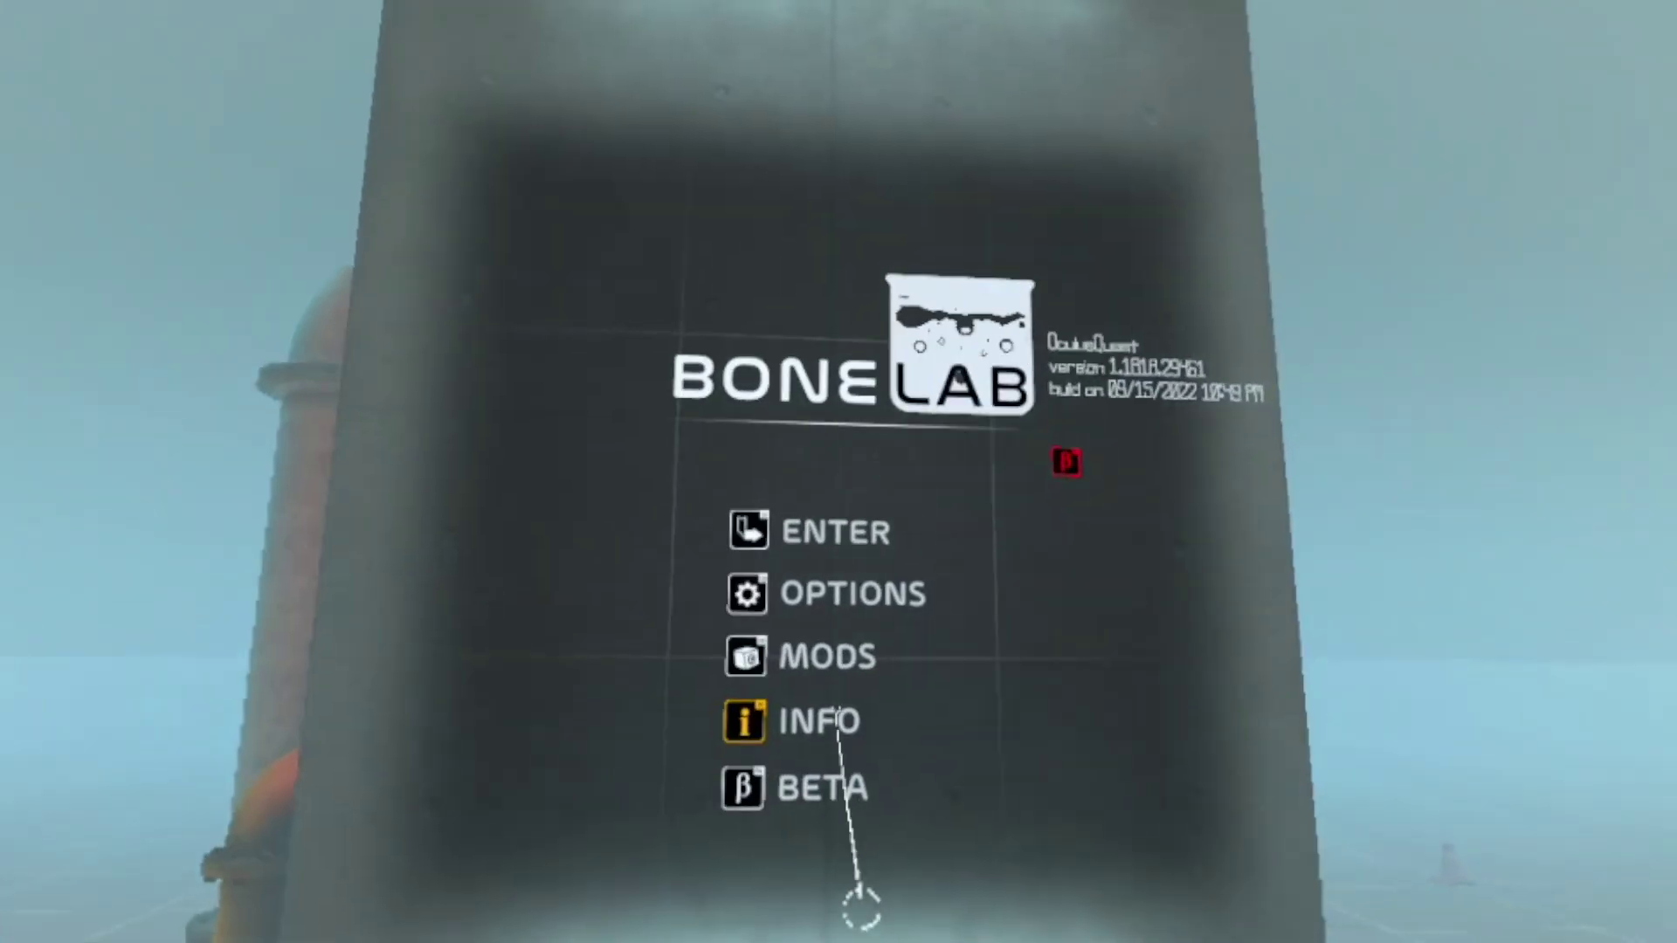
{"action": "left_click", "coordinate": [834, 712]}
{"action": "left_click", "coordinate": [799, 905]}
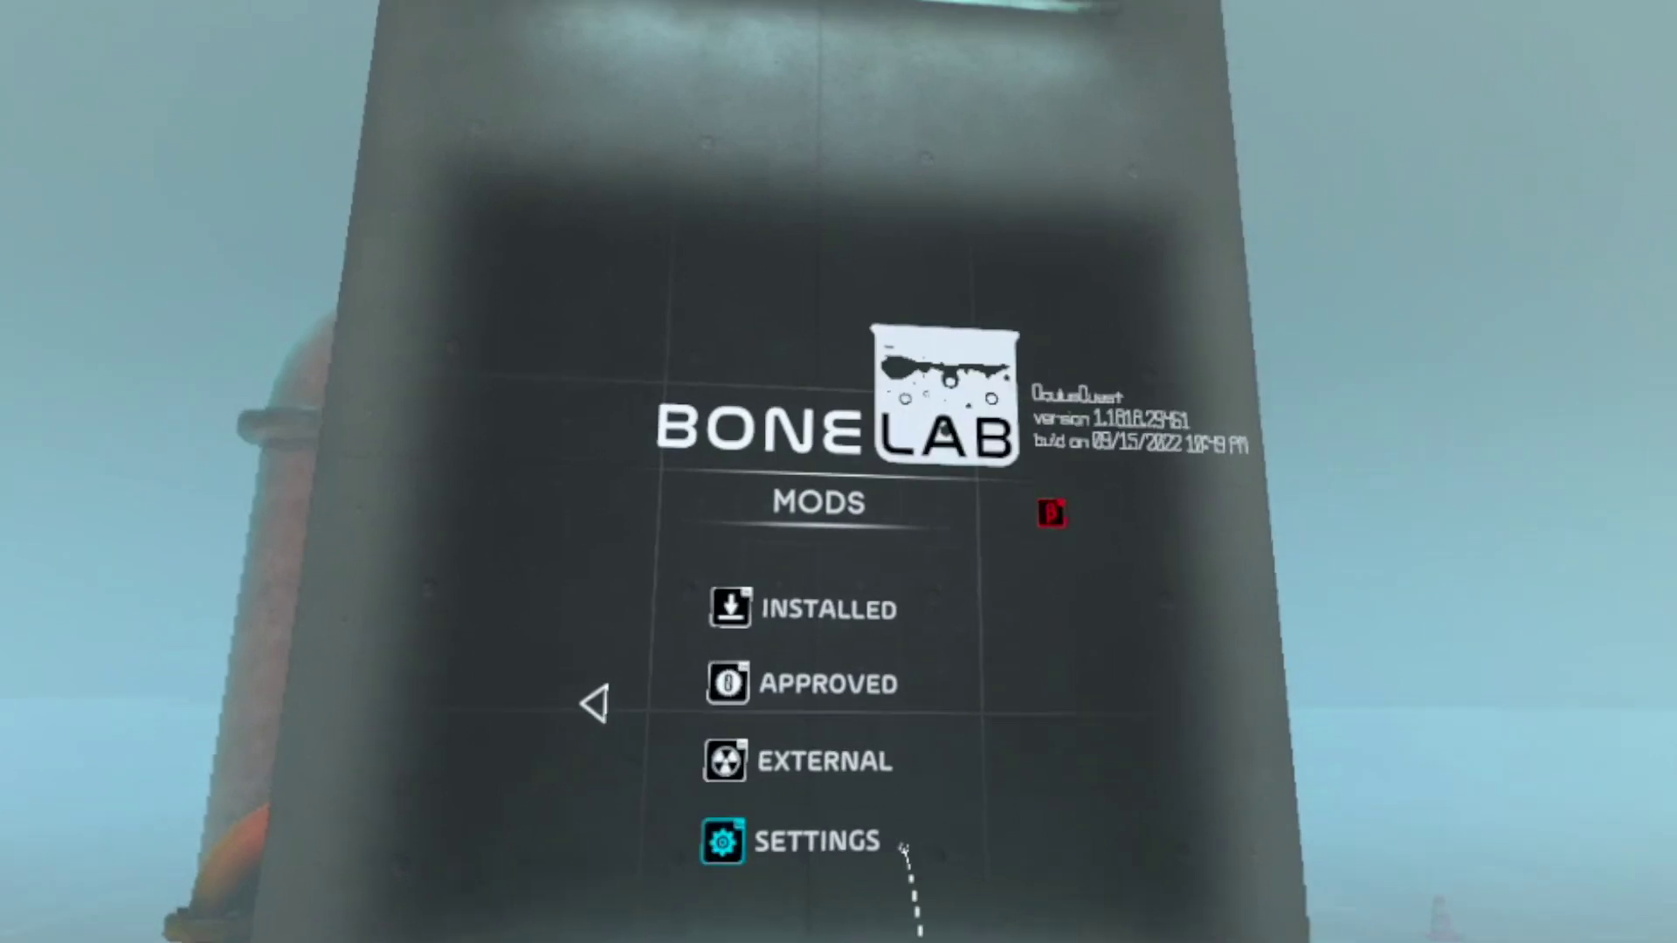